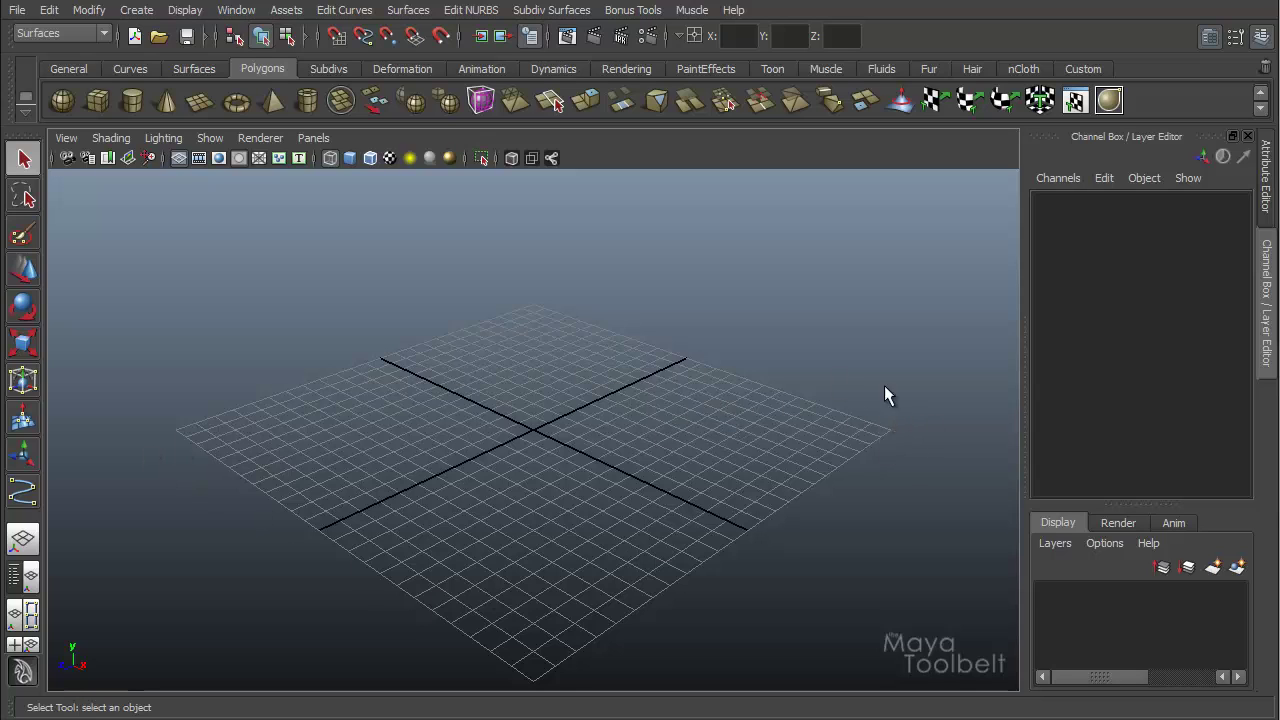
pyautogui.keyDown('alt'); pyautogui.moveTo(553, 578); pyautogui.dragTo(600, 520); pyautogui.keyUp('alt')
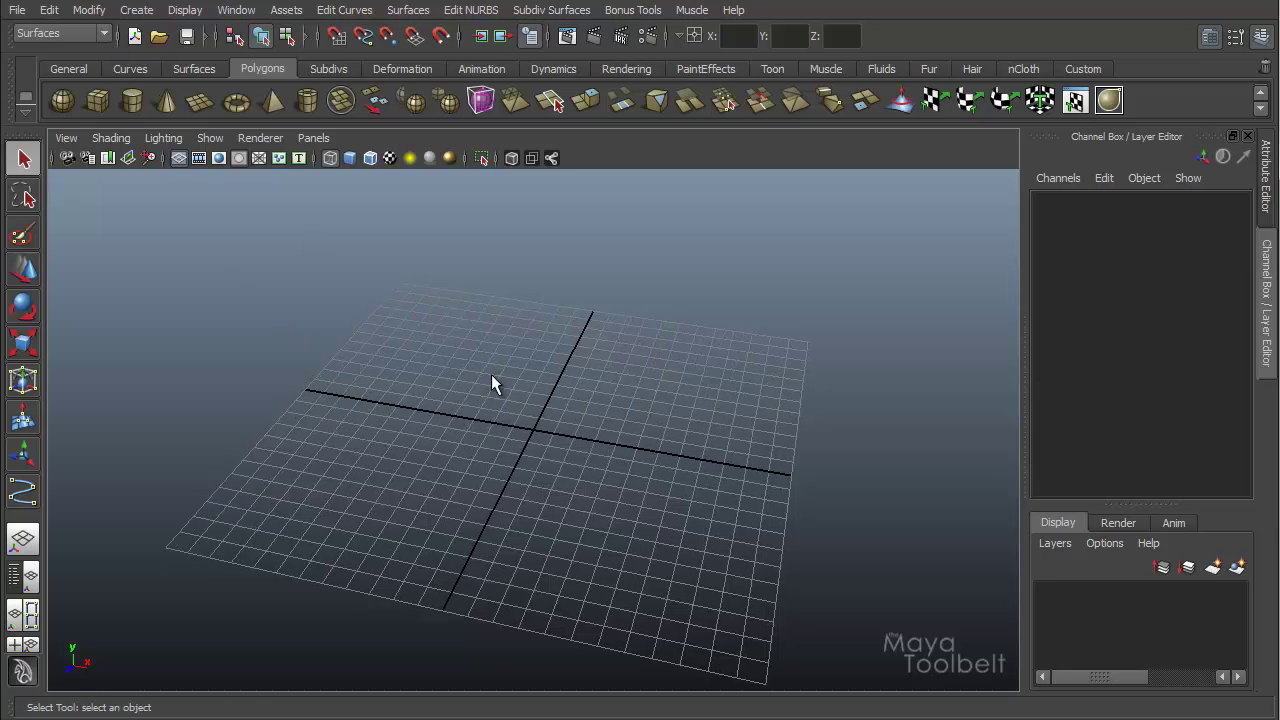
pyautogui.keyDown('alt'); pyautogui.moveTo(536, 444); pyautogui.dragTo(617, 378); pyautogui.keyUp('alt')
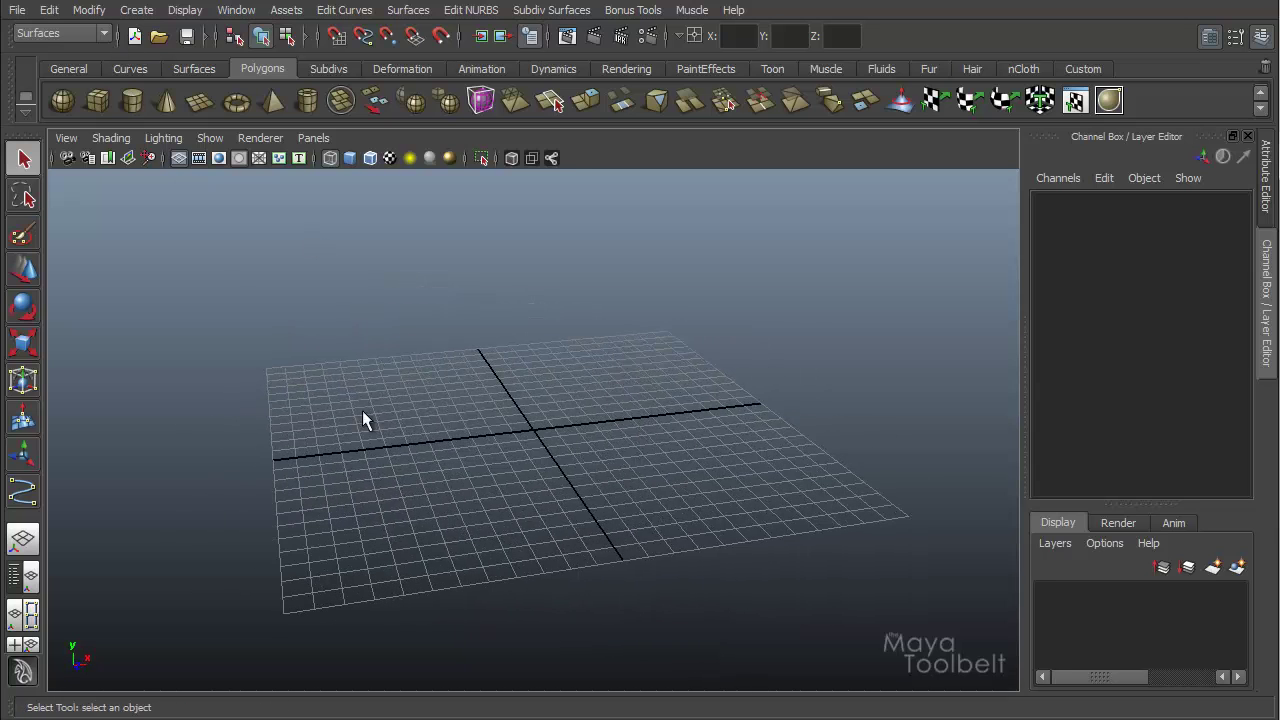
pyautogui.keyDown('alt'); pyautogui.moveTo(542, 404); pyautogui.dragTo(652, 357); pyautogui.keyUp('alt')
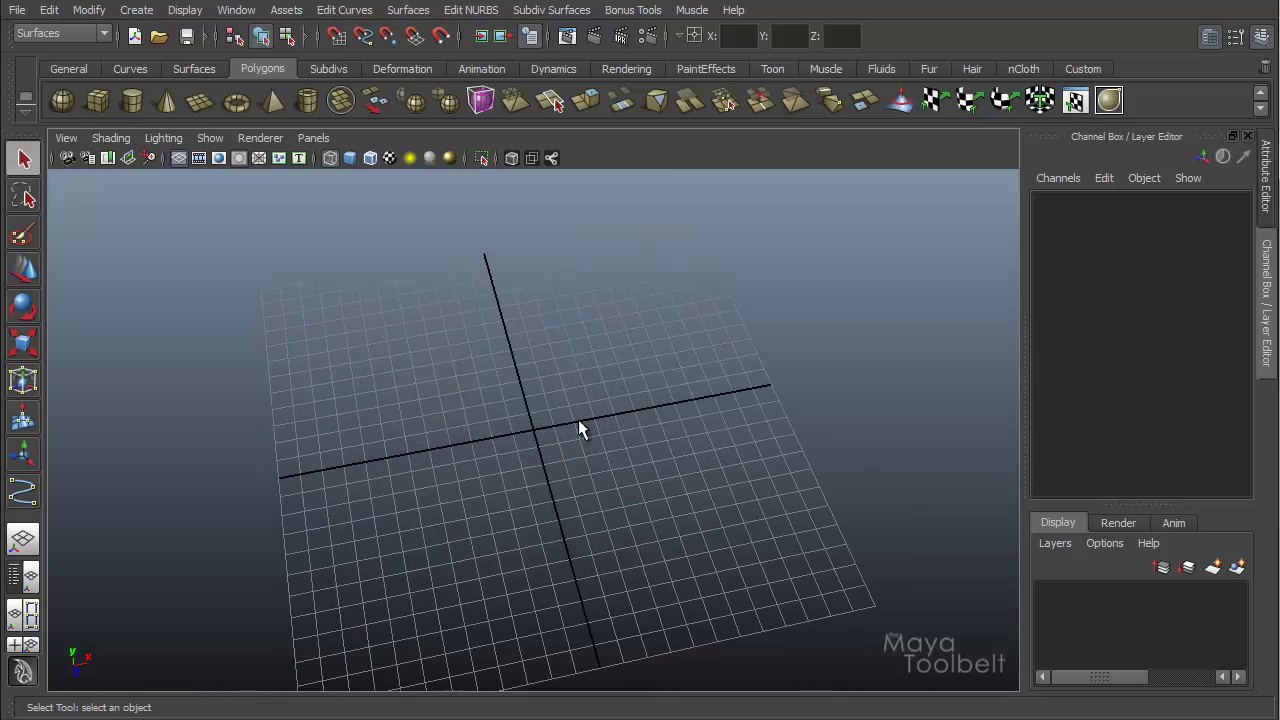
pyautogui.keyDown('alt'); pyautogui.moveTo(492, 409); pyautogui.dragTo(560, 437); pyautogui.keyUp('alt')
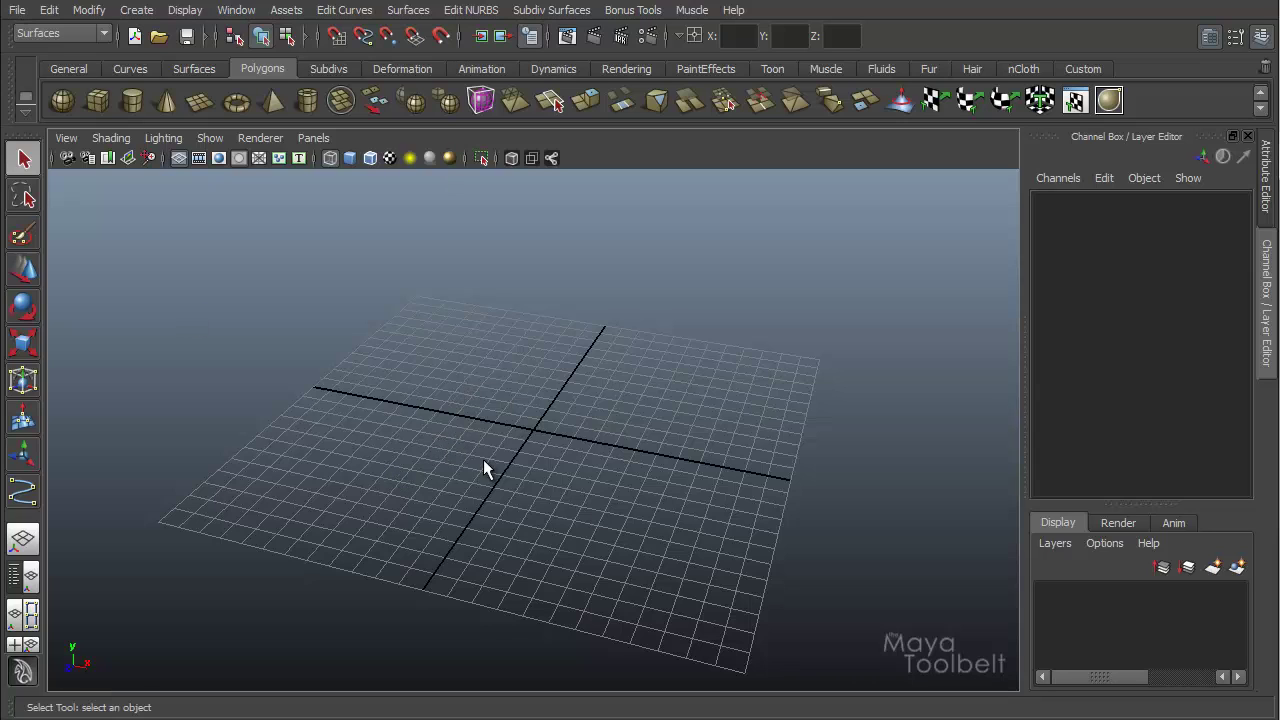
# Step: Draw an open, winding S-shaped curve across the grid with the CV Curve Tool
pyautogui.click(131, 10)
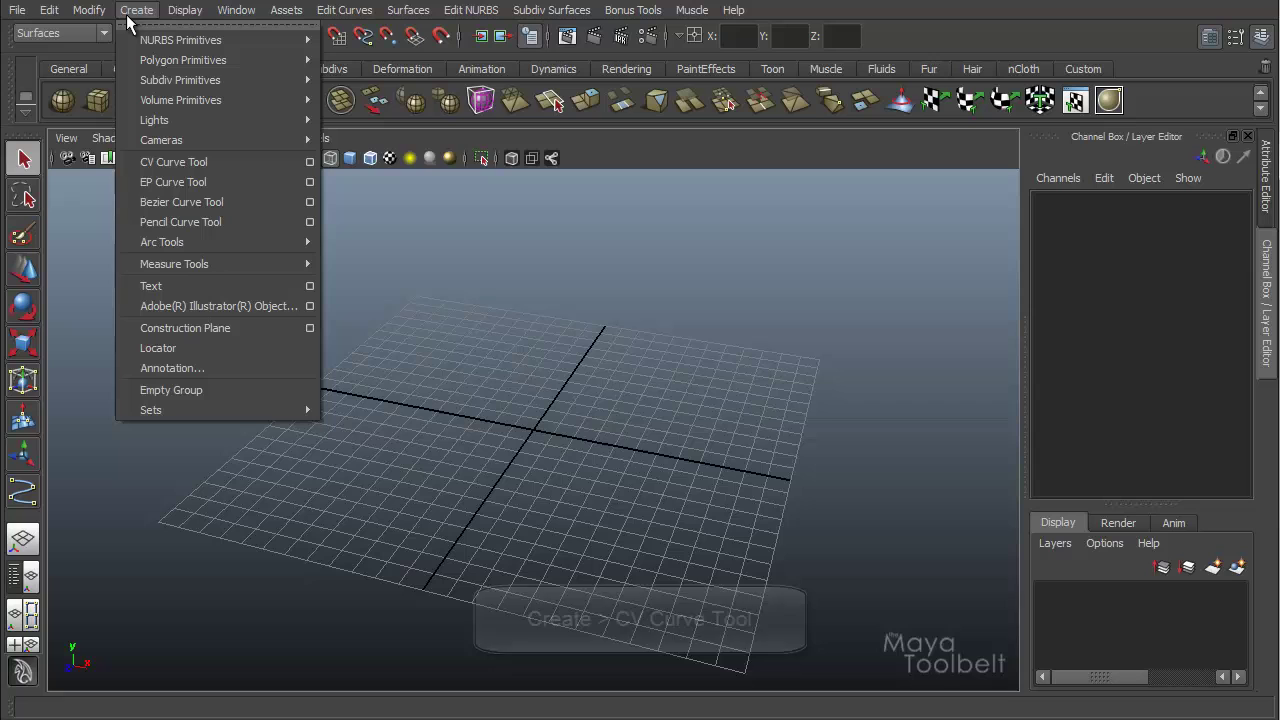
pyautogui.click(190, 166)
pyautogui.keyDown('alt'); pyautogui.moveTo(514, 320); pyautogui.dragTo(476, 367); pyautogui.keyUp('alt')
pyautogui.click(299, 454)
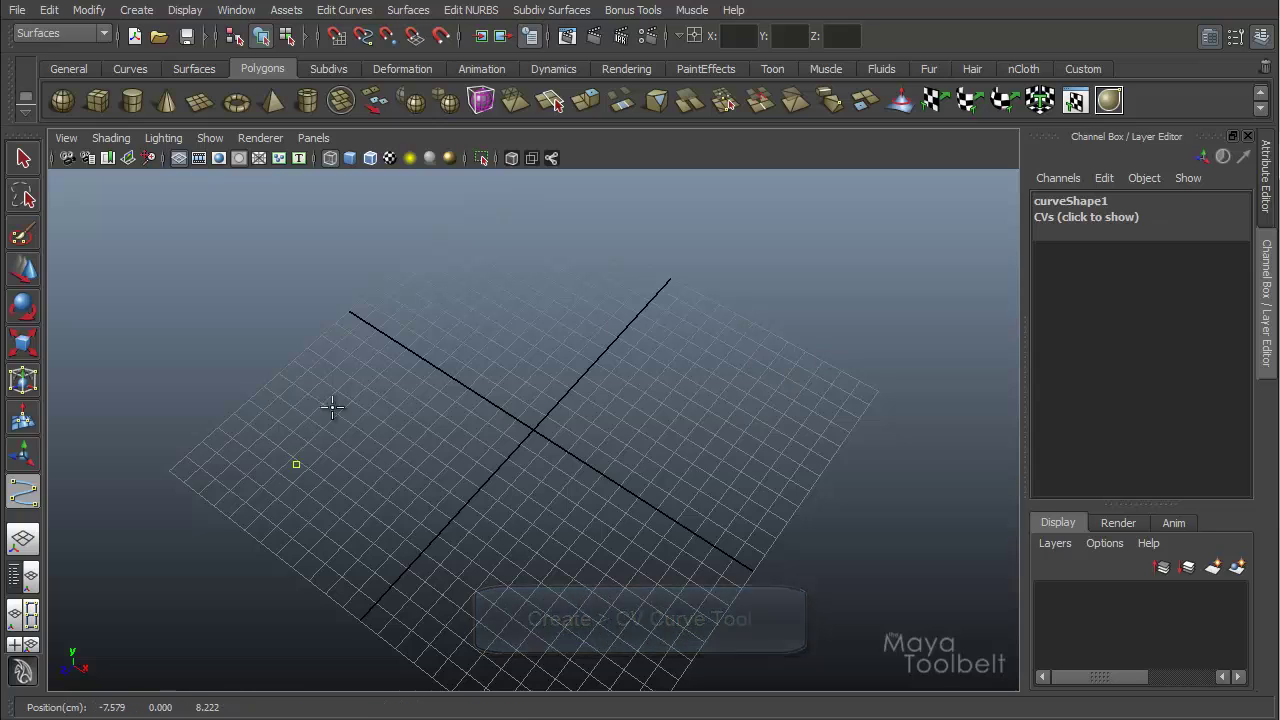
pyautogui.click(408, 333)
pyautogui.click(499, 303)
pyautogui.click(491, 366)
pyautogui.click(431, 477)
pyautogui.click(490, 544)
pyautogui.click(552, 544)
pyautogui.click(580, 467)
pyautogui.click(538, 378)
pyautogui.click(584, 330)
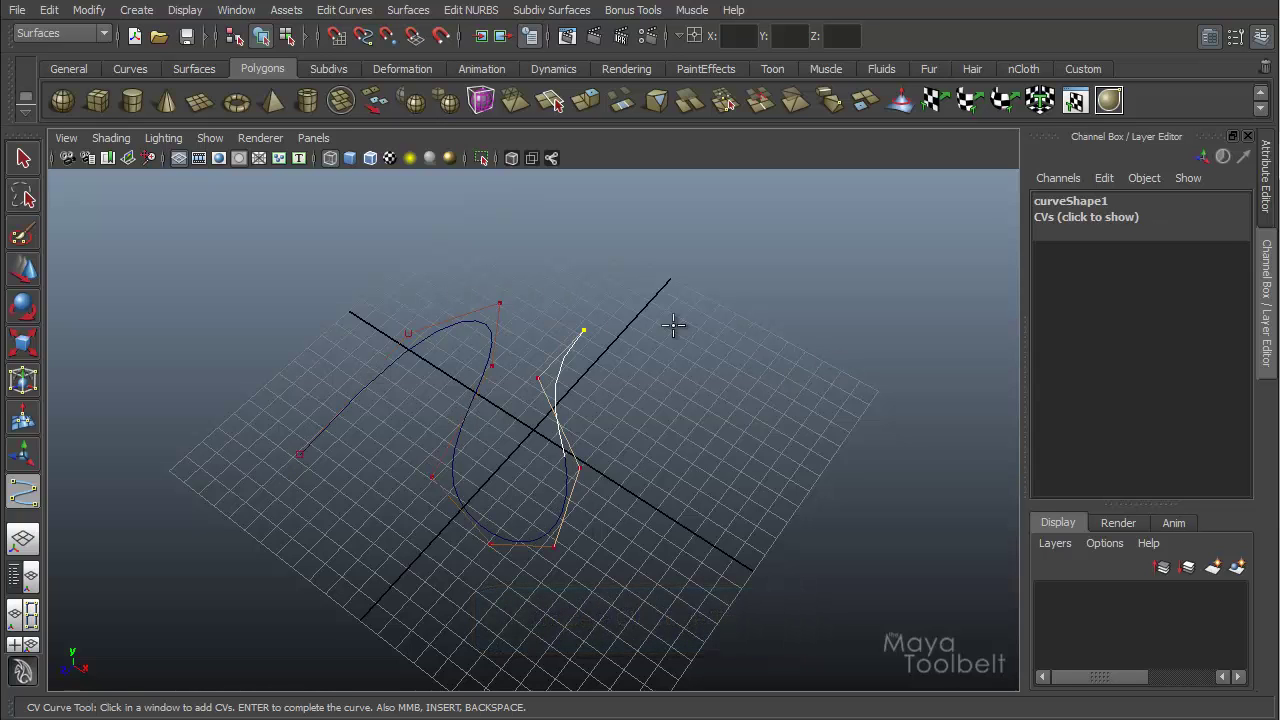
pyautogui.click(683, 358)
pyautogui.click(685, 454)
pyautogui.click(774, 471)
pyautogui.click(776, 376)
pyautogui.click(744, 365)
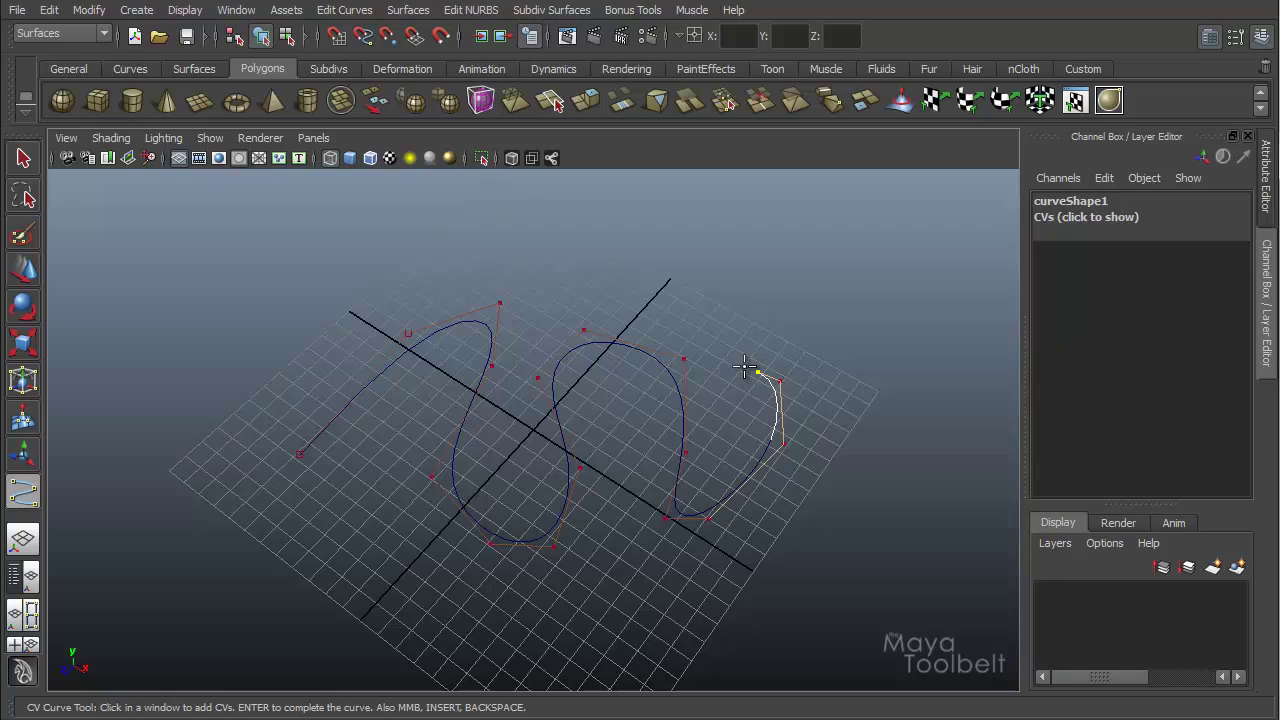
pyautogui.press('Return')
# Step: Inspect the curve from several angles against the ground grid and delete it
pyautogui.keyDown('alt'); pyautogui.moveTo(744, 366); pyautogui.dragTo(781, 457); pyautogui.keyUp('alt')
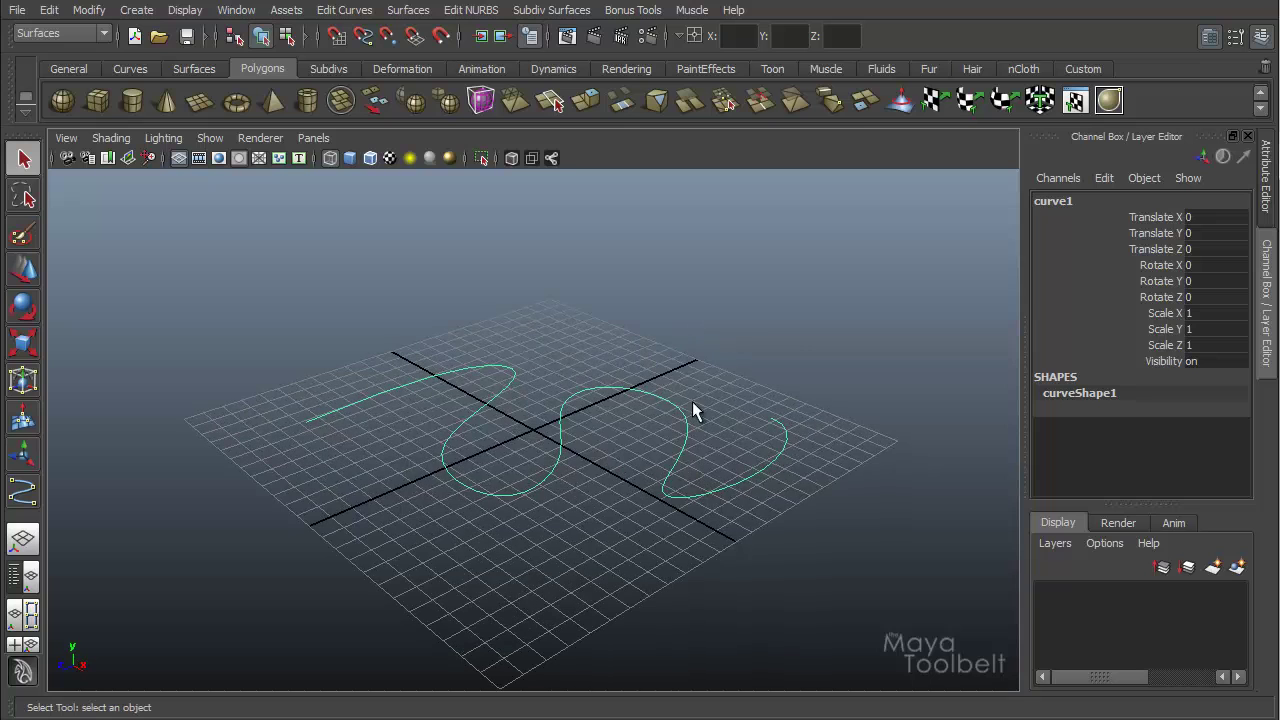
pyautogui.keyDown('alt'); pyautogui.moveTo(481, 412); pyautogui.dragTo(462, 566); pyautogui.keyUp('alt')
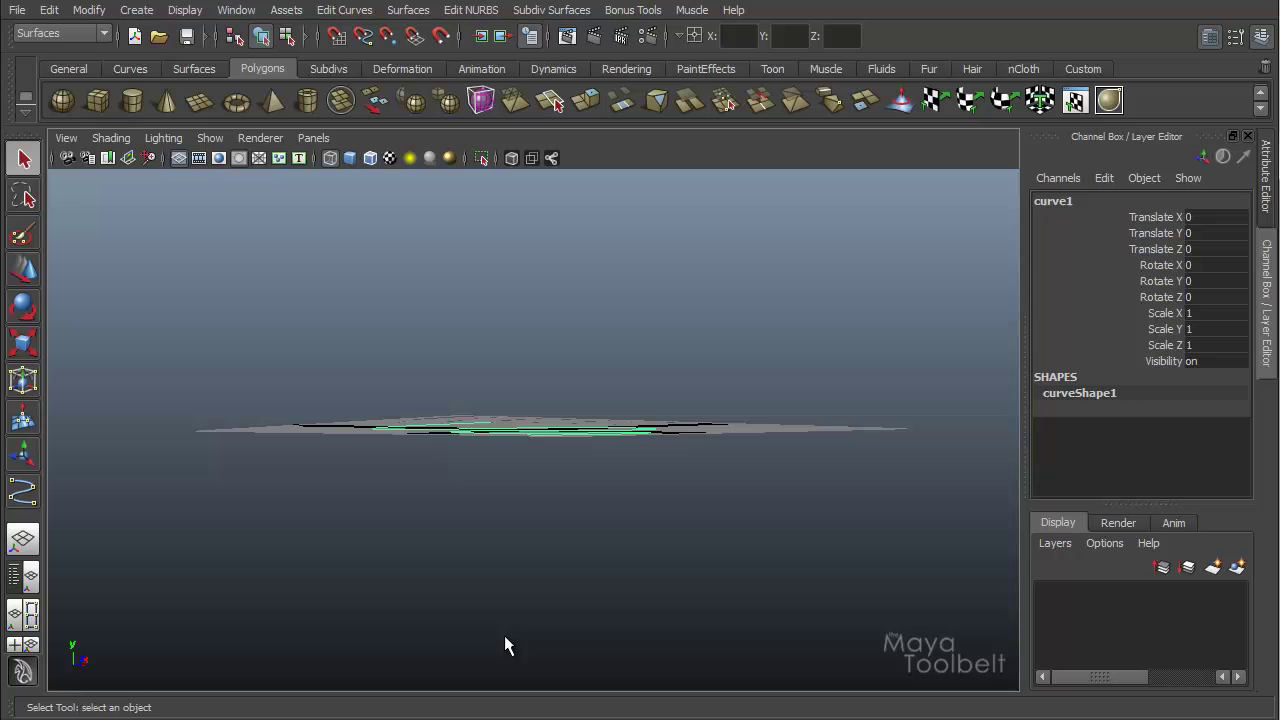
pyautogui.keyDown('alt'); pyautogui.moveTo(661, 499); pyautogui.dragTo(340, 499); pyautogui.keyUp('alt')
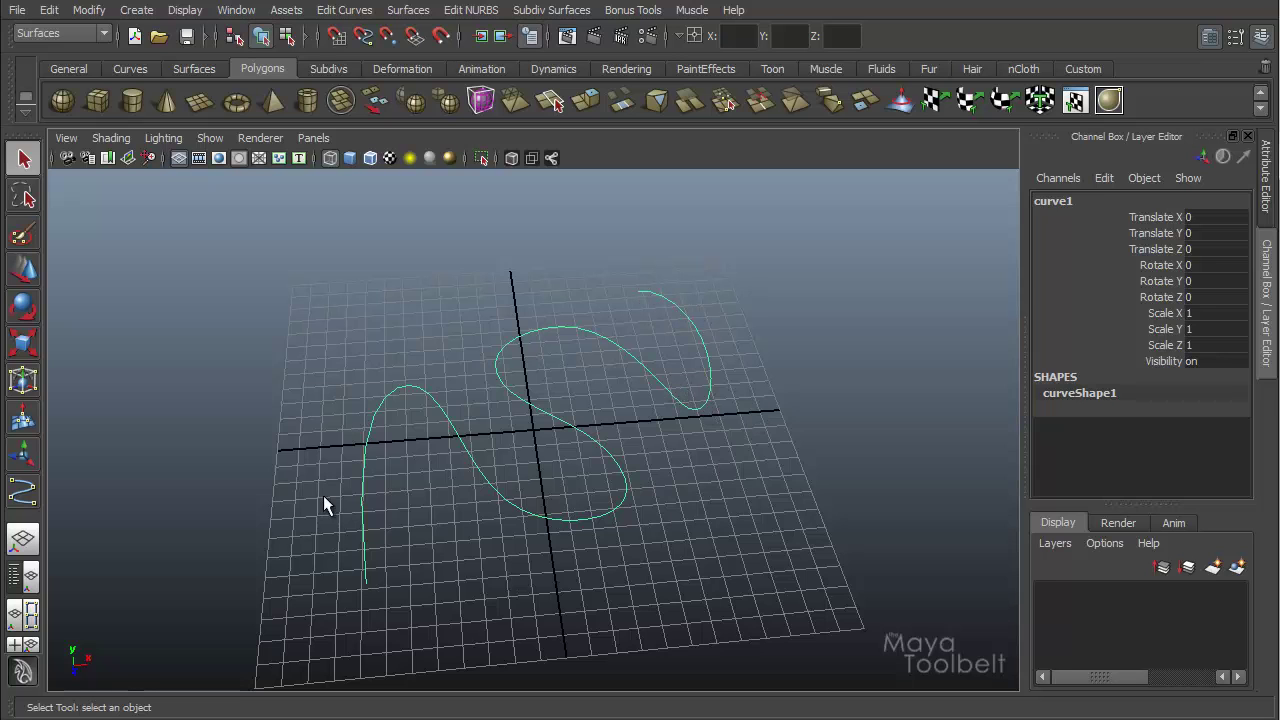
pyautogui.keyDown('alt'); pyautogui.moveTo(324, 497); pyautogui.dragTo(495, 458); pyautogui.keyUp('alt')
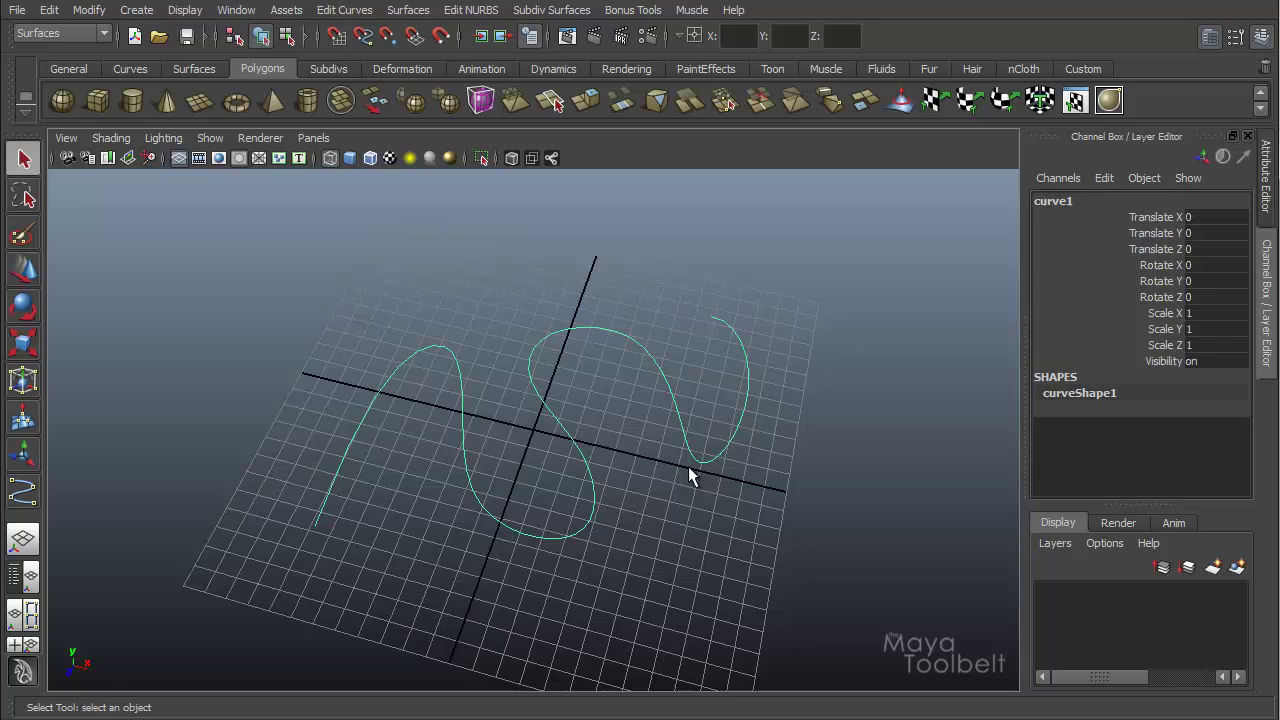
pyautogui.press('Delete')
# Step: Create a large polygon cube on the grid and display the scene with smooth shading
pyautogui.click(134, 12)
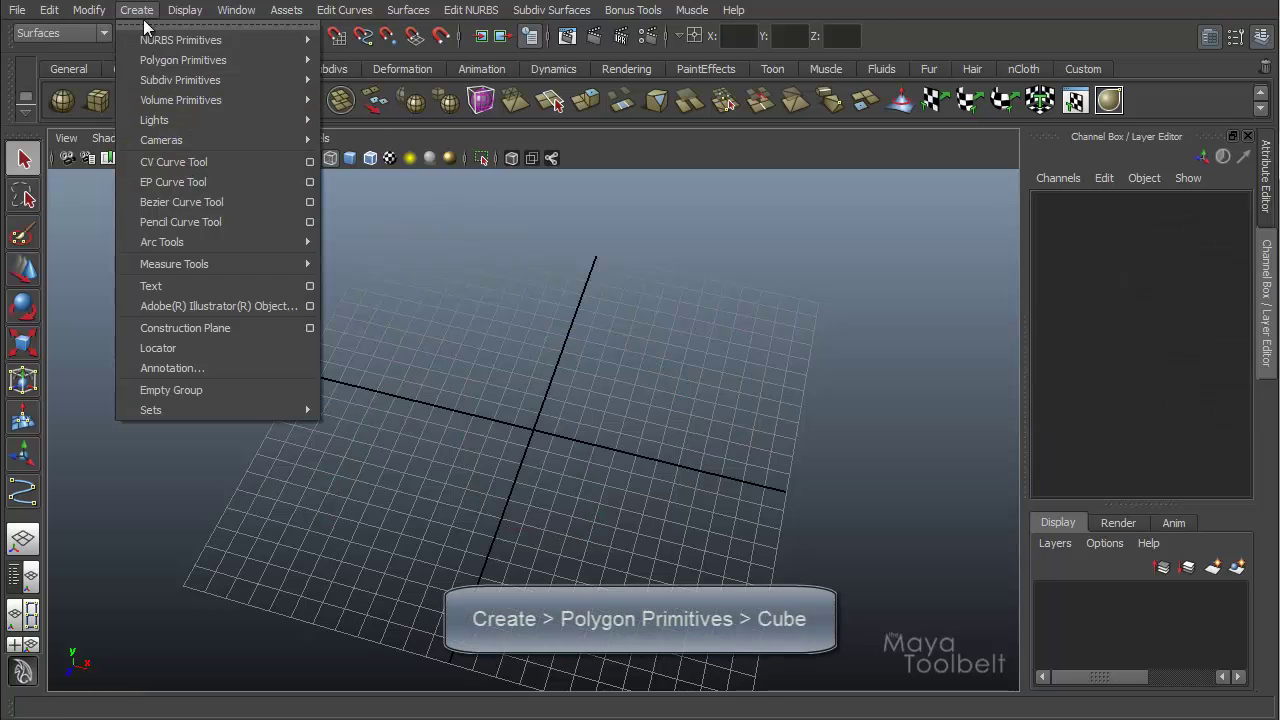
pyautogui.moveTo(190, 60)
pyautogui.click(396, 92)
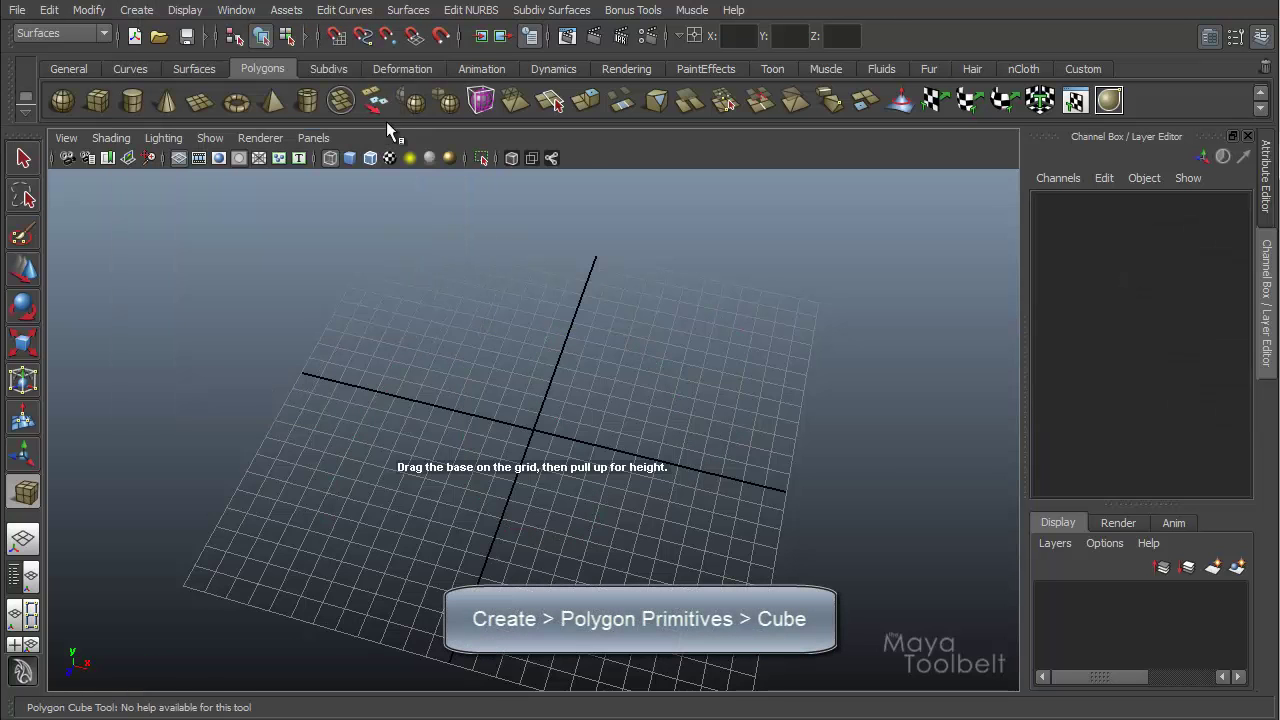
pyautogui.keyDown('alt'); pyautogui.moveTo(505, 490); pyautogui.dragTo(582, 264); pyautogui.keyUp('alt')
pyautogui.moveTo(725, 399)
pyautogui.keyDown('alt'); pyautogui.mouseDown()
pyautogui.moveTo(563, 429)
pyautogui.moveTo(623, 415)
pyautogui.mouseUp(); pyautogui.keyUp('alt')
pyautogui.press('5')
pyautogui.moveTo(514, 446)
pyautogui.keyDown('alt'); pyautogui.mouseDown()
pyautogui.moveTo(699, 378)
pyautogui.moveTo(749, 417)
pyautogui.moveTo(617, 460)
pyautogui.moveTo(637, 352)
pyautogui.mouseUp(); pyautogui.keyUp('alt')
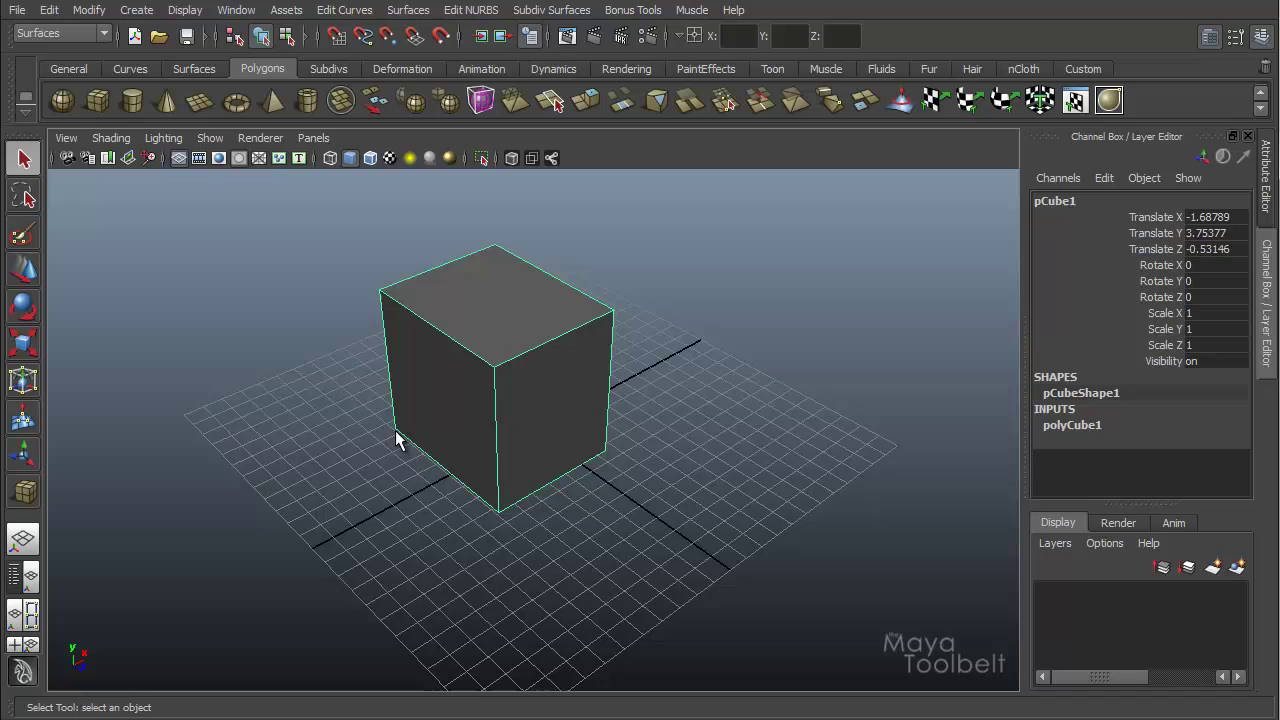
# Step: Delete the cube and hide the grid in the perspective view
pyautogui.keyDown('alt'); pyautogui.moveTo(579, 441); pyautogui.dragTo(575, 386); pyautogui.keyUp('alt')
pyautogui.press('Delete')
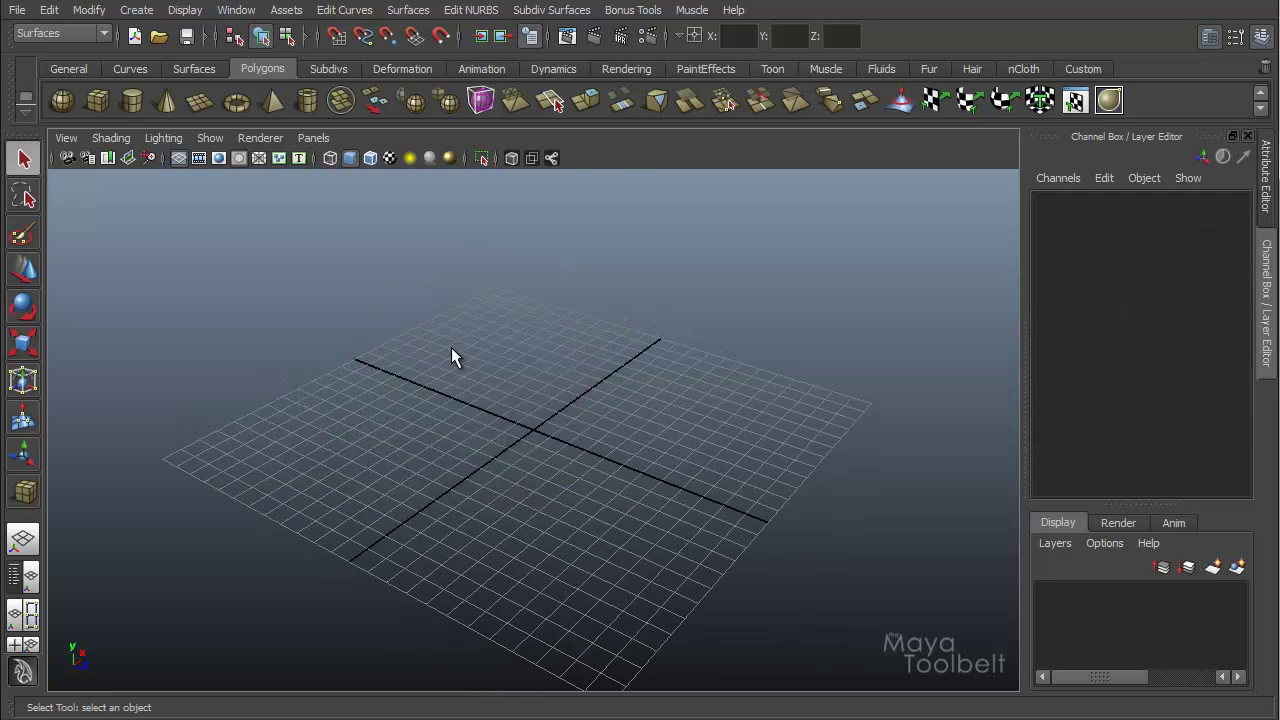
pyautogui.keyDown('alt'); pyautogui.moveTo(451, 347); pyautogui.dragTo(490, 420); pyautogui.keyUp('alt')
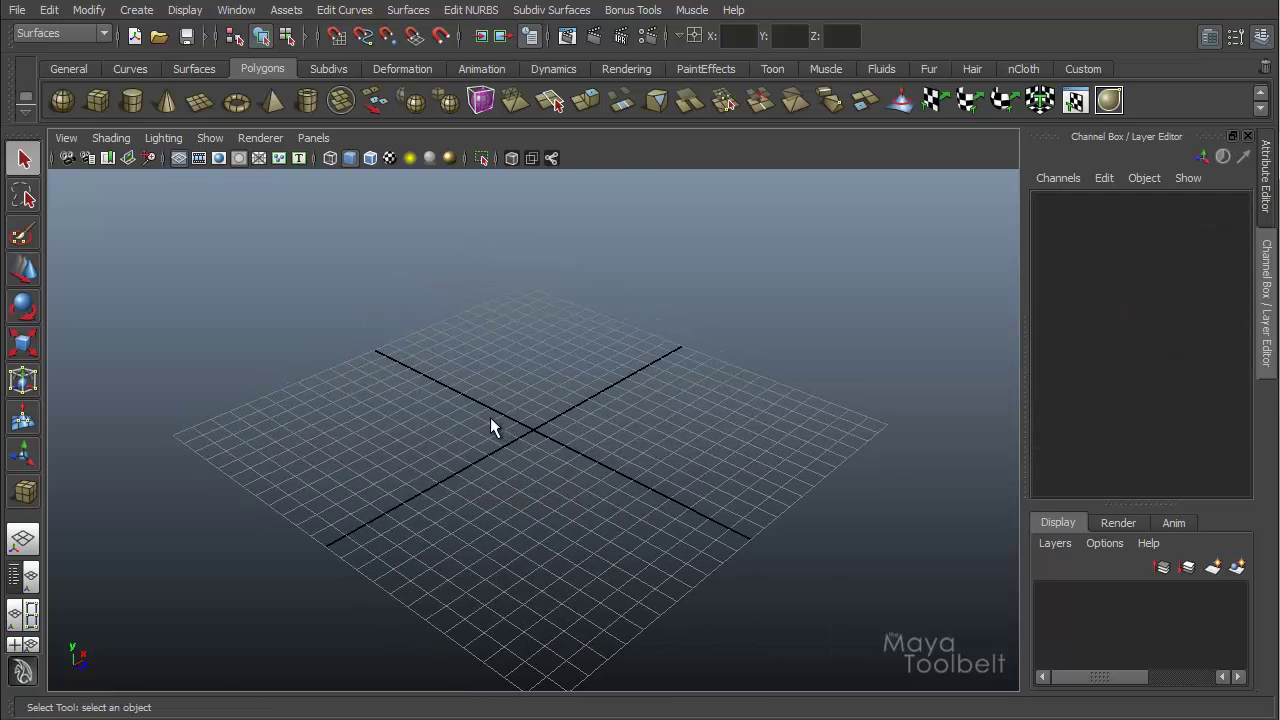
pyautogui.click(177, 158)
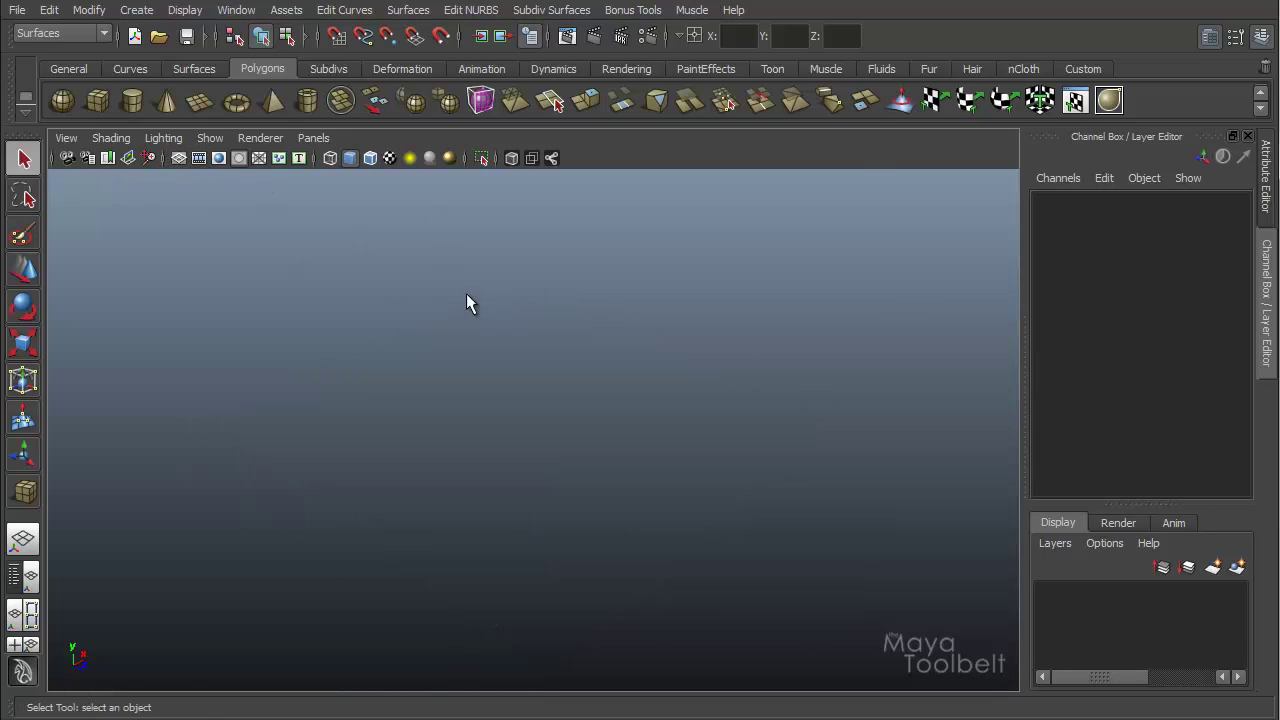
# Step: Create a large polygon sphere centred at about X -2.04, Y 5.13, Z 1.68 and activate the Move Tool
pyautogui.click(140, 10)
pyautogui.moveTo(231, 60)
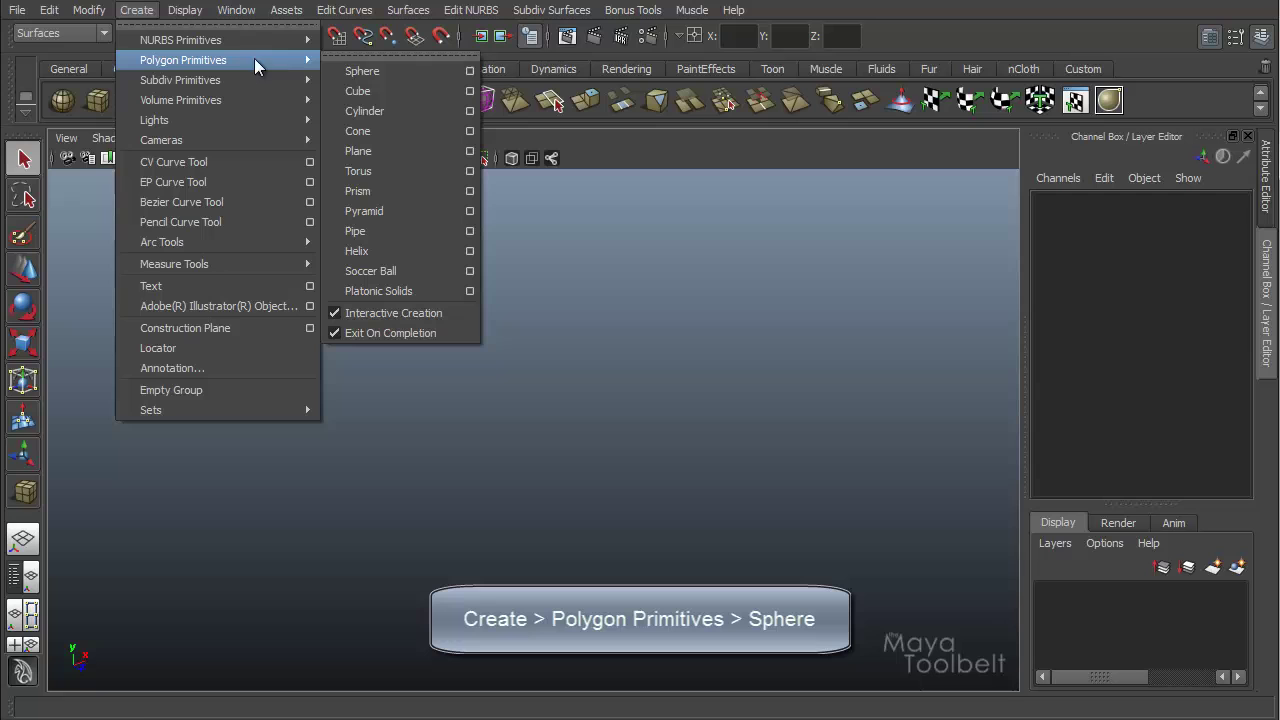
pyautogui.click(383, 63)
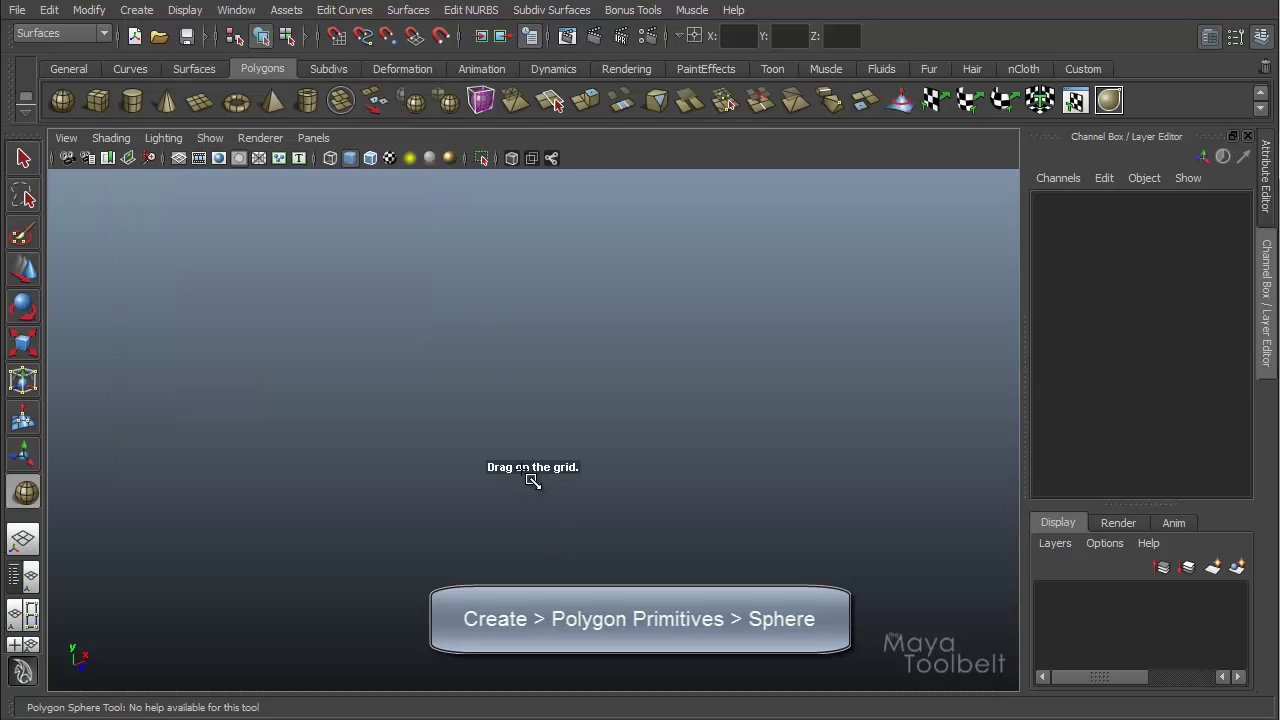
pyautogui.moveTo(532, 480); pyautogui.dragTo(640, 517)
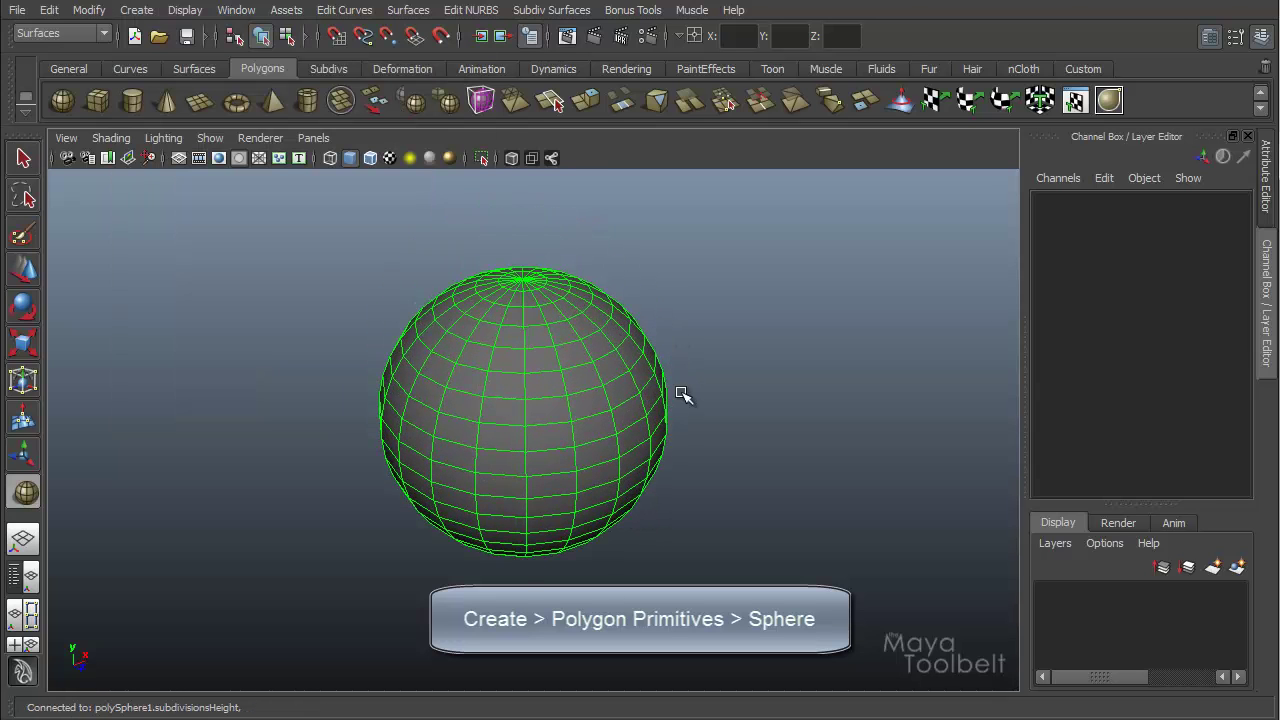
pyautogui.moveTo(681, 391)
pyautogui.keyDown('alt'); pyautogui.mouseDown()
pyautogui.moveTo(571, 409)
pyautogui.moveTo(635, 369)
pyautogui.moveTo(663, 380)
pyautogui.mouseUp(); pyautogui.keyUp('alt')
pyautogui.press('w')
pyautogui.keyDown('alt'); pyautogui.moveTo(634, 334); pyautogui.dragTo(637, 380); pyautogui.keyUp('alt')
pyautogui.keyDown('alt'); pyautogui.moveTo(637, 380); pyautogui.dragTo(716, 381, button='right'); pyautogui.keyUp('alt')
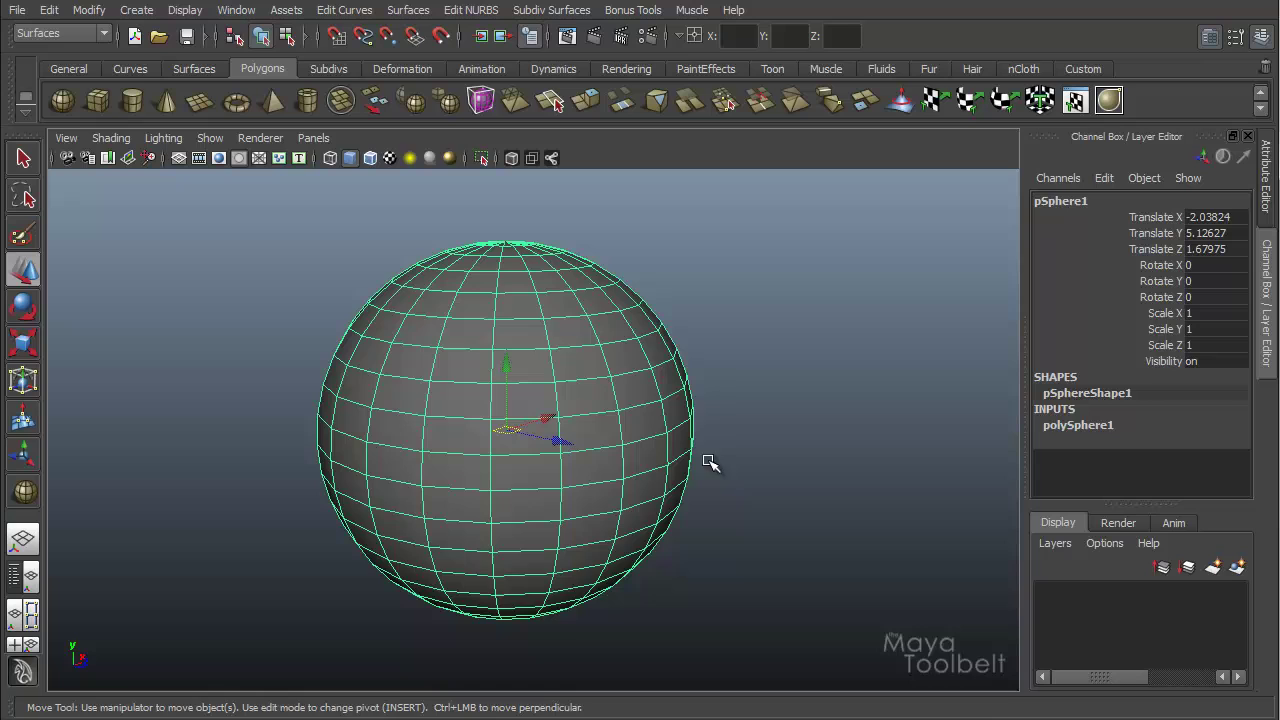
pyautogui.keyDown('alt'); pyautogui.moveTo(734, 357); pyautogui.dragTo(633, 389); pyautogui.keyUp('alt')
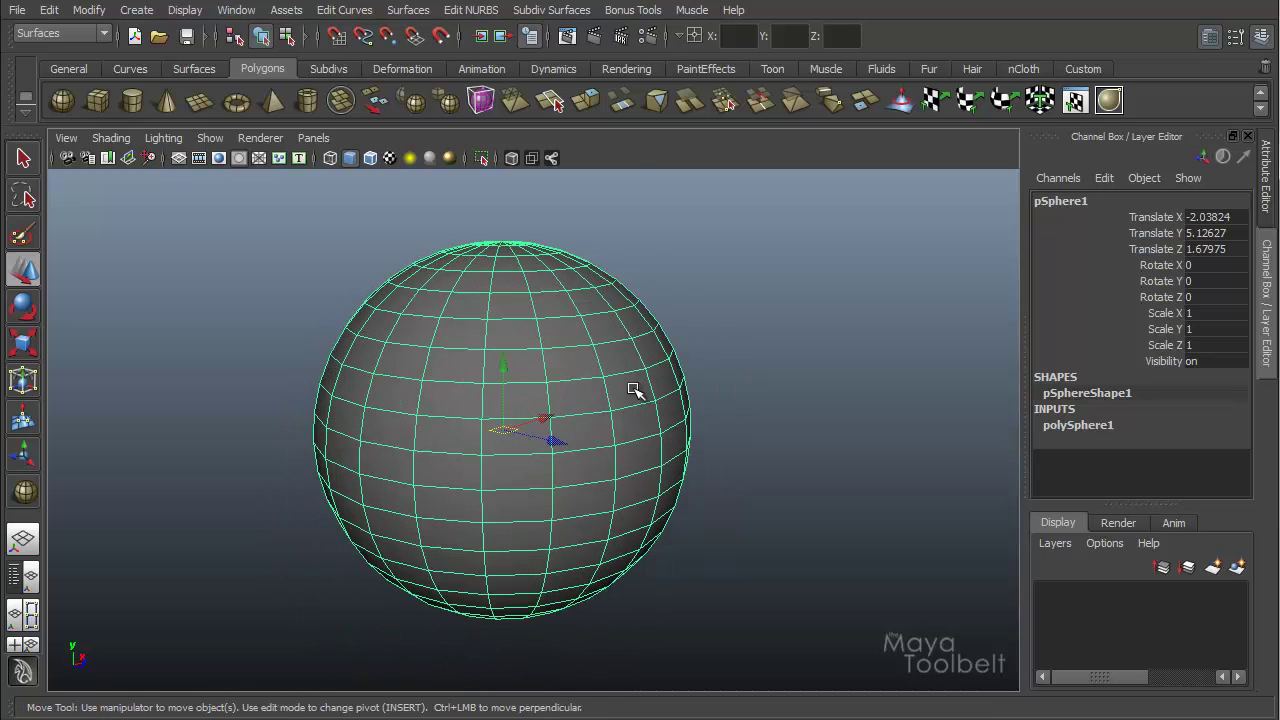
pyautogui.keyDown('alt'); pyautogui.moveTo(694, 354); pyautogui.dragTo(740, 330); pyautogui.keyUp('alt')
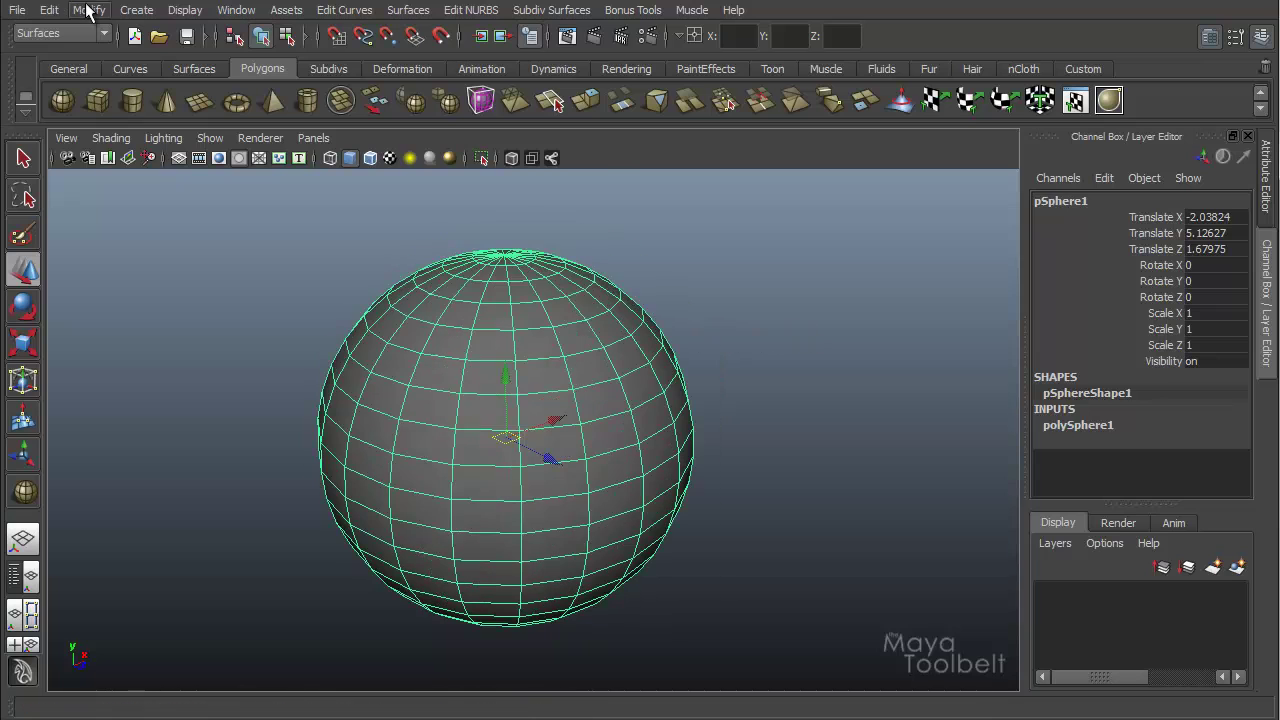
# Step: Reveal the collapsed selection-mask options and make the sphere a live surface
pyautogui.click(88, 12)
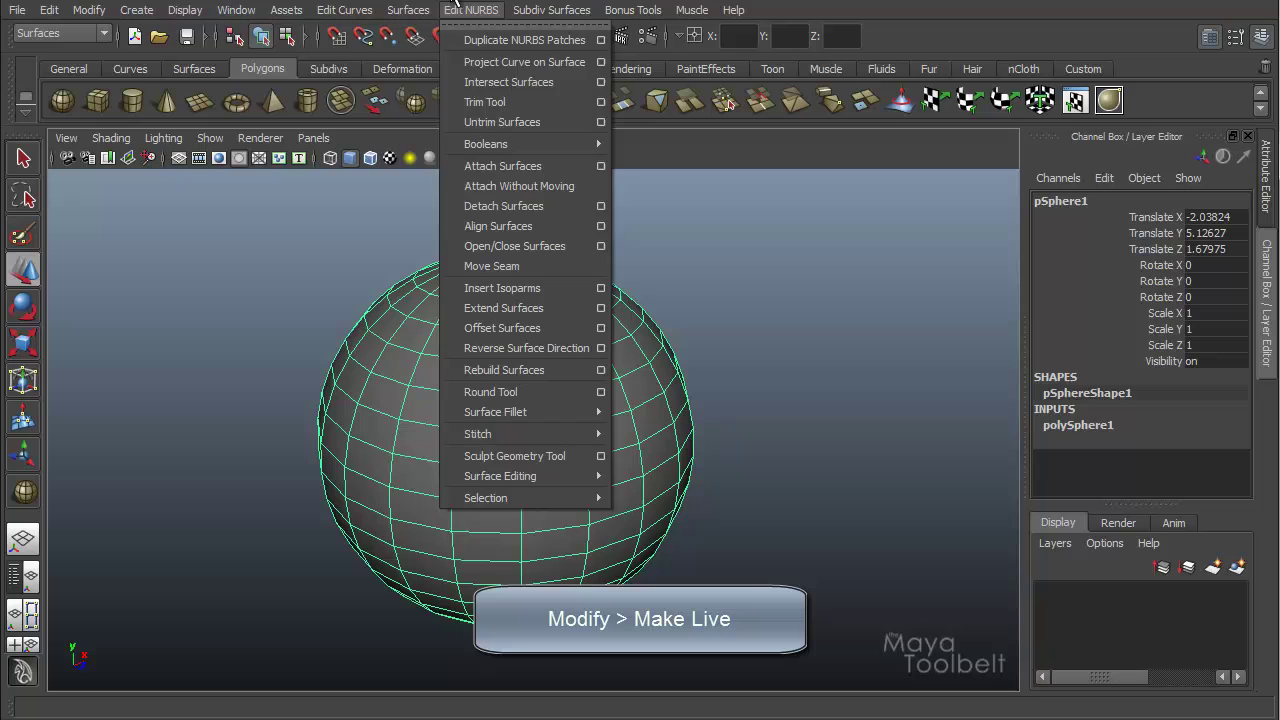
pyautogui.click(470, 10)
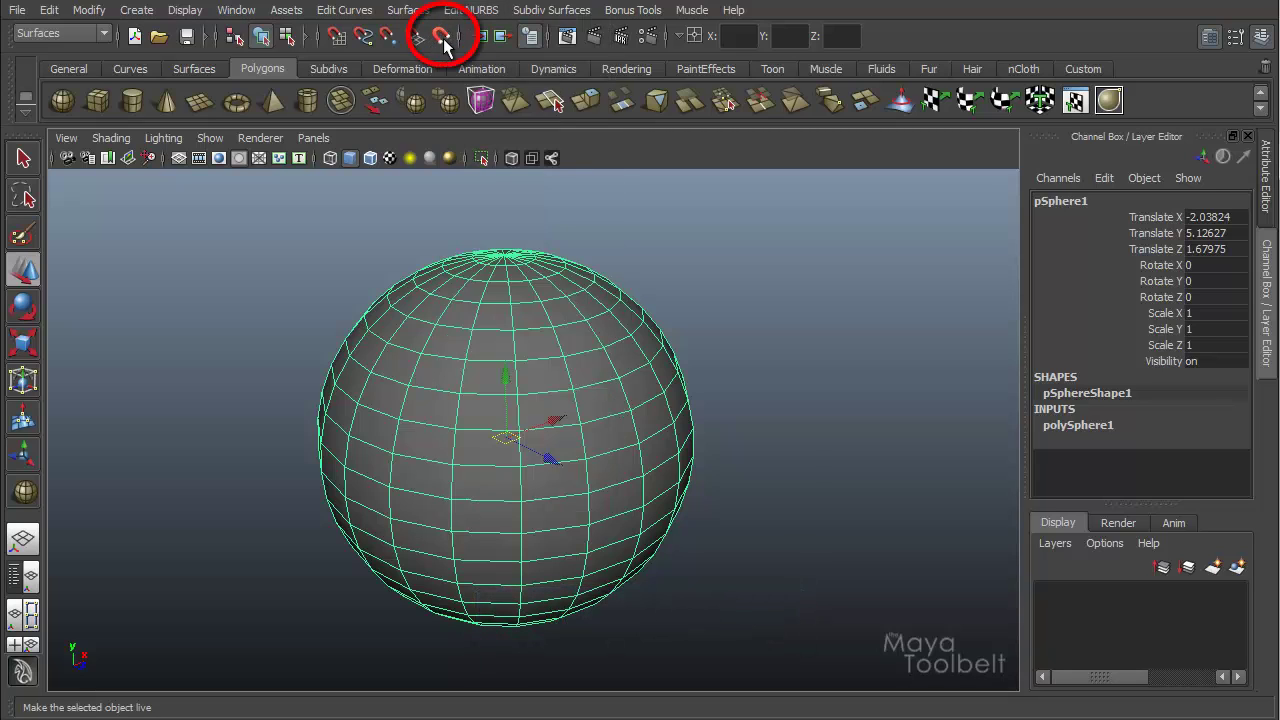
pyautogui.click(308, 37)
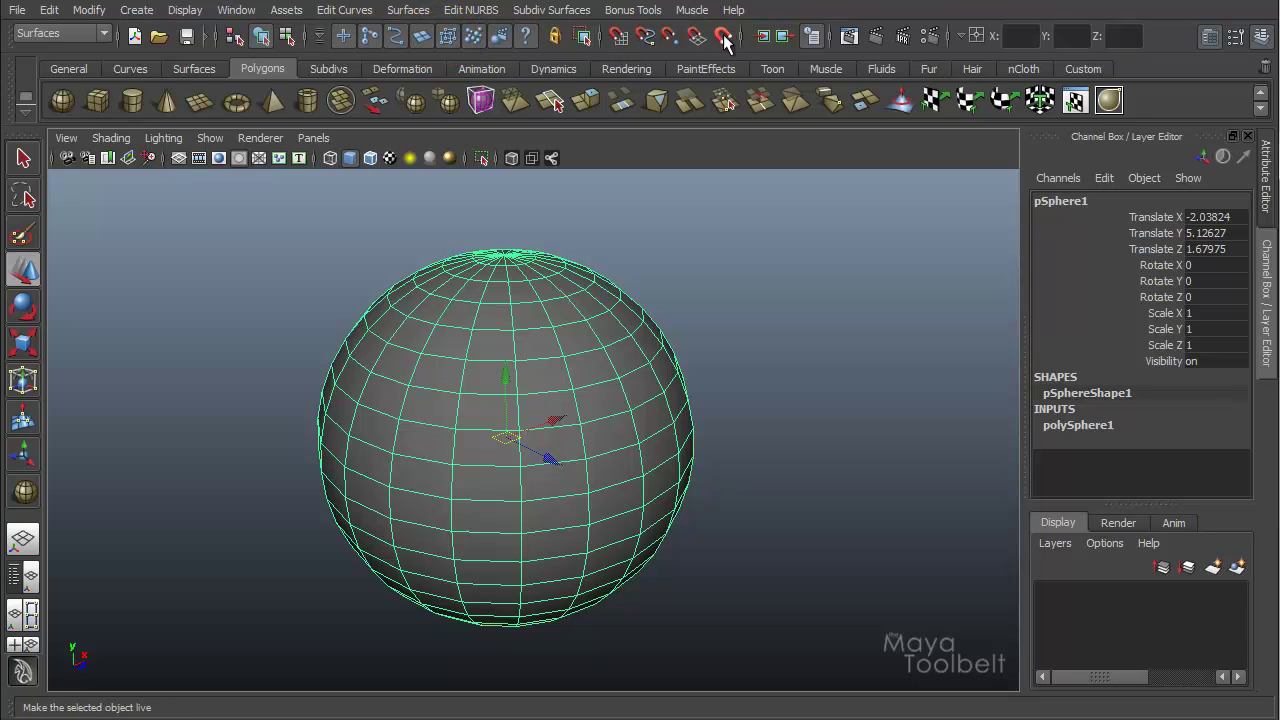
pyautogui.click(89, 10)
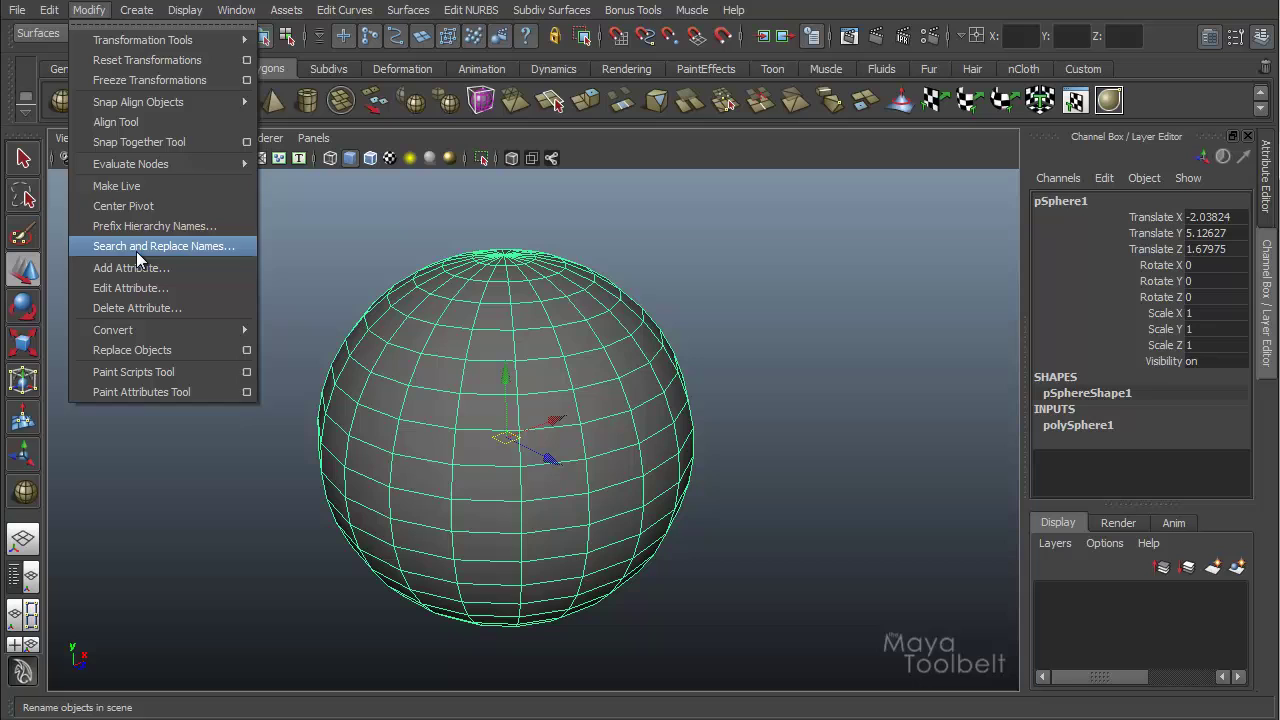
pyautogui.click(137, 189)
pyautogui.keyDown('alt'); pyautogui.moveTo(646, 345); pyautogui.dragTo(609, 329); pyautogui.keyUp('alt')
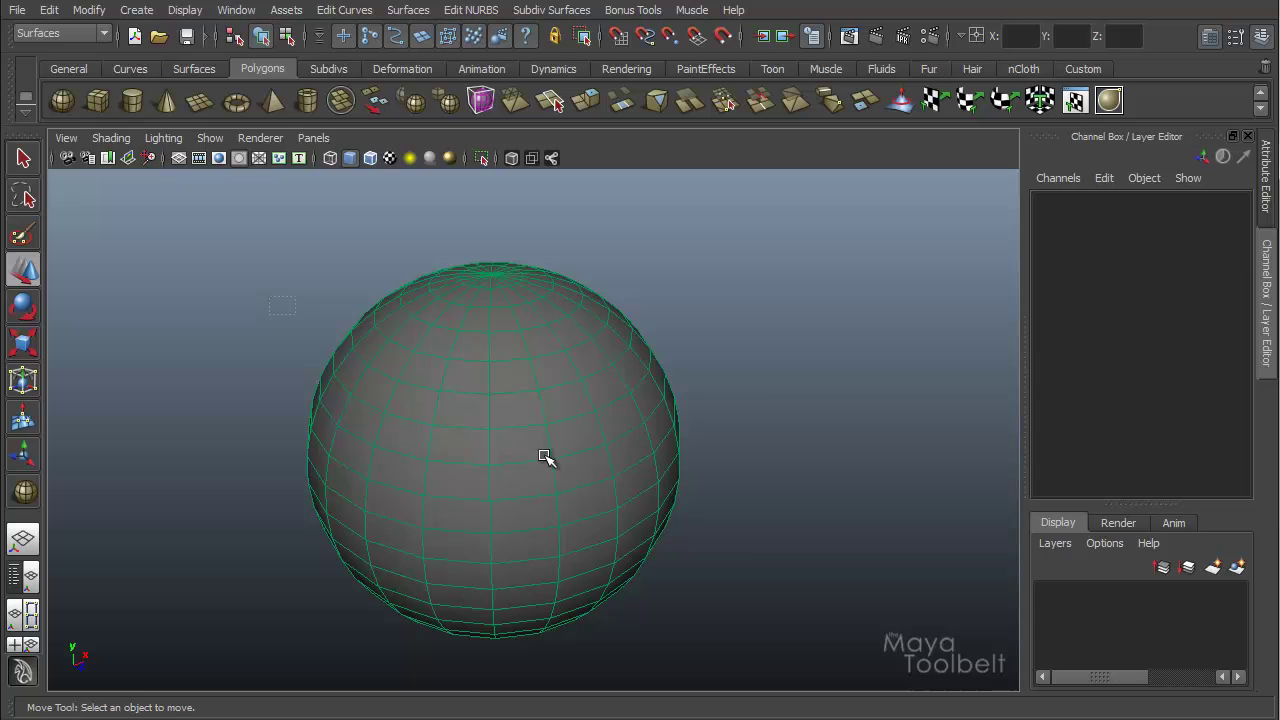
pyautogui.moveTo(551, 506)
pyautogui.keyDown('alt'); pyautogui.mouseDown()
pyautogui.moveTo(349, 480)
pyautogui.moveTo(540, 391)
pyautogui.moveTo(709, 486)
pyautogui.moveTo(494, 534)
pyautogui.moveTo(551, 540)
pyautogui.moveTo(545, 530)
pyautogui.mouseUp(); pyautogui.keyUp('alt')
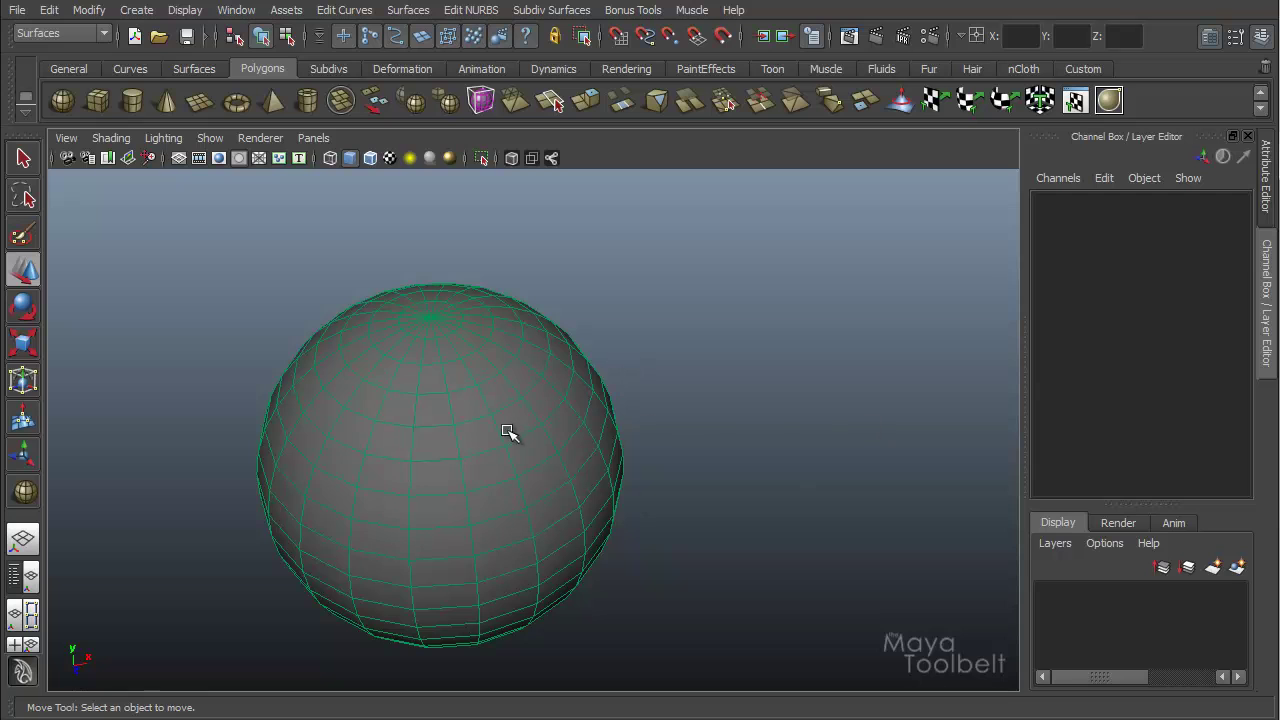
# Step: Select pSphere1 through the Outliner, move it to about X -0.69, Z 1.11, and deselect it
pyautogui.click(25, 577)
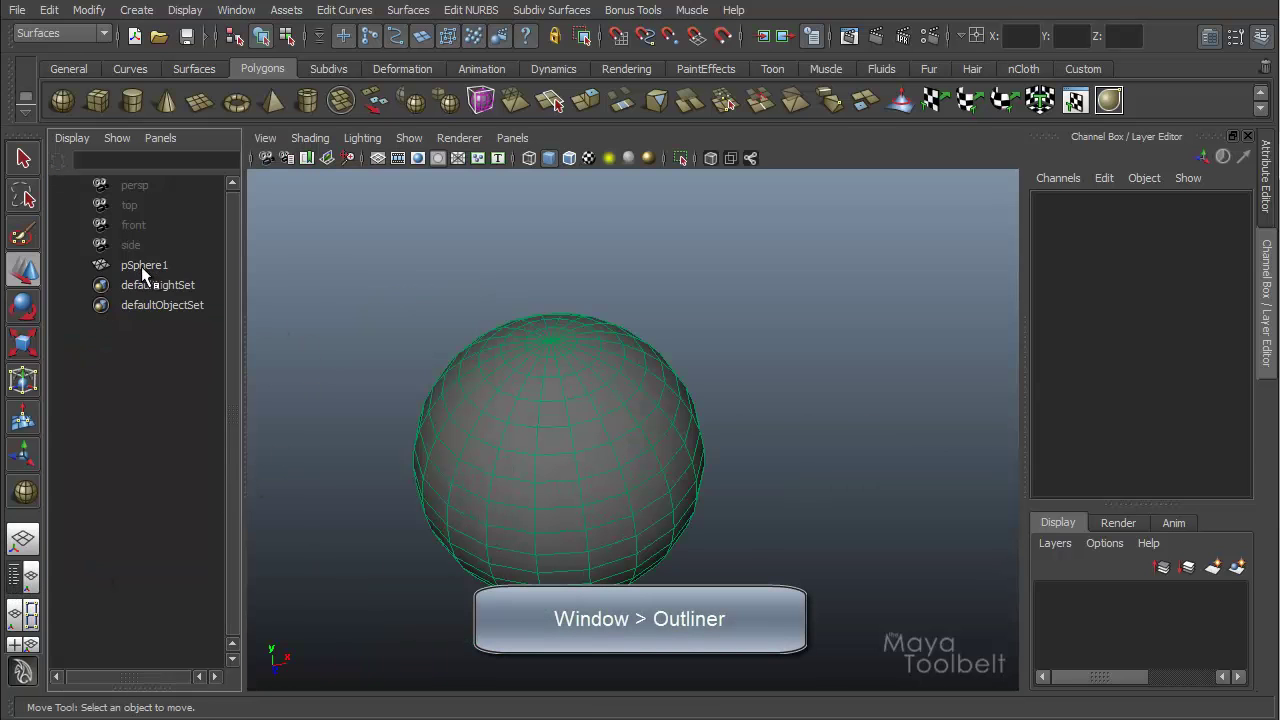
pyautogui.click(163, 270)
pyautogui.press('f')
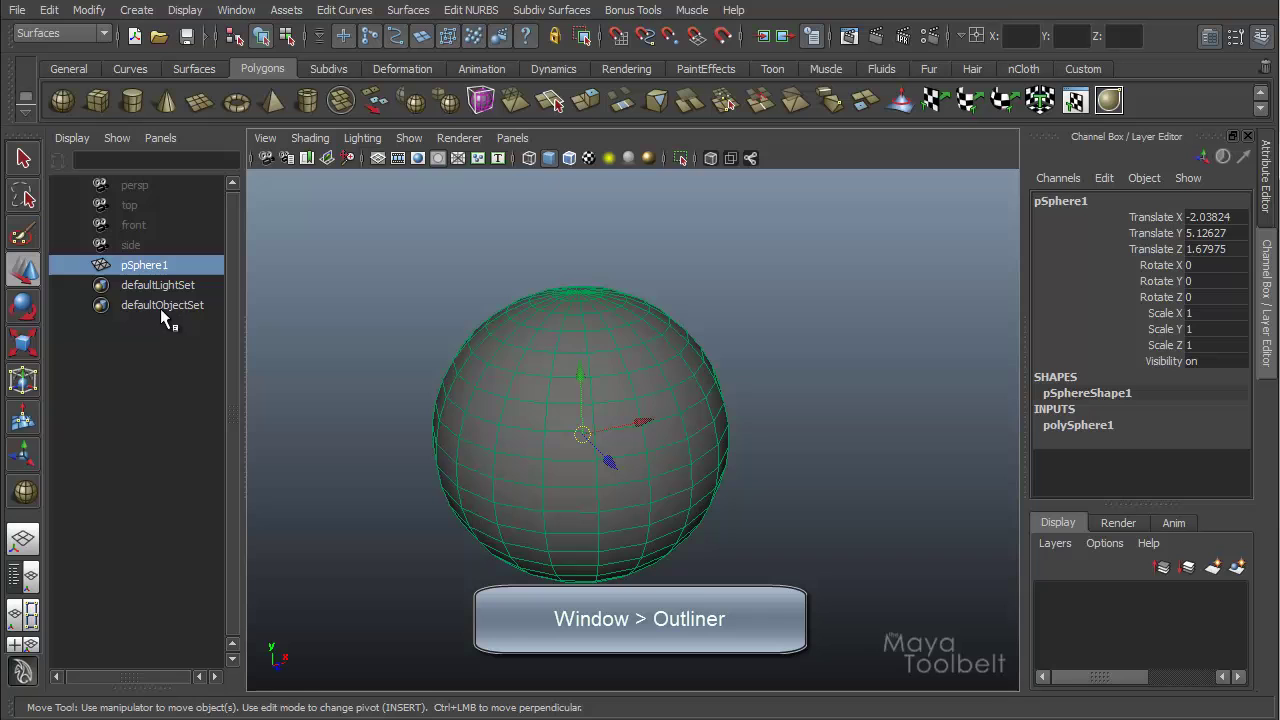
pyautogui.moveTo(627, 416); pyautogui.dragTo(646, 440)
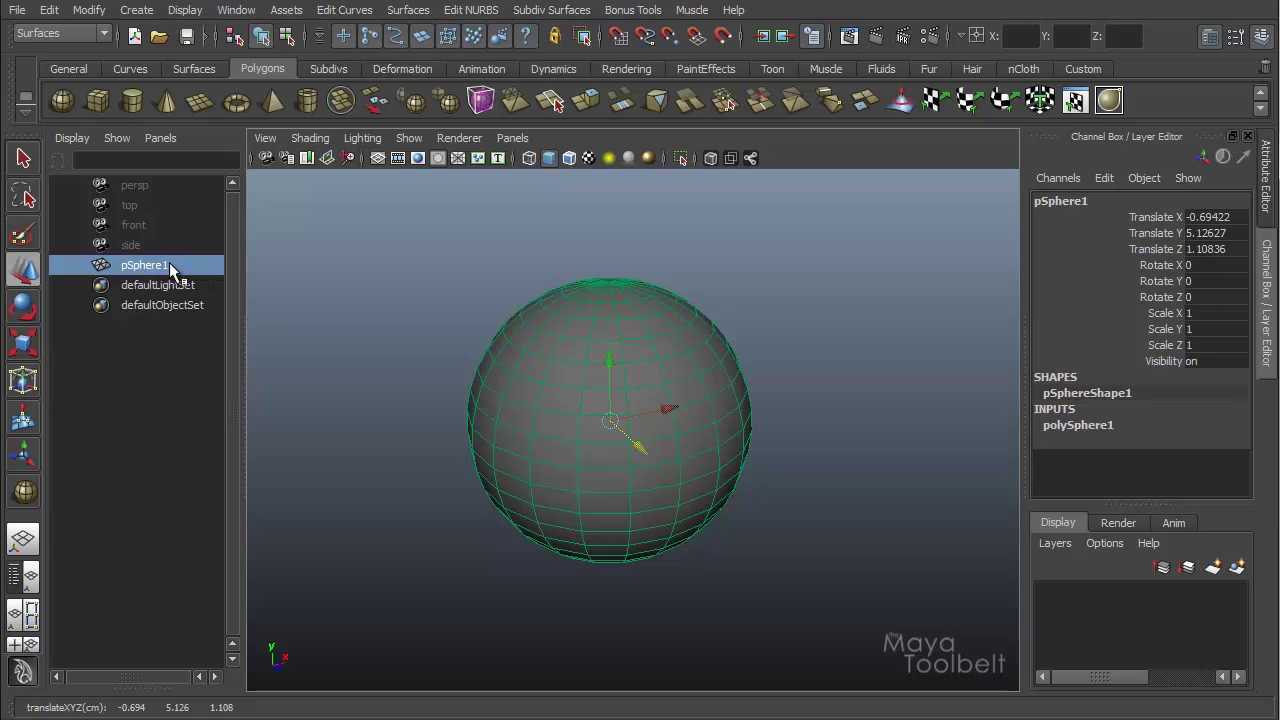
pyautogui.click(430, 300)
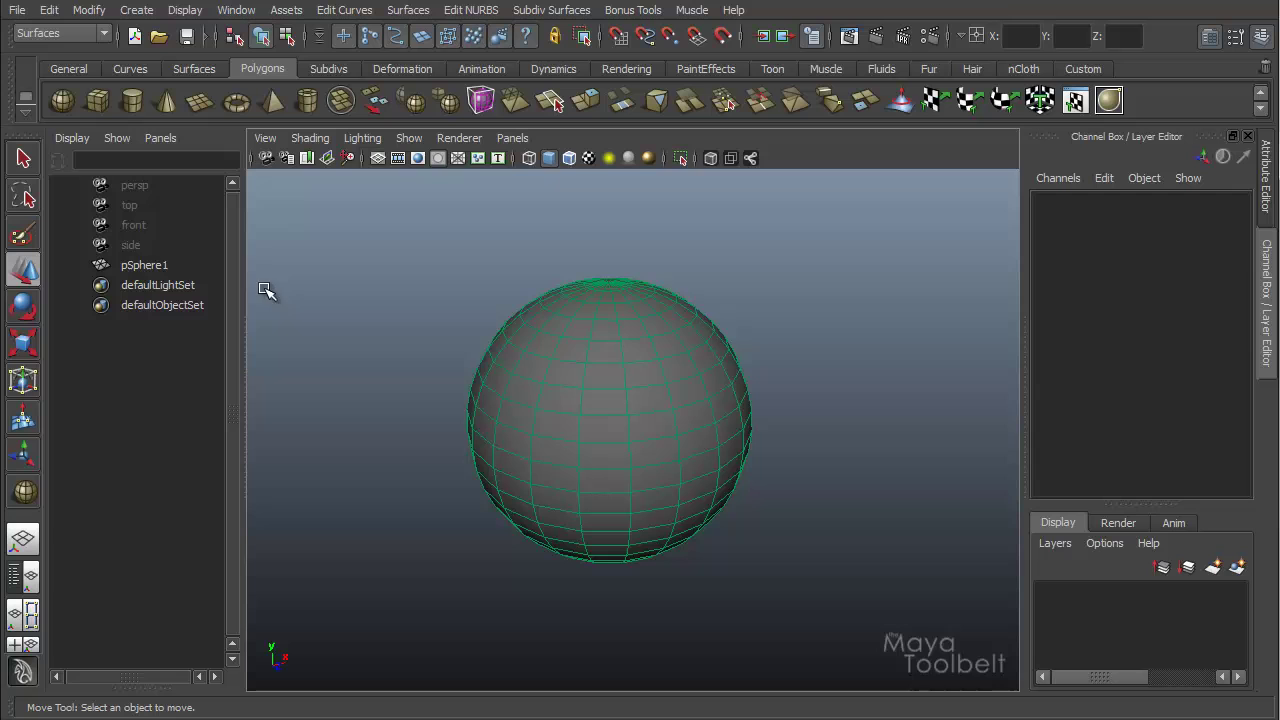
pyautogui.press('space')
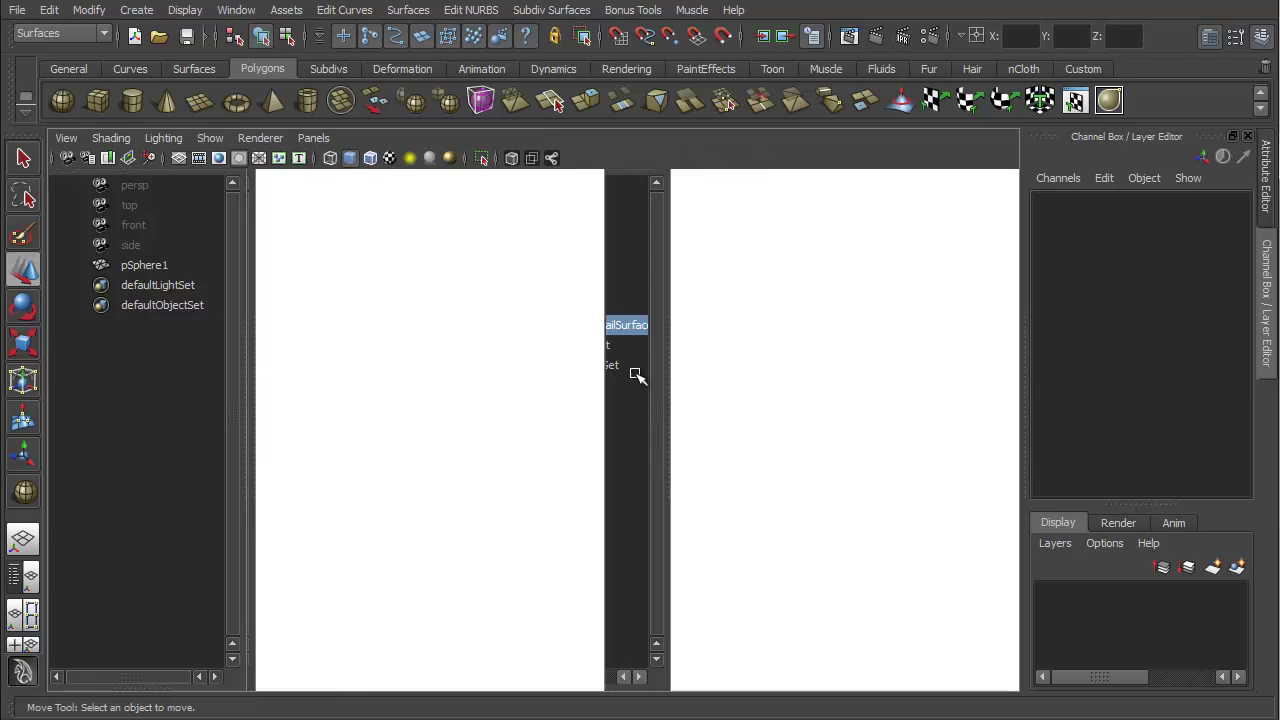
# Step: Draw a wavy curve across the front of the live sphere with the CV Curve Tool and complete it with the Move Tool
pyautogui.keyDown('alt'); pyautogui.moveTo(514, 414); pyautogui.dragTo(576, 373, button='middle'); pyautogui.keyUp('alt')
pyautogui.keyDown('alt'); pyautogui.moveTo(576, 373); pyautogui.dragTo(609, 354); pyautogui.keyUp('alt')
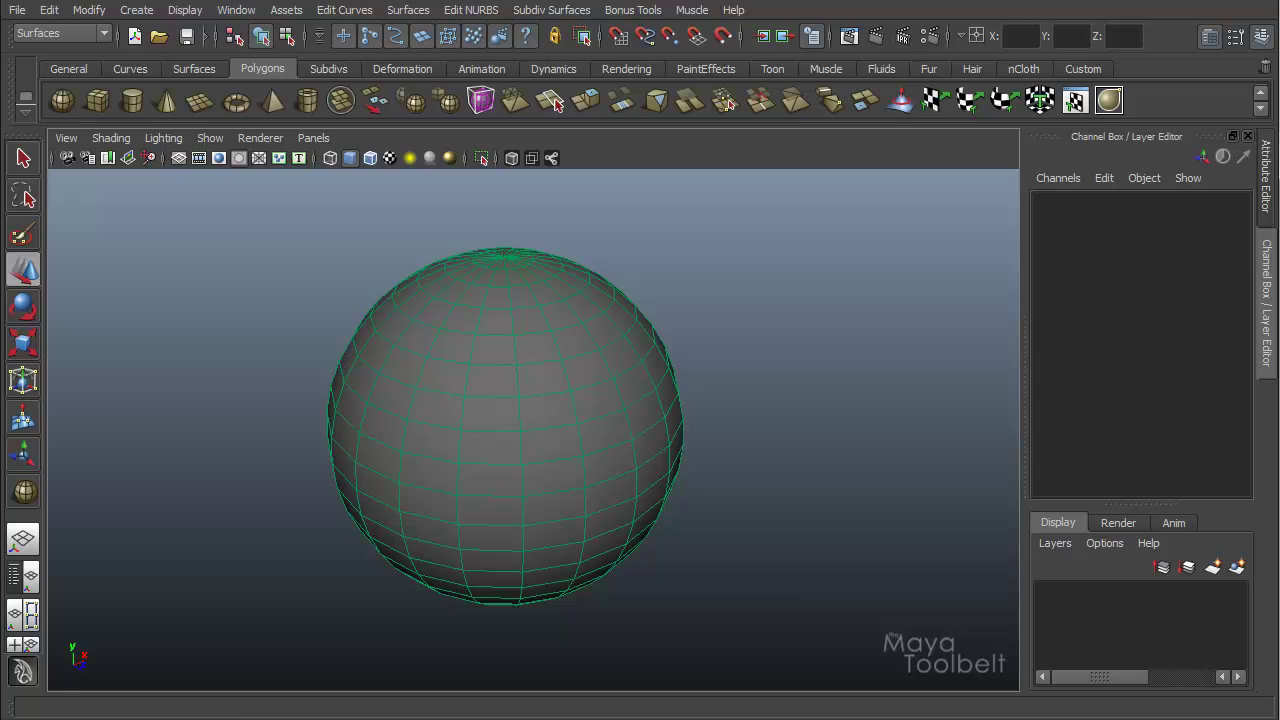
pyautogui.click(139, 10)
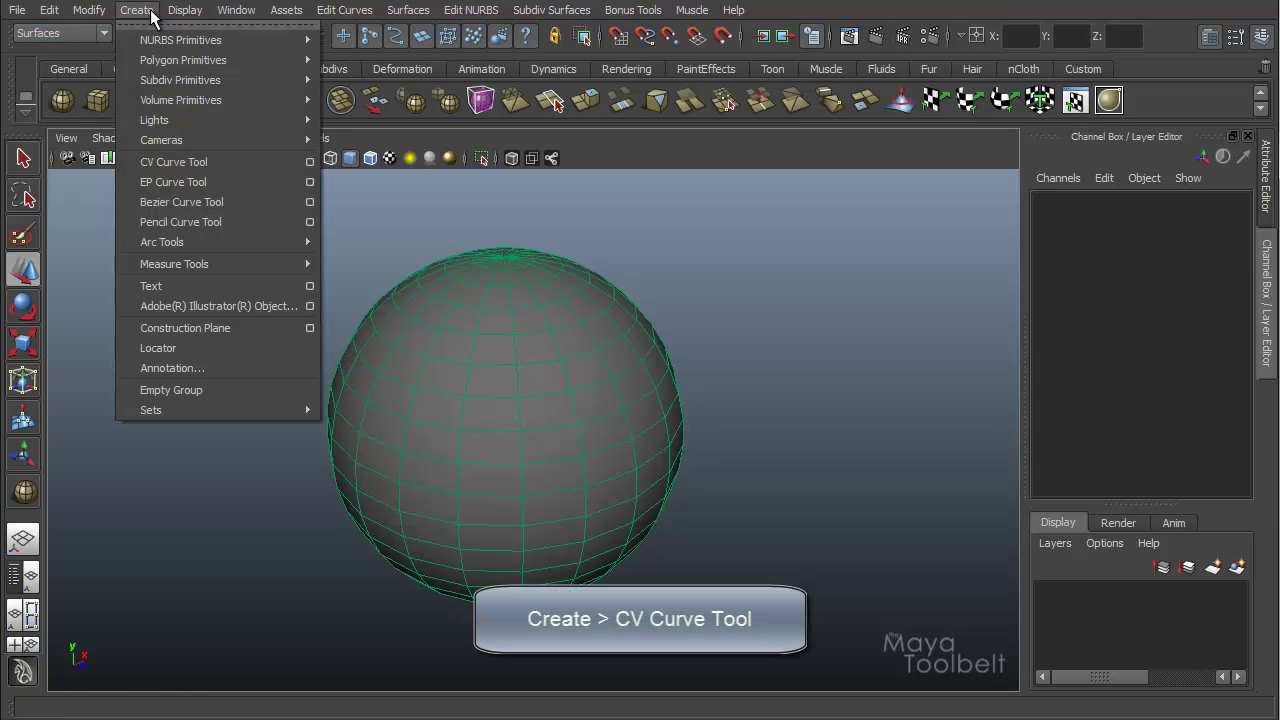
pyautogui.click(174, 162)
pyautogui.click(352, 373)
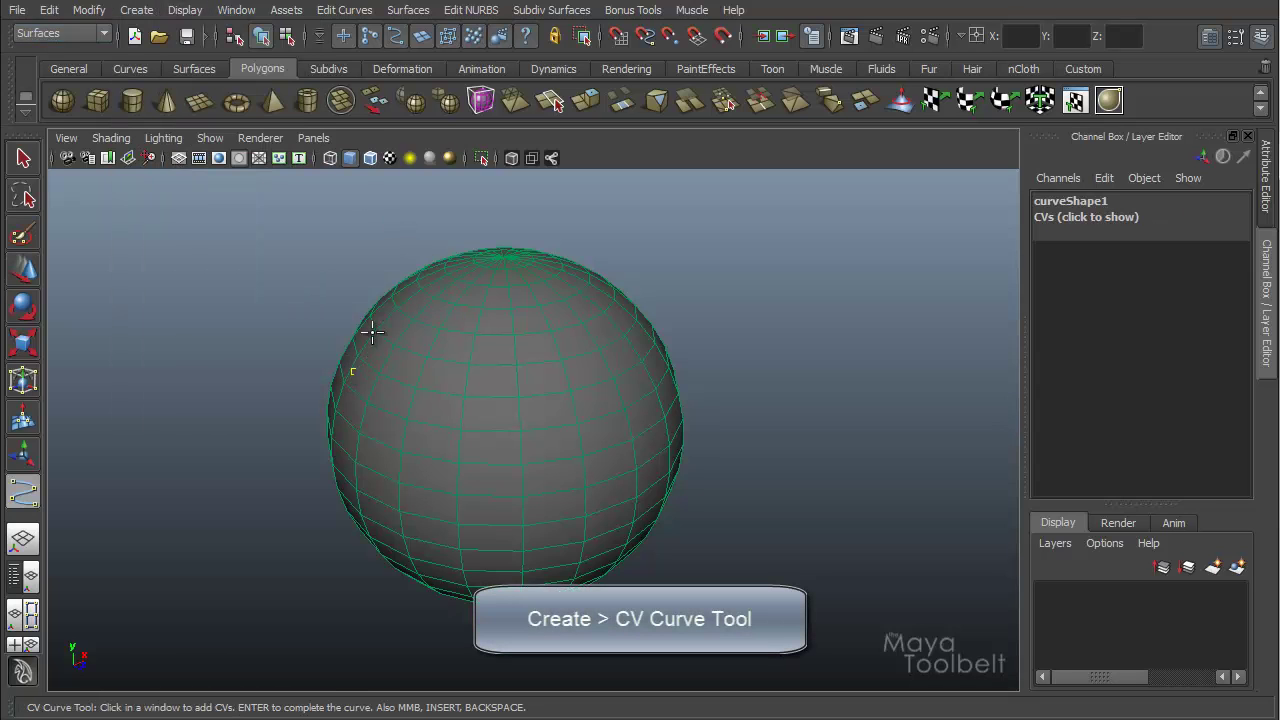
pyautogui.click(402, 291)
pyautogui.click(389, 347)
pyautogui.click(366, 393)
pyautogui.click(370, 452)
pyautogui.click(443, 402)
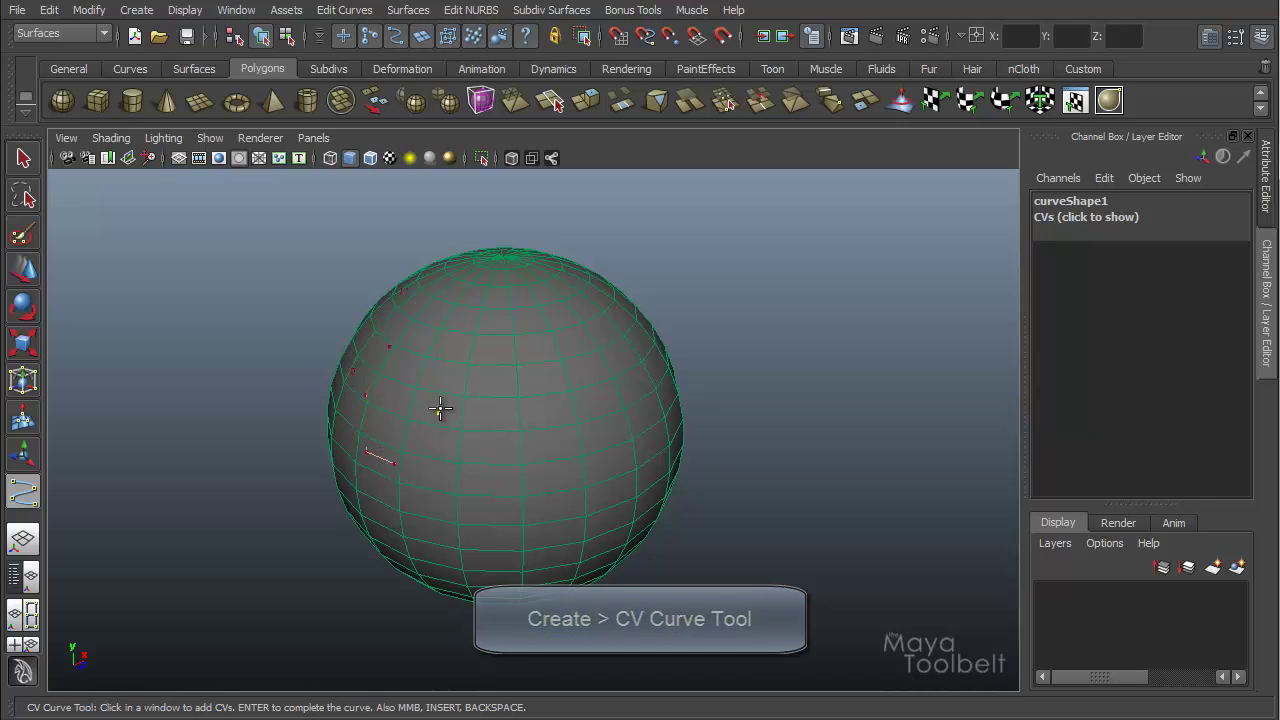
pyautogui.click(451, 336)
pyautogui.click(467, 293)
pyautogui.click(504, 300)
pyautogui.click(494, 359)
pyautogui.click(477, 435)
pyautogui.click(468, 507)
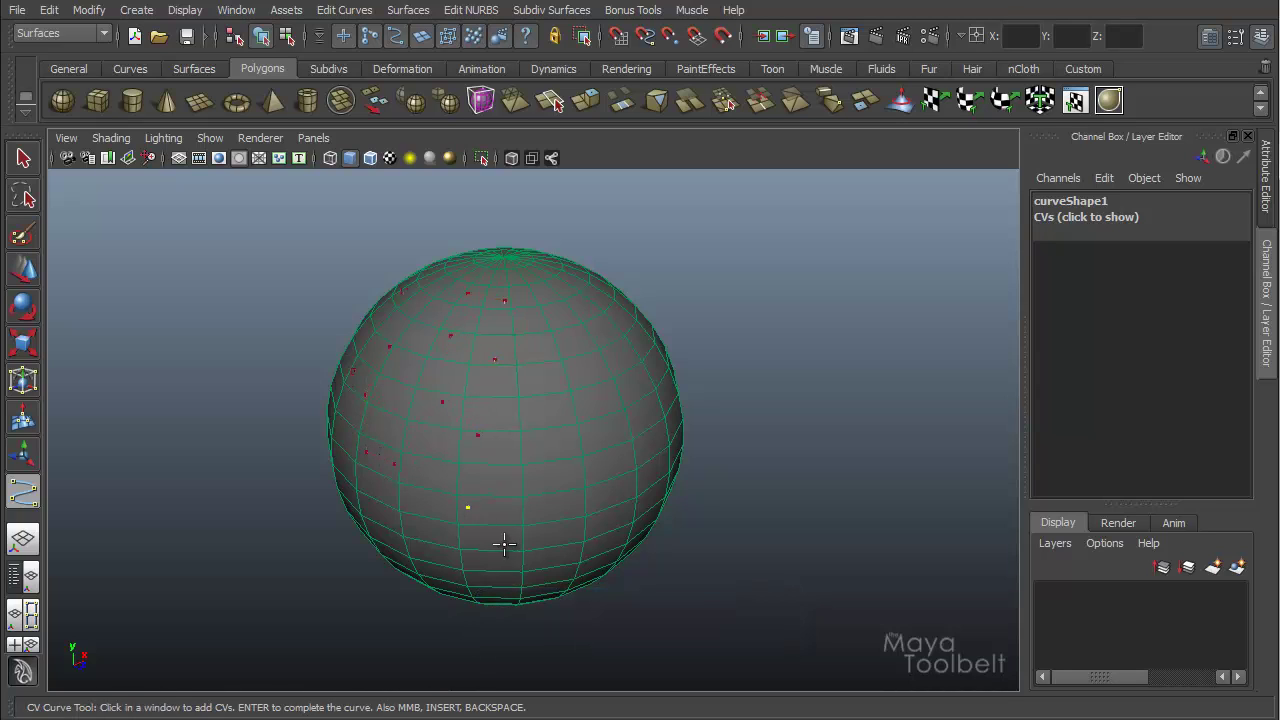
pyautogui.click(503, 543)
pyautogui.click(548, 539)
pyautogui.click(581, 496)
pyautogui.click(576, 446)
pyautogui.click(549, 414)
pyautogui.click(540, 368)
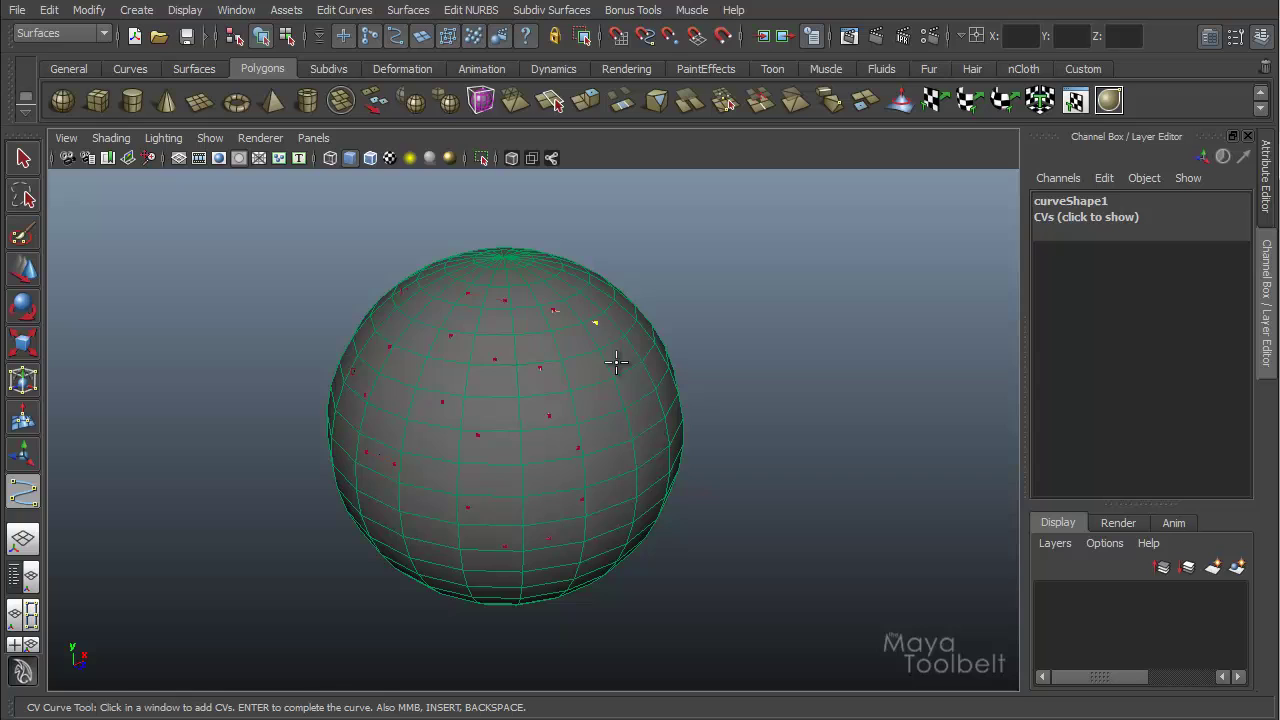
pyautogui.click(615, 370)
pyautogui.click(623, 434)
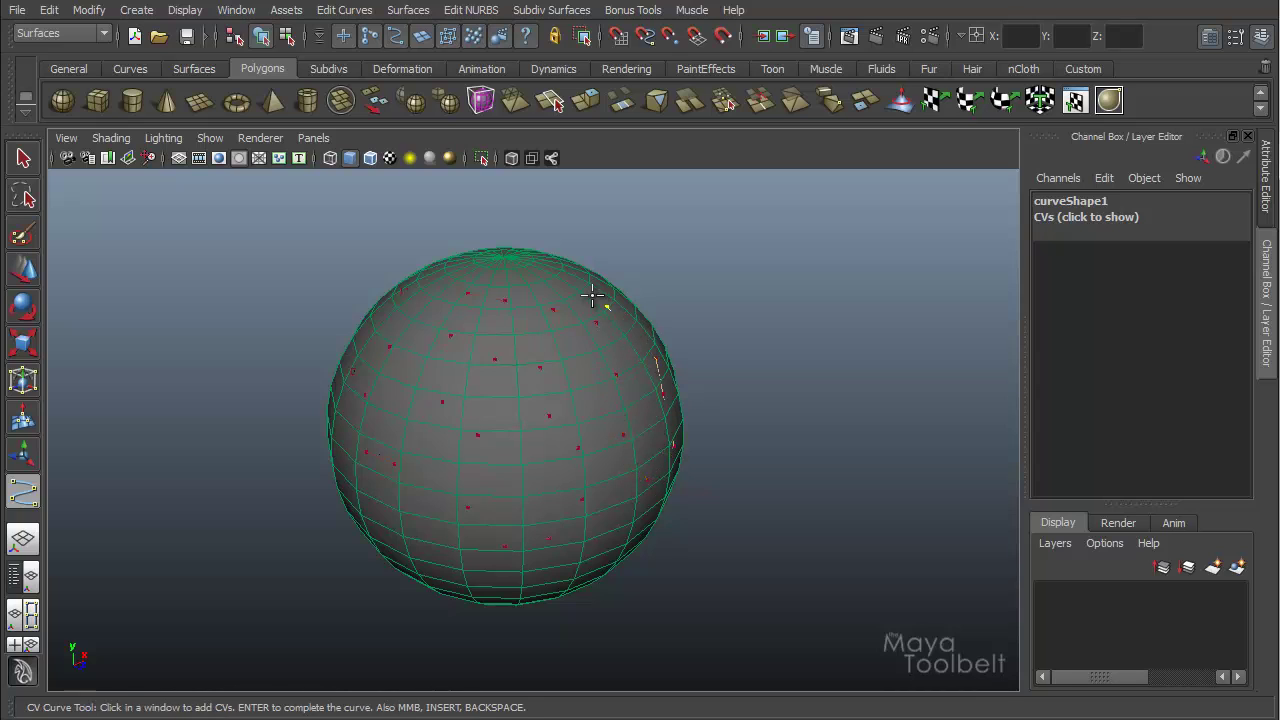
pyautogui.press('w')
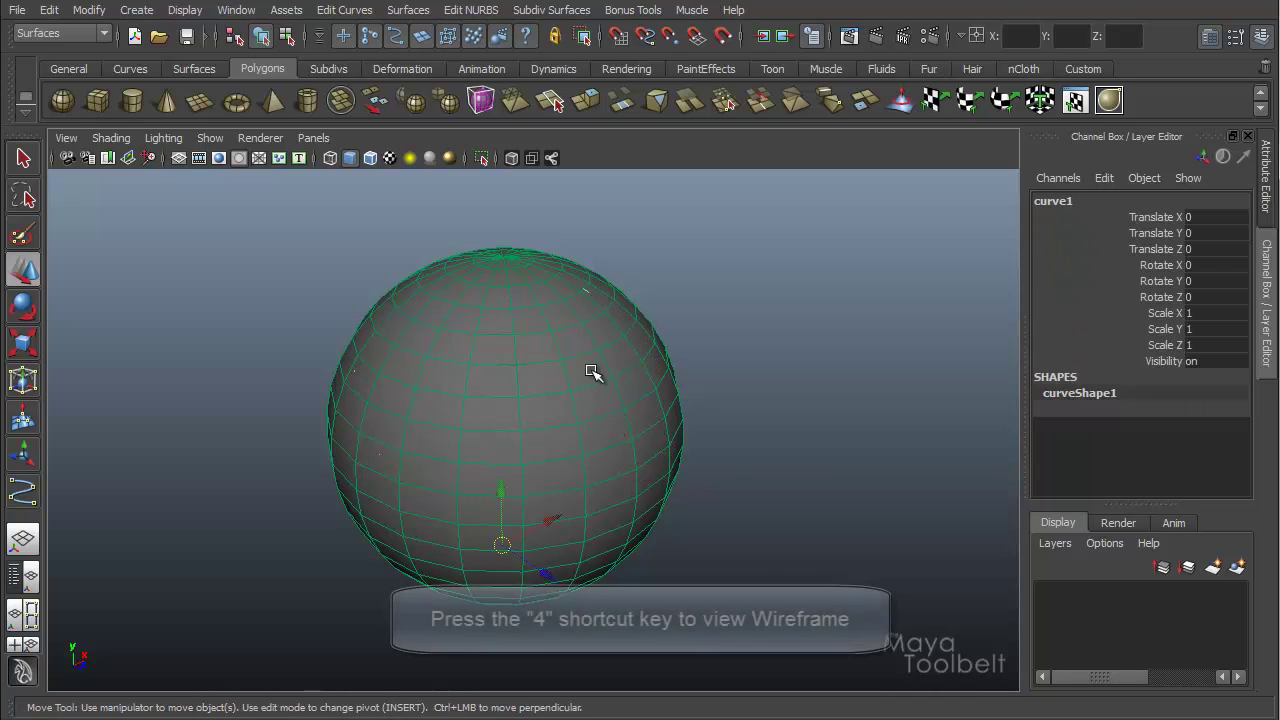
# Step: Switch to wireframe display and examine the drawn curve from several angles around the sphere
pyautogui.press('4')
pyautogui.keyDown('alt'); pyautogui.moveTo(590, 368); pyautogui.dragTo(900, 498); pyautogui.keyUp('alt')
pyautogui.scroll(5, 748, 378)
pyautogui.keyDown('alt'); pyautogui.moveTo(748, 378); pyautogui.dragTo(495, 333); pyautogui.keyUp('alt')
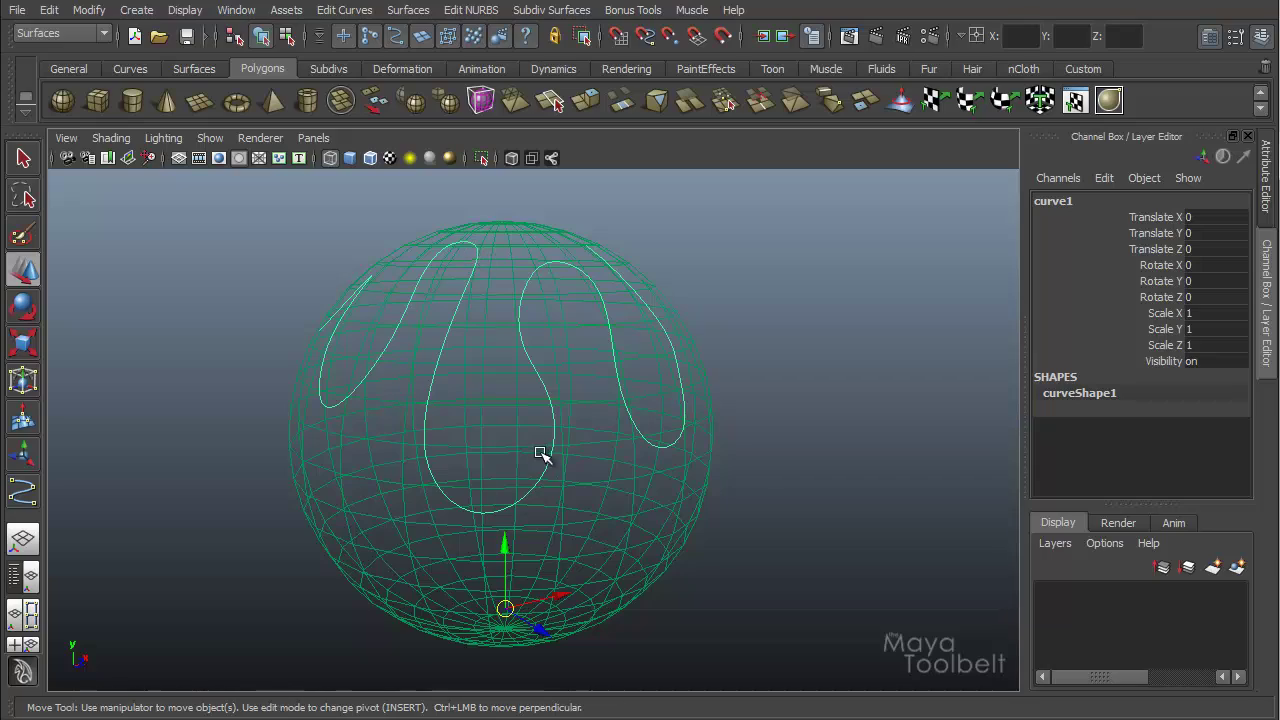
pyautogui.keyDown('alt'); pyautogui.moveTo(540, 455); pyautogui.dragTo(623, 497); pyautogui.keyUp('alt')
# Step: Cycle the viewport background colour through its options back to the blue gradient
pyautogui.hotkey('alt', 'b')
pyautogui.hotkey('alt', 'b')
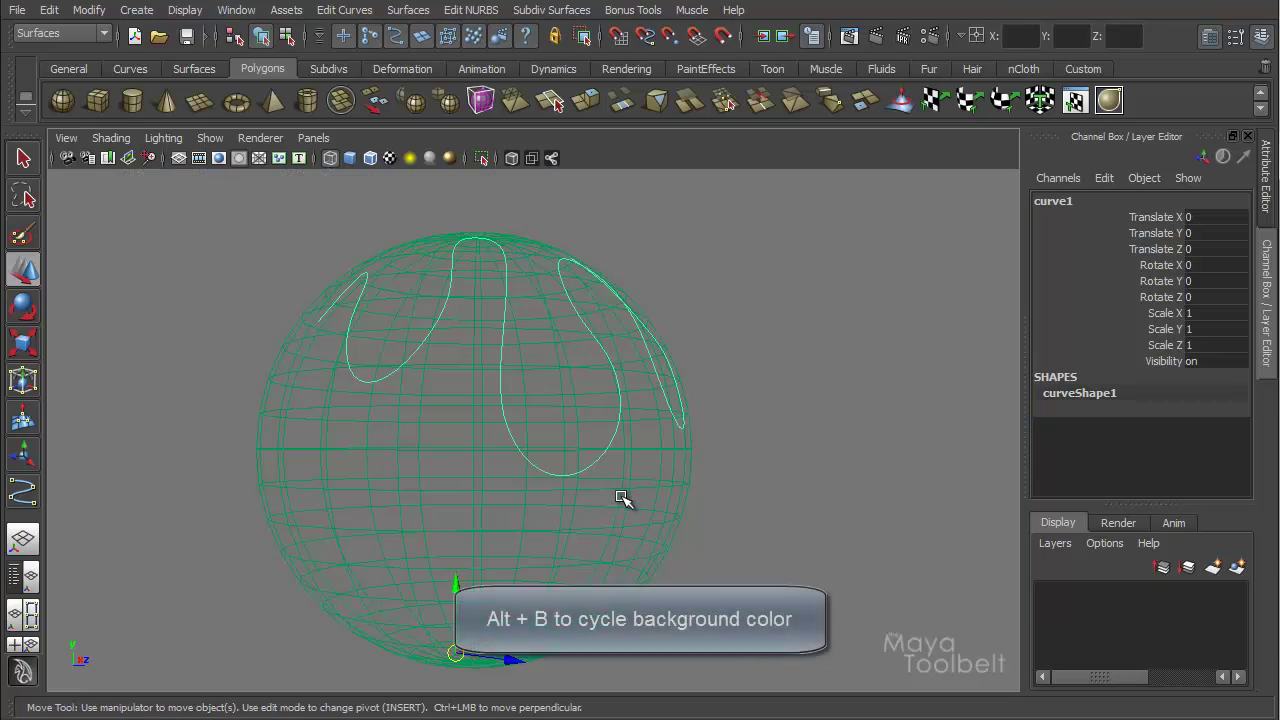
pyautogui.hotkey('alt', 'b')
pyautogui.keyDown('alt'); pyautogui.moveTo(633, 487); pyautogui.dragTo(609, 371); pyautogui.keyUp('alt')
pyautogui.hotkey('alt', 'b')
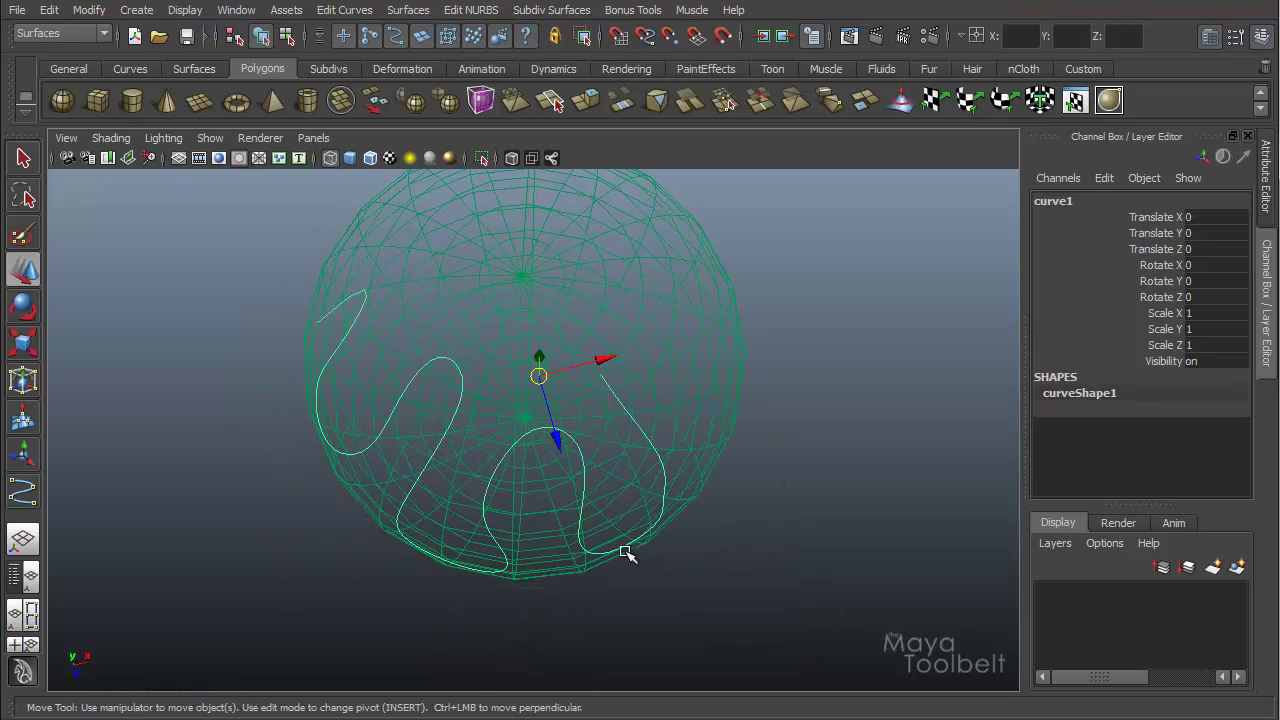
# Step: Check from above and from the side how the curve follows the sphere, and return to shaded display
pyautogui.keyDown('alt'); pyautogui.moveTo(533, 440); pyautogui.dragTo(587, 405); pyautogui.keyUp('alt')
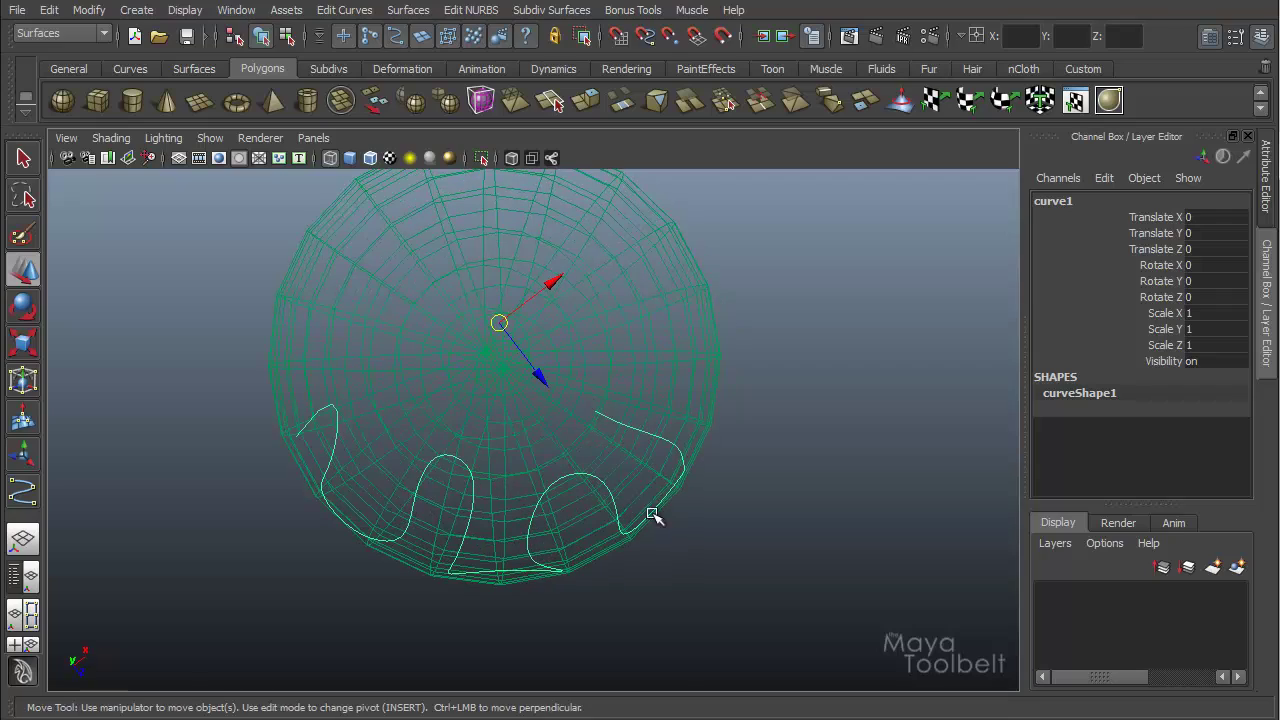
pyautogui.keyDown('alt'); pyautogui.moveTo(572, 568); pyautogui.dragTo(708, 409); pyautogui.keyUp('alt')
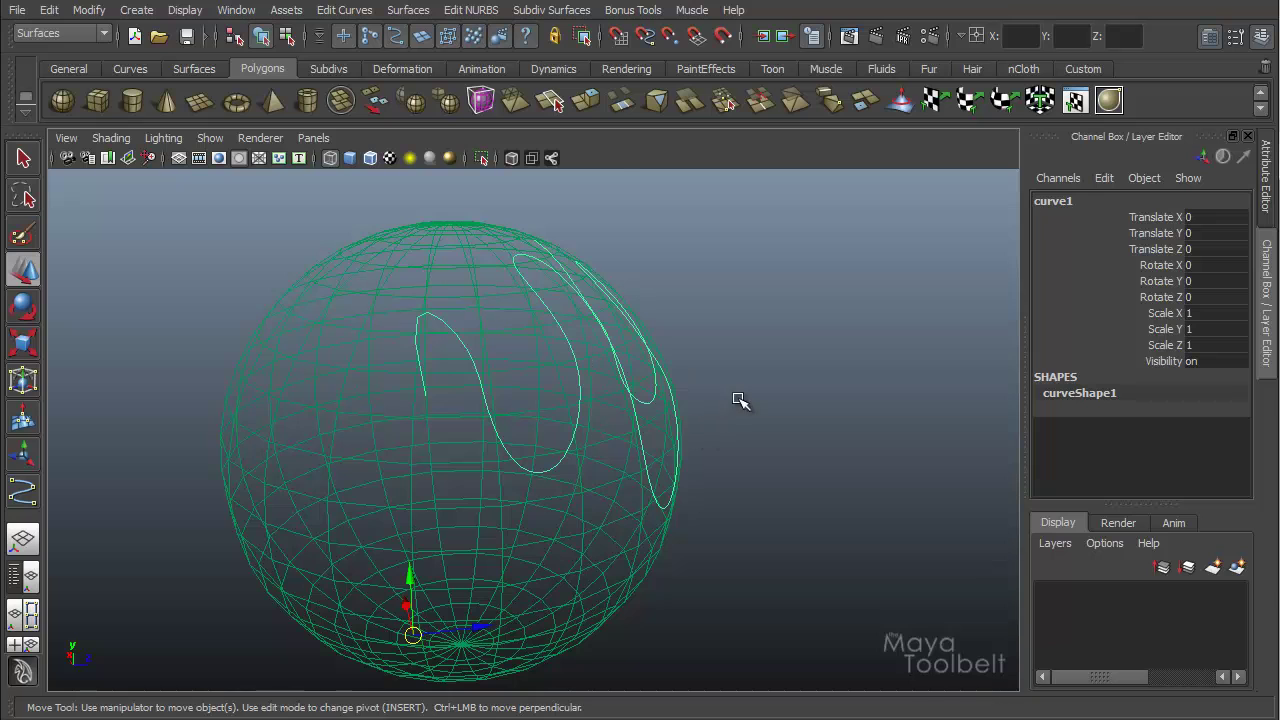
pyautogui.moveTo(740, 400)
pyautogui.keyDown('alt'); pyautogui.mouseDown()
pyautogui.moveTo(634, 429)
pyautogui.moveTo(620, 418)
pyautogui.moveTo(620, 445)
pyautogui.mouseUp(); pyautogui.keyUp('alt')
pyautogui.press('5')
# Step: Create a small polygon sphere on the live surface at about X -3.58, Y 9.35, Z 1.11 and activate the Move Tool
pyautogui.click(136, 10)
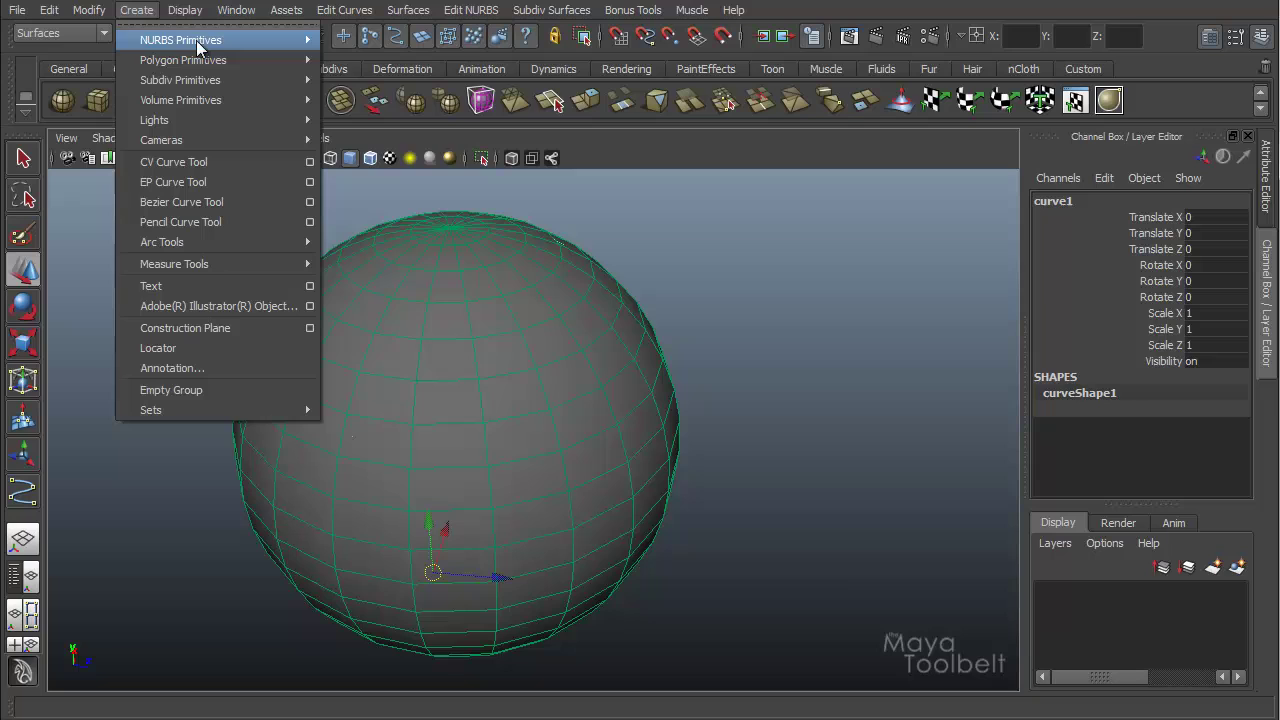
pyautogui.moveTo(225, 63)
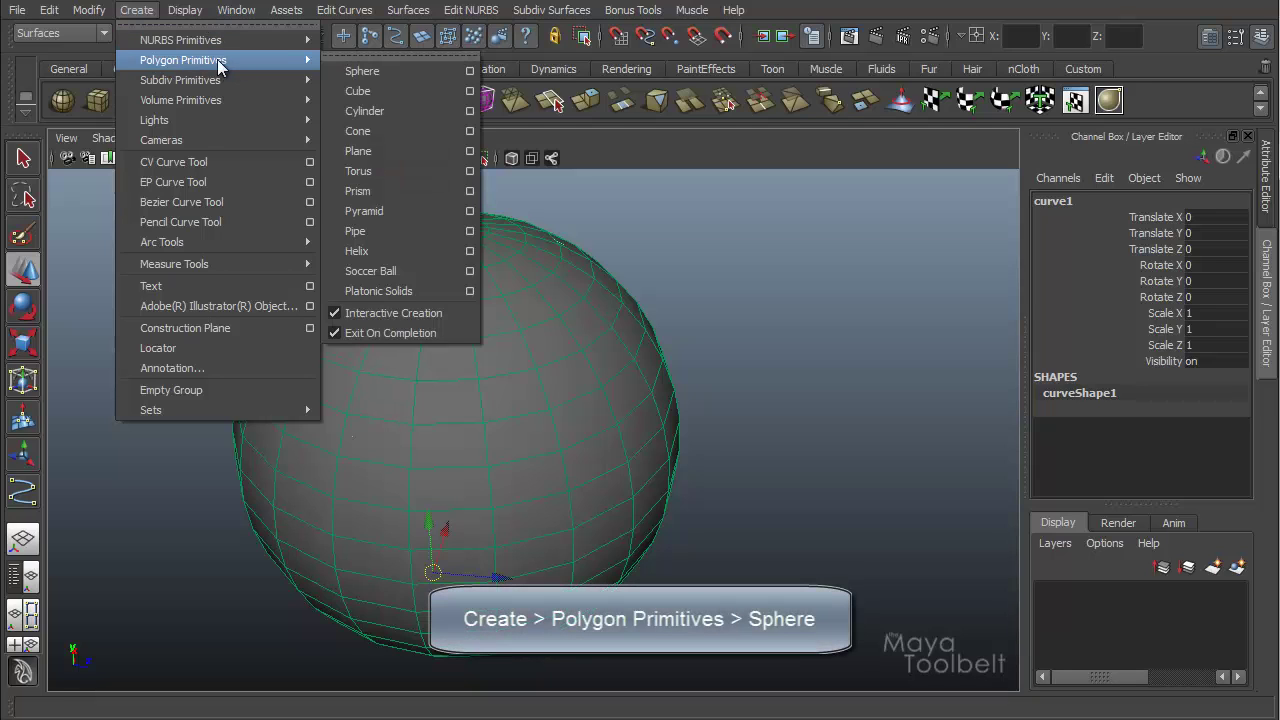
pyautogui.click(355, 72)
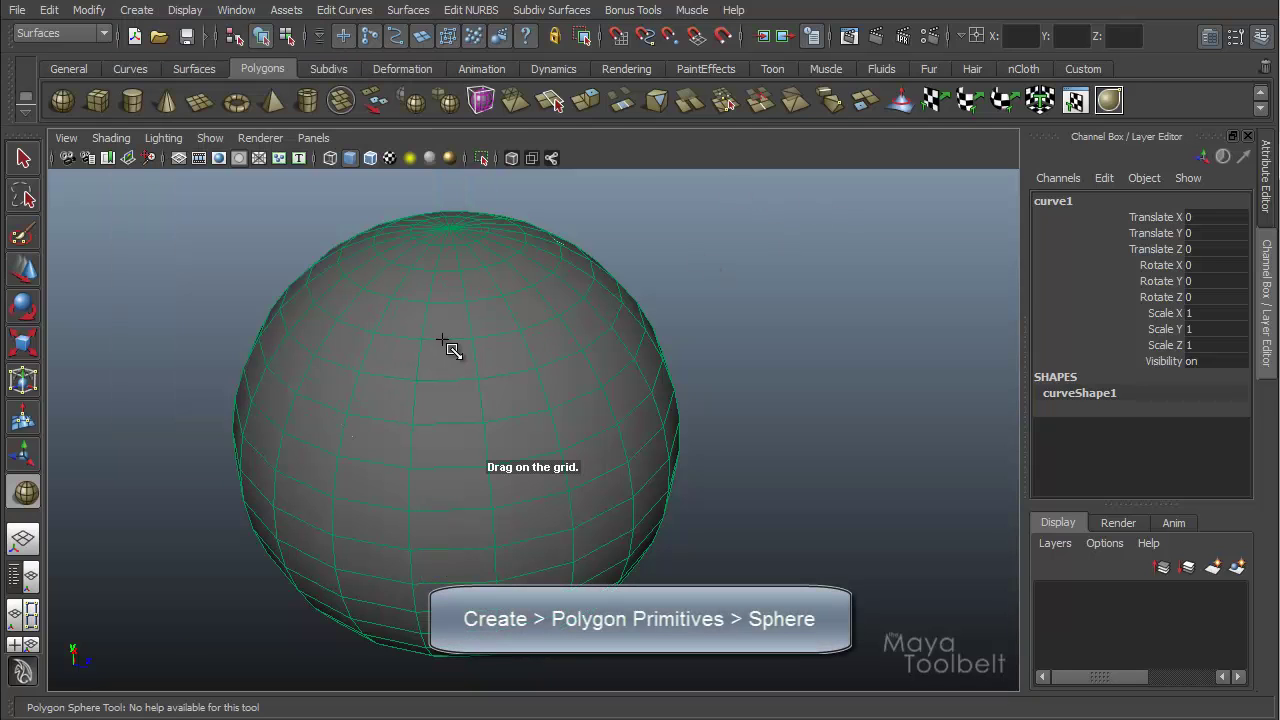
pyautogui.moveTo(422, 332); pyautogui.dragTo(449, 344)
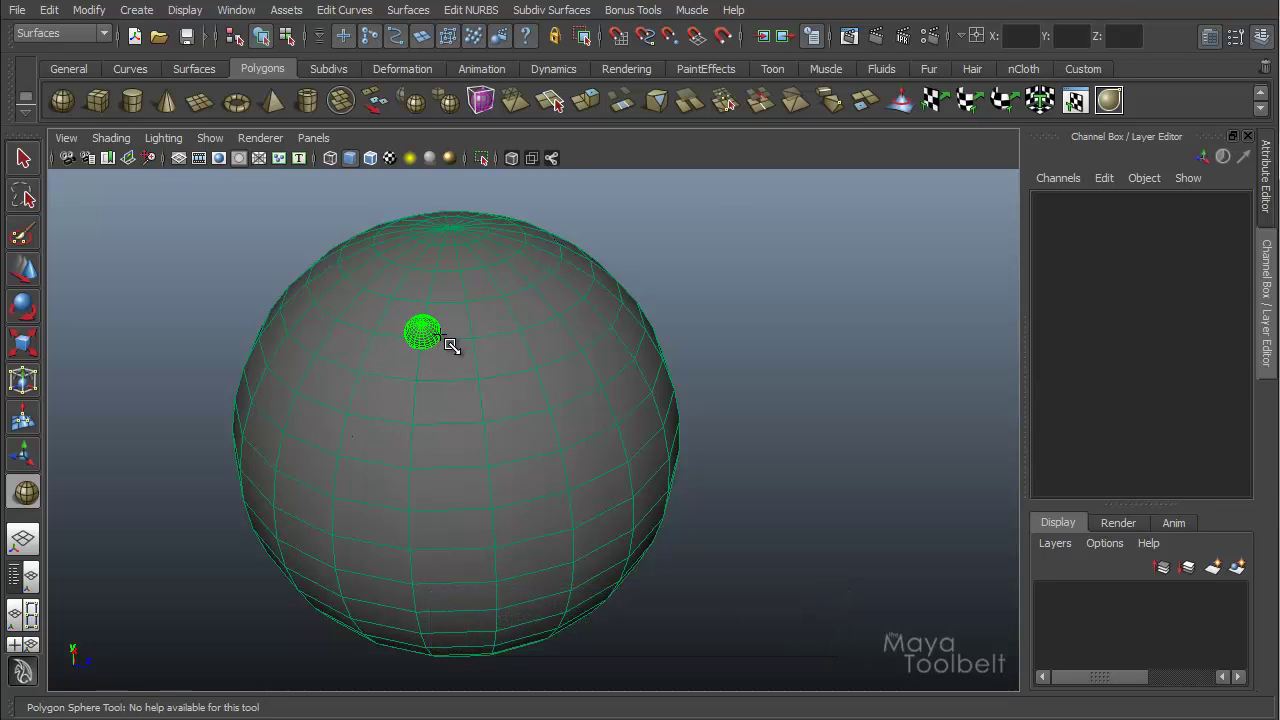
pyautogui.moveTo(580, 278)
pyautogui.mouseDown()
pyautogui.moveTo(586, 343)
pyautogui.moveTo(590, 292)
pyautogui.mouseUp()
pyautogui.keyDown('alt'); pyautogui.moveTo(649, 334); pyautogui.dragTo(609, 354); pyautogui.keyUp('alt')
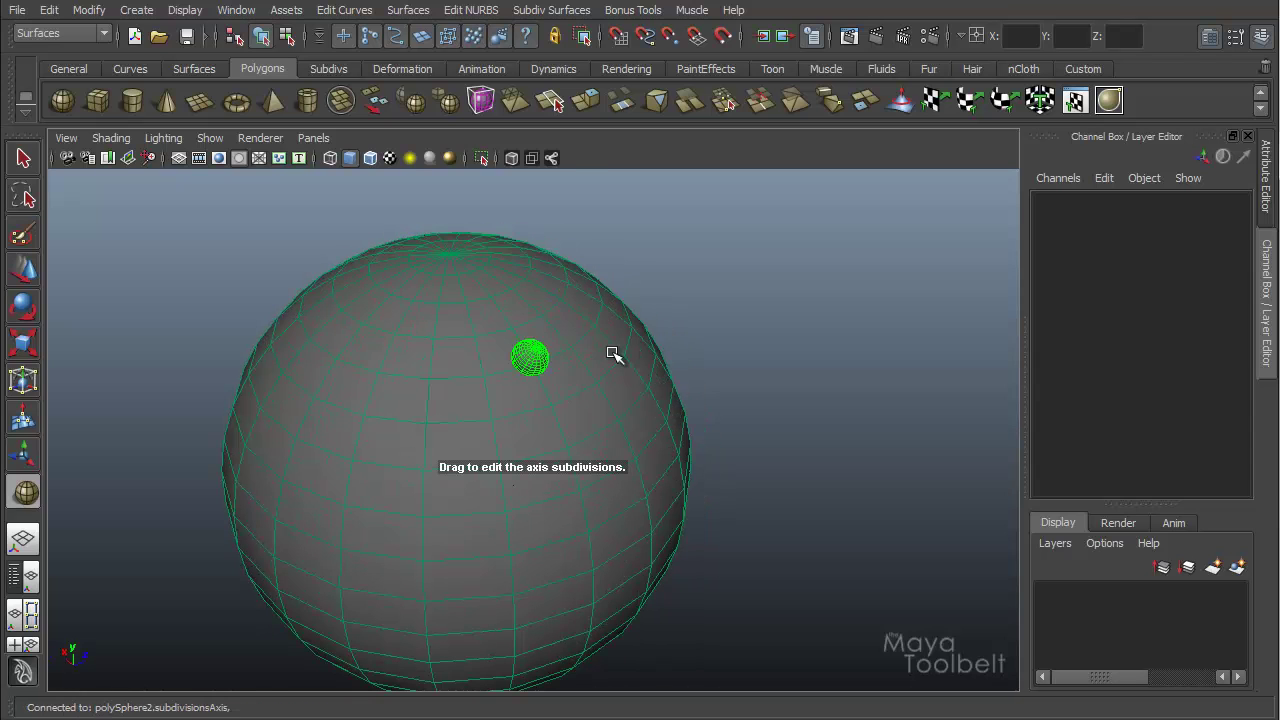
pyautogui.press('w')
# Step: Create a small NURBS sphere near the top pole of the live surface, at about X -0.57, Y 10.23, Z 1.43
pyautogui.keyDown('alt'); pyautogui.moveTo(394, 320); pyautogui.dragTo(394, 391, button='right'); pyautogui.keyUp('alt')
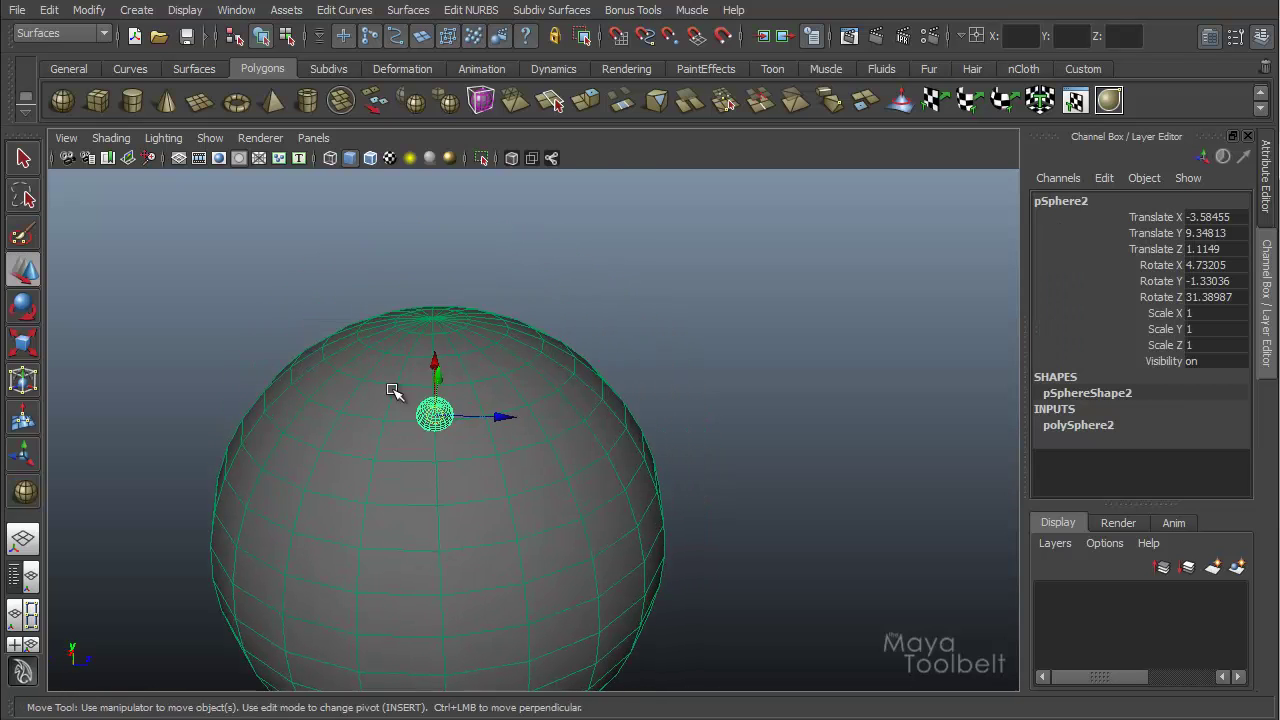
pyautogui.keyDown('alt'); pyautogui.moveTo(394, 391); pyautogui.dragTo(268, 315); pyautogui.keyUp('alt')
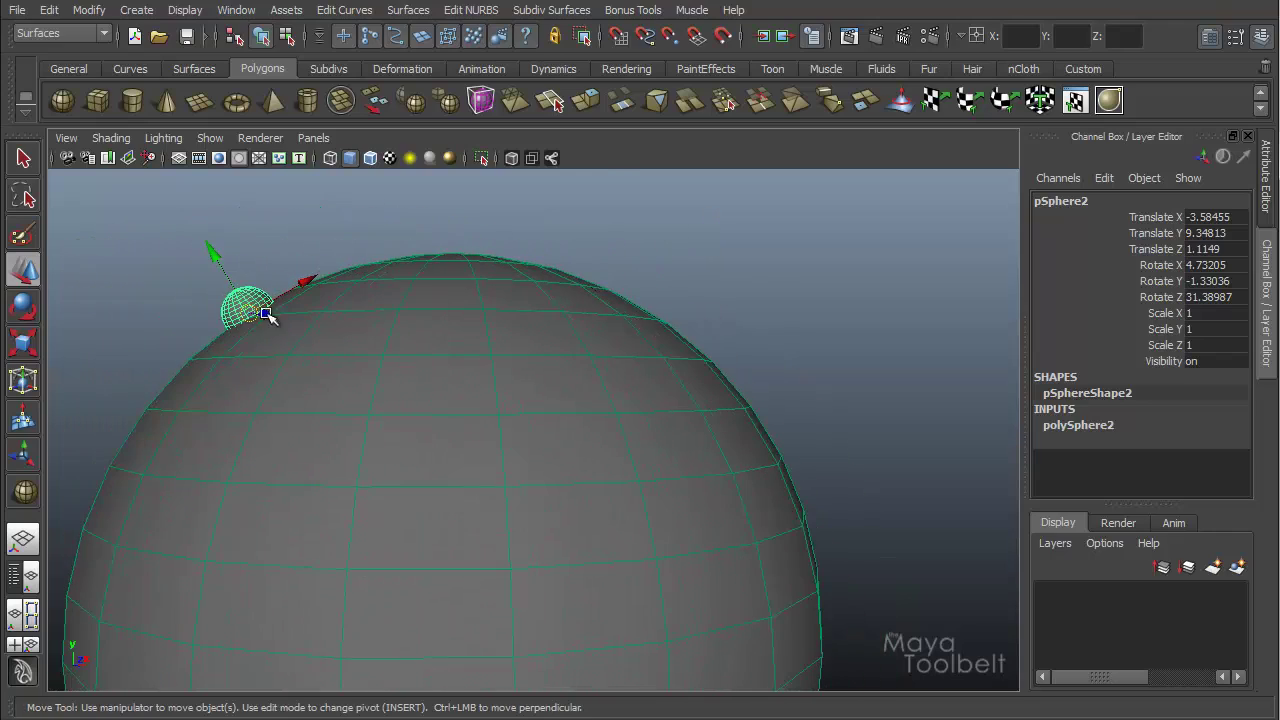
pyautogui.keyDown('alt'); pyautogui.moveTo(238, 293); pyautogui.dragTo(417, 347, button='right'); pyautogui.keyUp('alt')
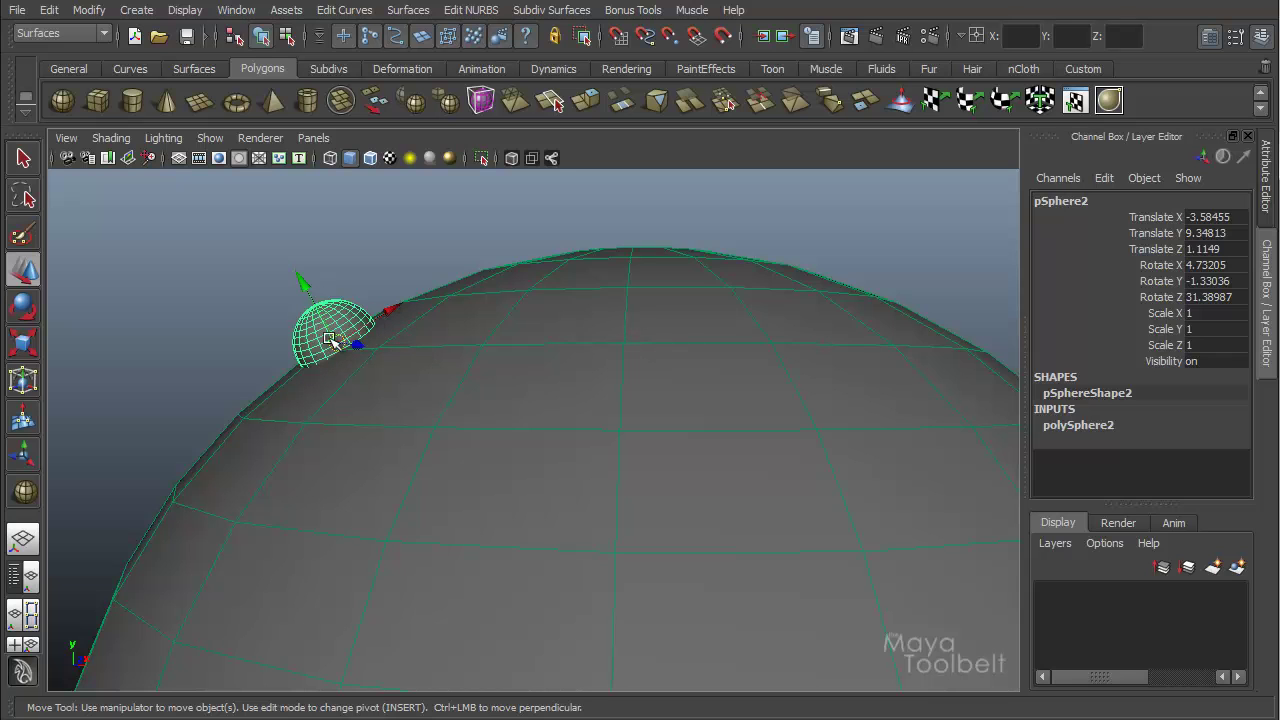
pyautogui.keyDown('alt'); pyautogui.moveTo(335, 383); pyautogui.dragTo(297, 325); pyautogui.keyUp('alt')
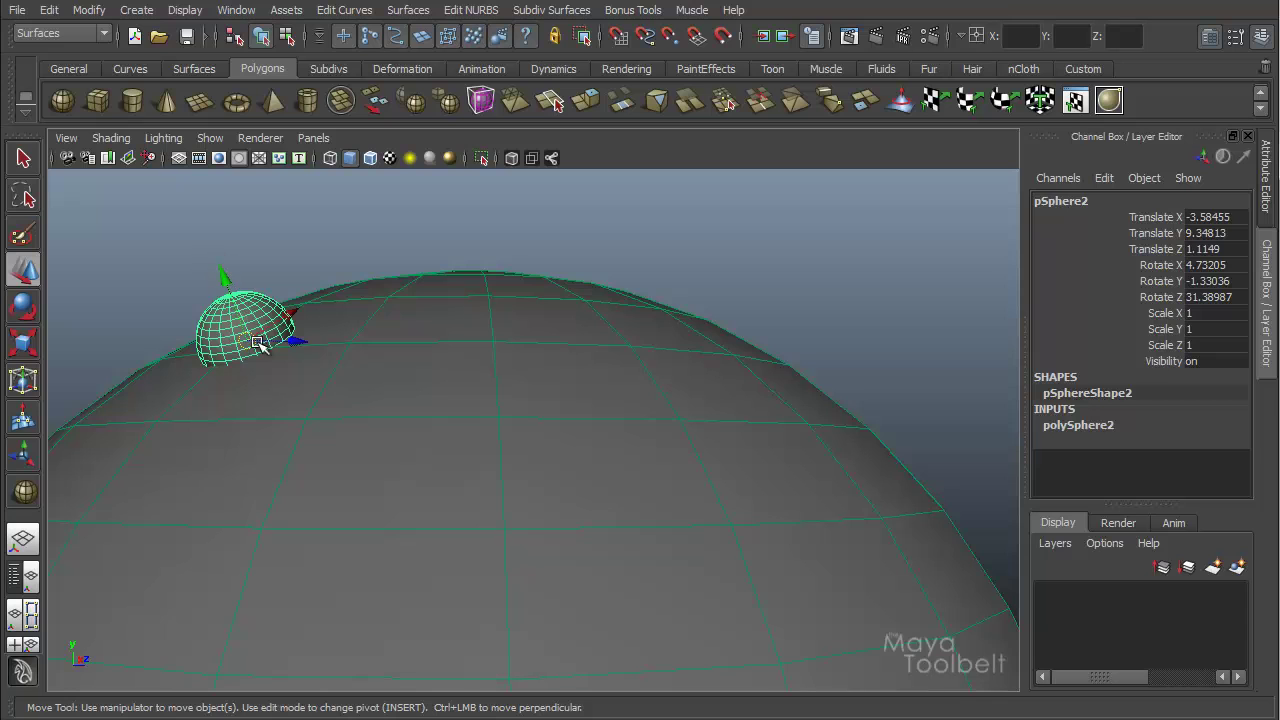
pyautogui.keyDown('alt'); pyautogui.moveTo(250, 289); pyautogui.dragTo(531, 354); pyautogui.keyUp('alt')
pyautogui.click(140, 12)
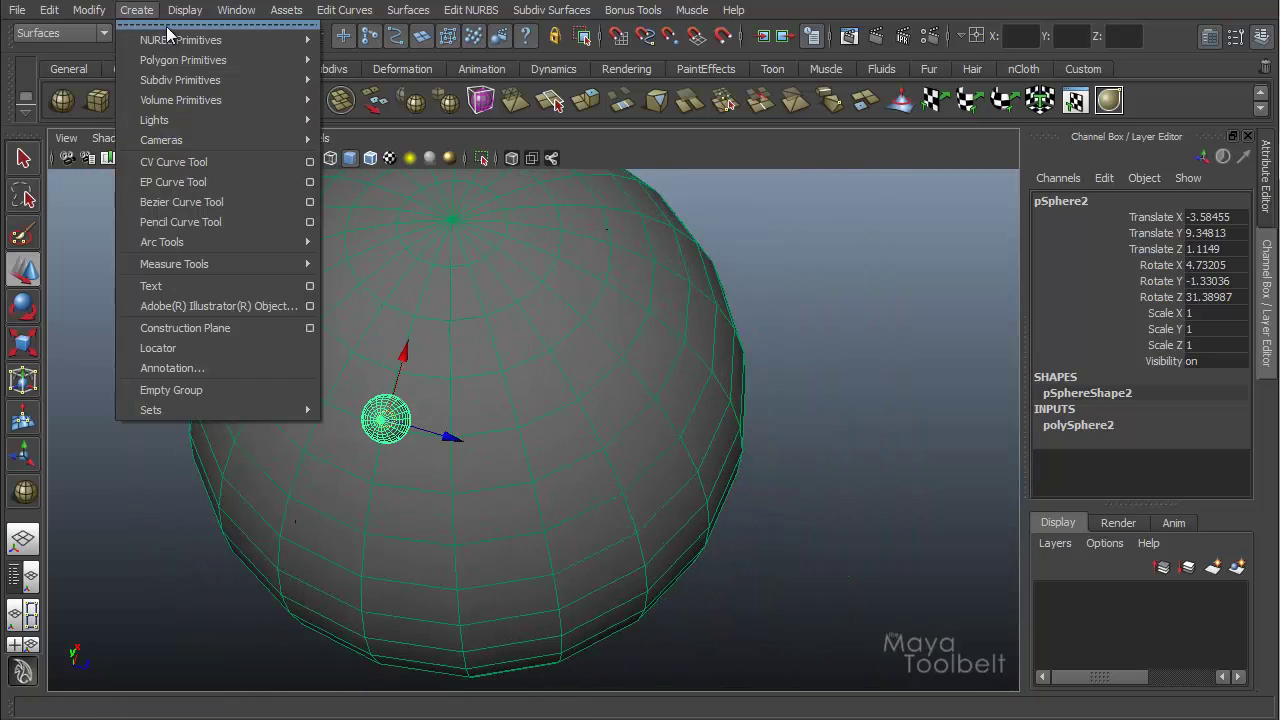
pyautogui.moveTo(230, 40)
pyautogui.click(340, 52)
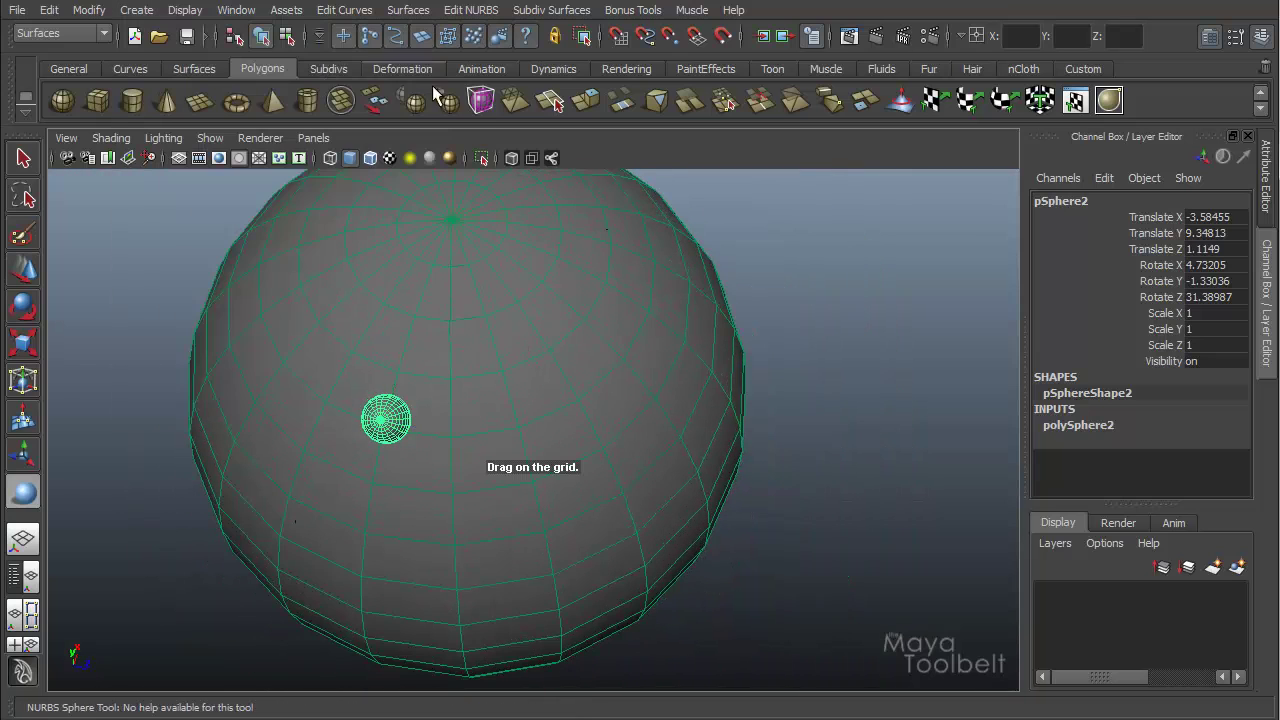
pyautogui.click(487, 213)
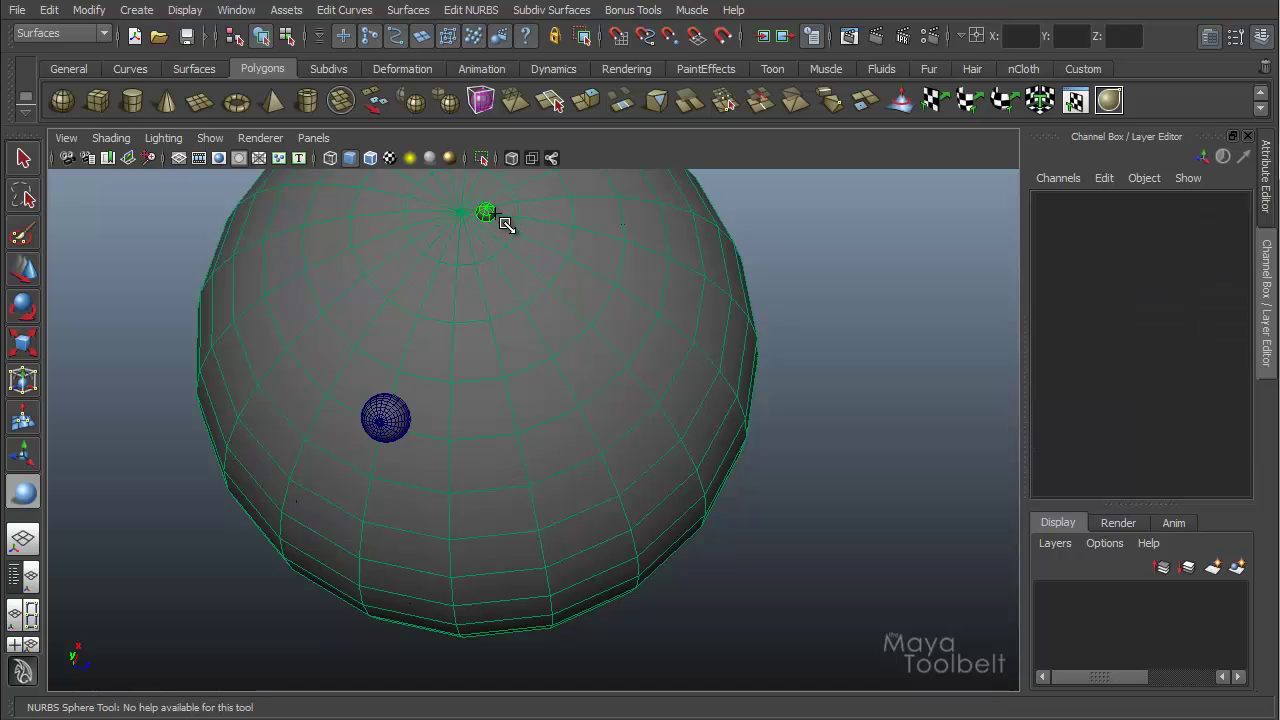
pyautogui.moveTo(505, 220); pyautogui.dragTo(507, 222)
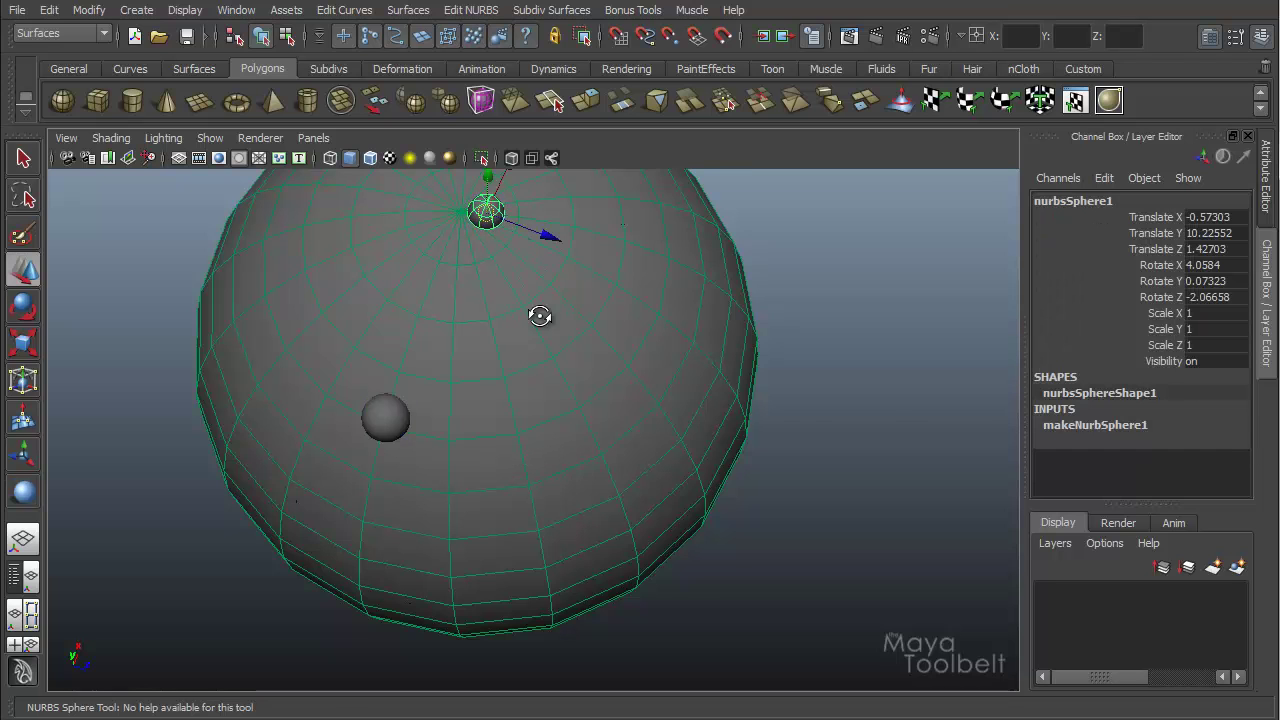
# Step: Try to move pSphere2 along its Z axis to about X -3.69, Y 9.71, Z -3.20
pyautogui.keyDown('alt'); pyautogui.moveTo(540, 316); pyautogui.dragTo(391, 240); pyautogui.keyUp('alt')
pyautogui.keyDown('alt'); pyautogui.moveTo(391, 240); pyautogui.dragTo(763, 466, button='right'); pyautogui.keyUp('alt')
pyautogui.keyDown('alt'); pyautogui.moveTo(763, 466); pyautogui.dragTo(646, 397); pyautogui.keyUp('alt')
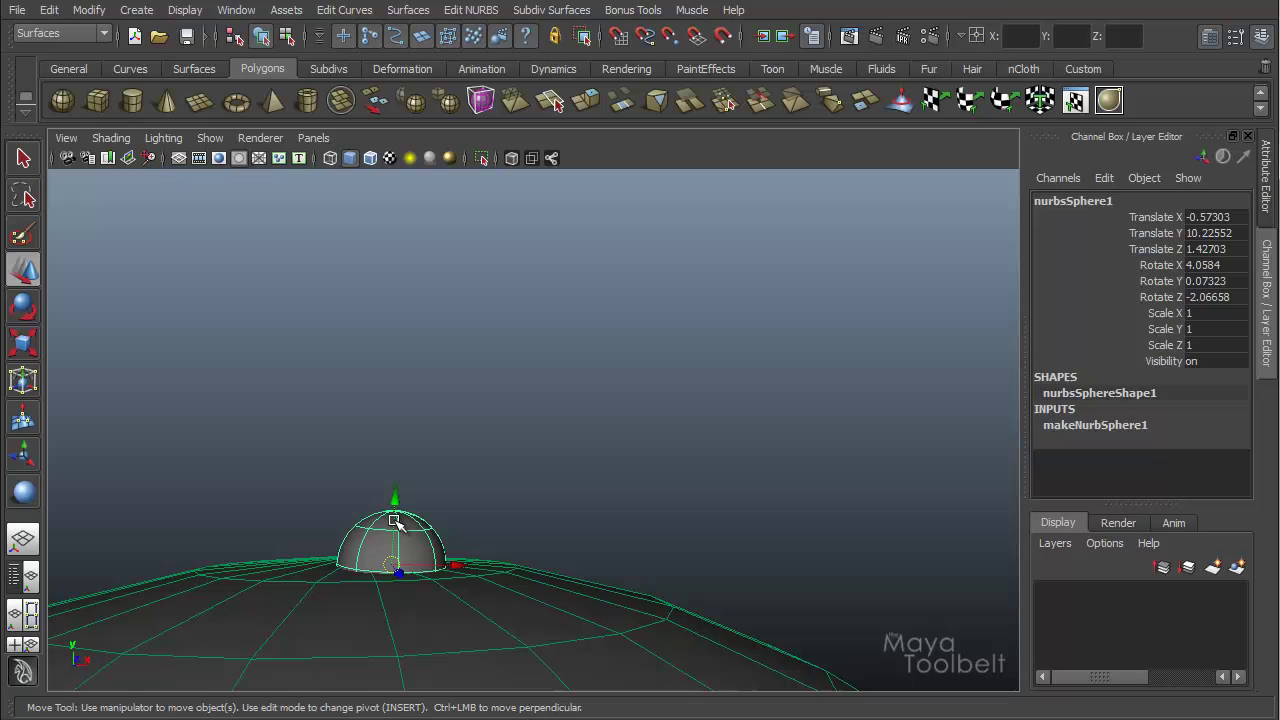
pyautogui.keyDown('alt'); pyautogui.moveTo(510, 435); pyautogui.dragTo(383, 510); pyautogui.keyUp('alt')
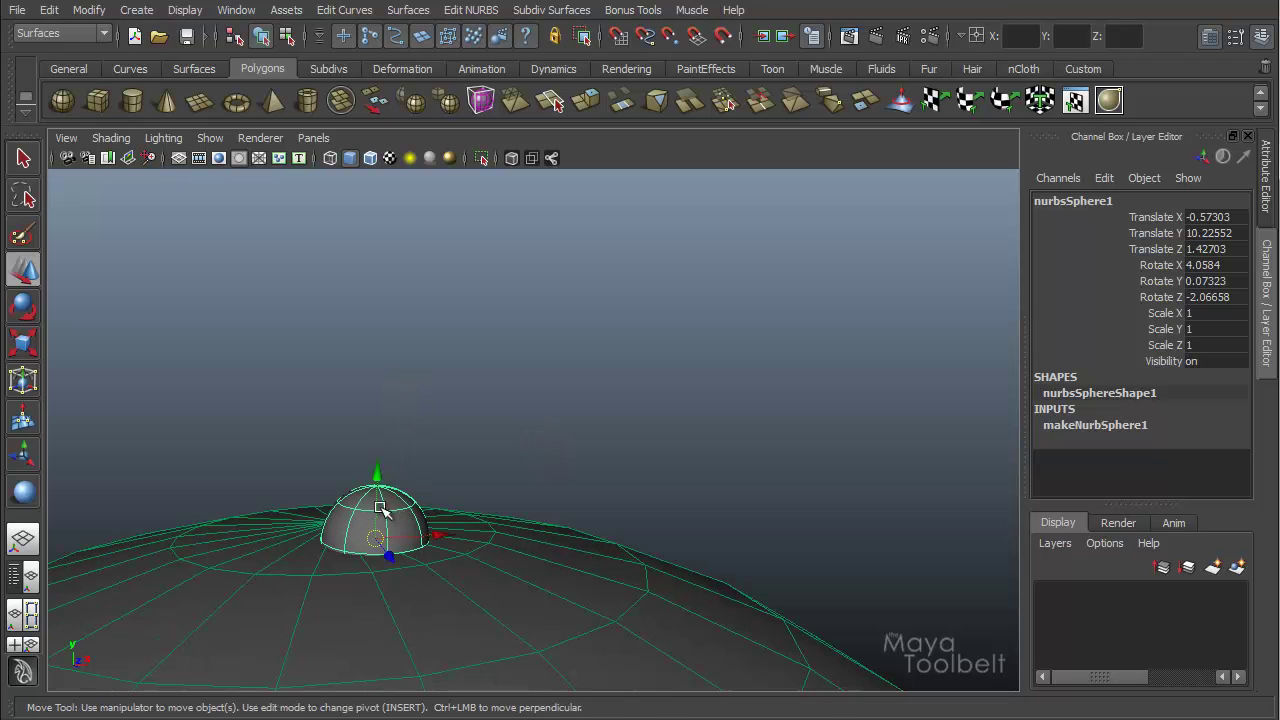
pyautogui.keyDown('alt'); pyautogui.moveTo(510, 479); pyautogui.dragTo(563, 469); pyautogui.keyUp('alt')
pyautogui.keyDown('alt'); pyautogui.moveTo(563, 469); pyautogui.dragTo(664, 337, button='right'); pyautogui.keyUp('alt')
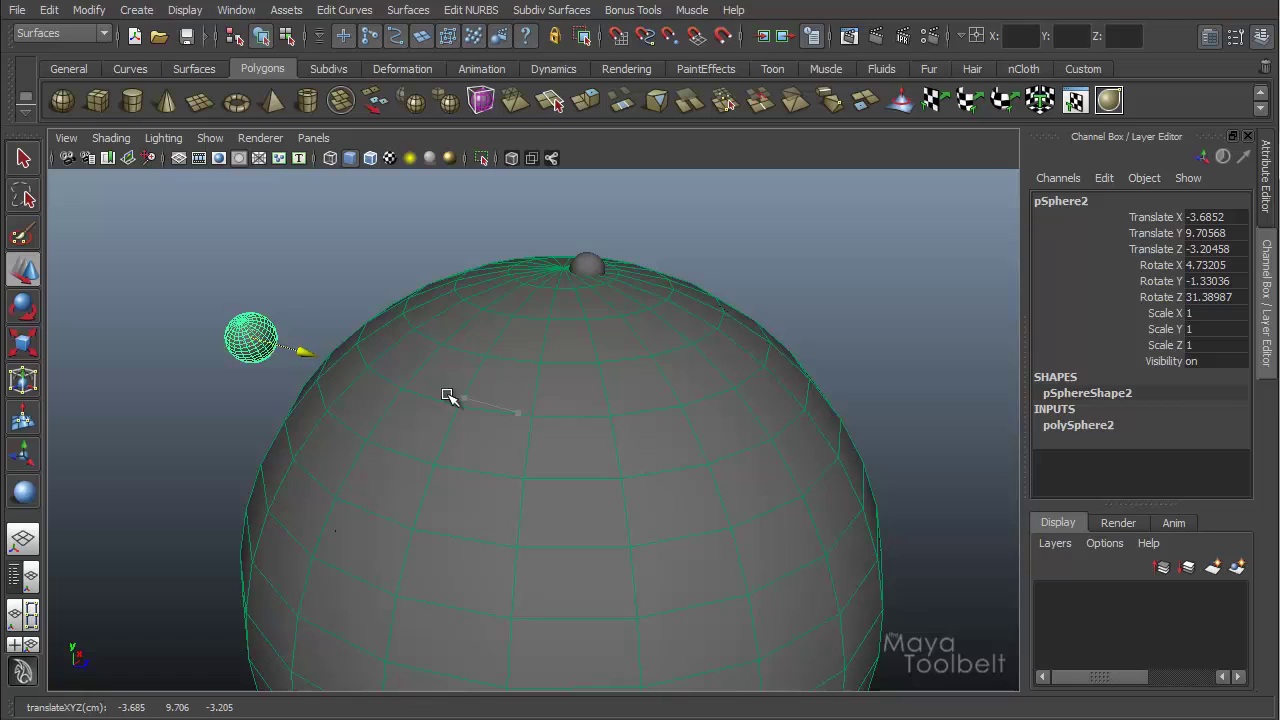
pyautogui.moveTo(449, 397); pyautogui.dragTo(343, 320)
pyautogui.moveTo(343, 320); pyautogui.dragTo(394, 360, button='middle')
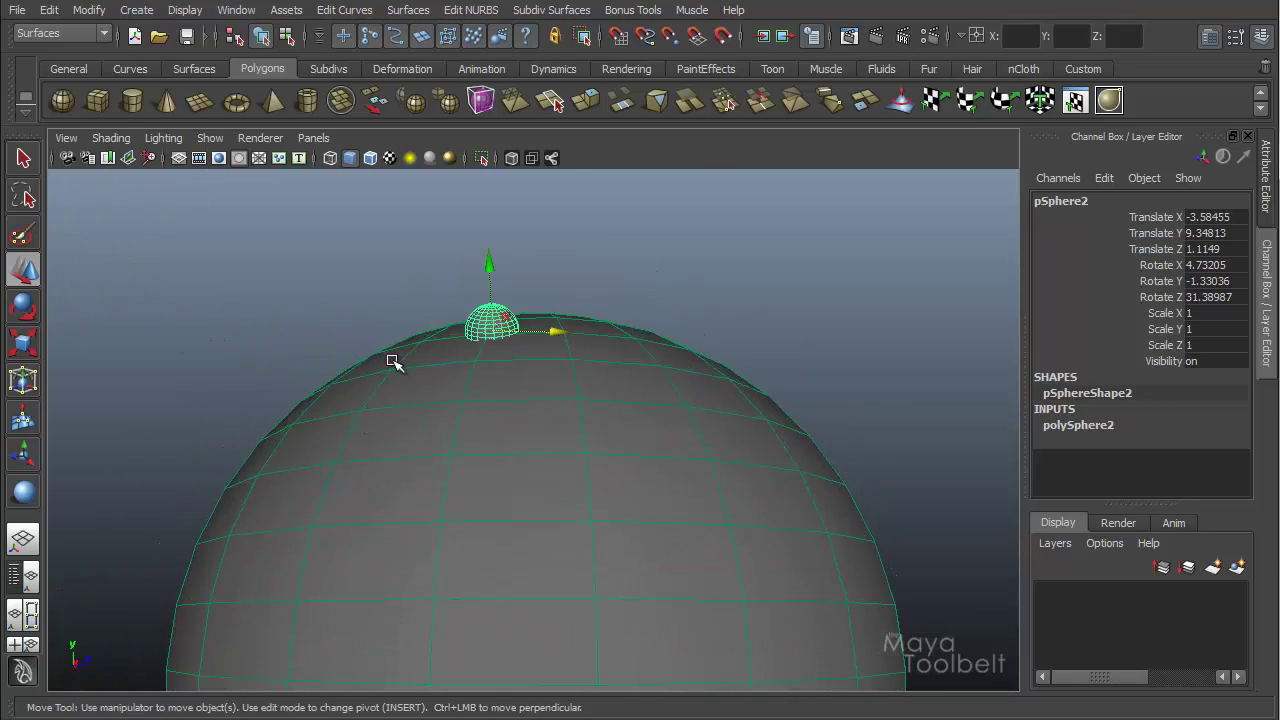
# Step: Move pSphere2 freely across the live surface and down its side to about X -5.18, Y 5.13, Z -1.24
pyautogui.keyDown('alt'); pyautogui.moveTo(394, 360); pyautogui.dragTo(434, 351); pyautogui.keyUp('alt')
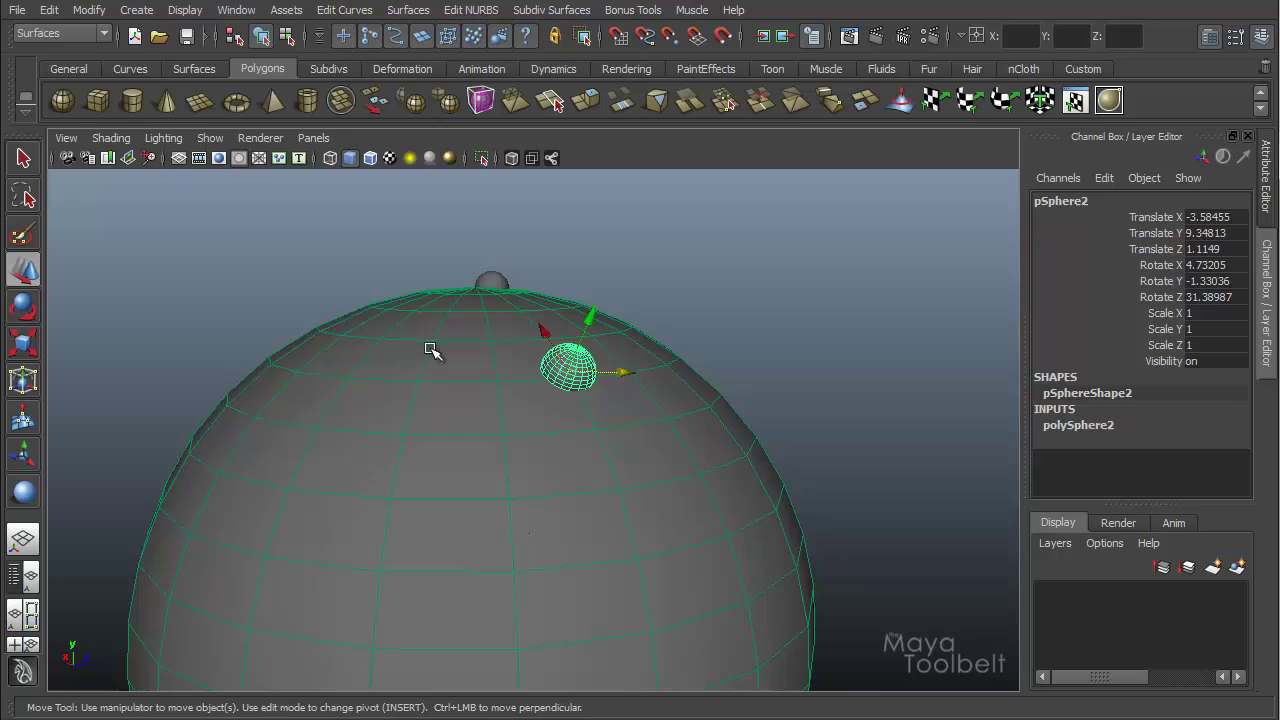
pyautogui.keyDown('alt'); pyautogui.moveTo(434, 351); pyautogui.dragTo(513, 400, button='right'); pyautogui.keyUp('alt')
pyautogui.press('4')
pyautogui.moveTo(513, 400)
pyautogui.keyDown('alt'); pyautogui.mouseDown()
pyautogui.moveTo(560, 420)
pyautogui.moveTo(549, 449)
pyautogui.moveTo(600, 389)
pyautogui.moveTo(549, 368)
pyautogui.moveTo(345, 365)
pyautogui.moveTo(243, 316)
pyautogui.moveTo(190, 242)
pyautogui.moveTo(195, 262)
pyautogui.moveTo(346, 374)
pyautogui.moveTo(537, 372)
pyautogui.moveTo(730, 325)
pyautogui.moveTo(780, 270)
pyautogui.moveTo(800, 210)
pyautogui.moveTo(837, 331)
pyautogui.moveTo(848, 480)
pyautogui.moveTo(677, 591)
pyautogui.moveTo(263, 543)
pyautogui.moveTo(177, 394)
pyautogui.moveTo(160, 305)
pyautogui.moveTo(258, 182)
pyautogui.moveTo(245, 305)
pyautogui.mouseUp(); pyautogui.keyUp('alt')
pyautogui.press('5')
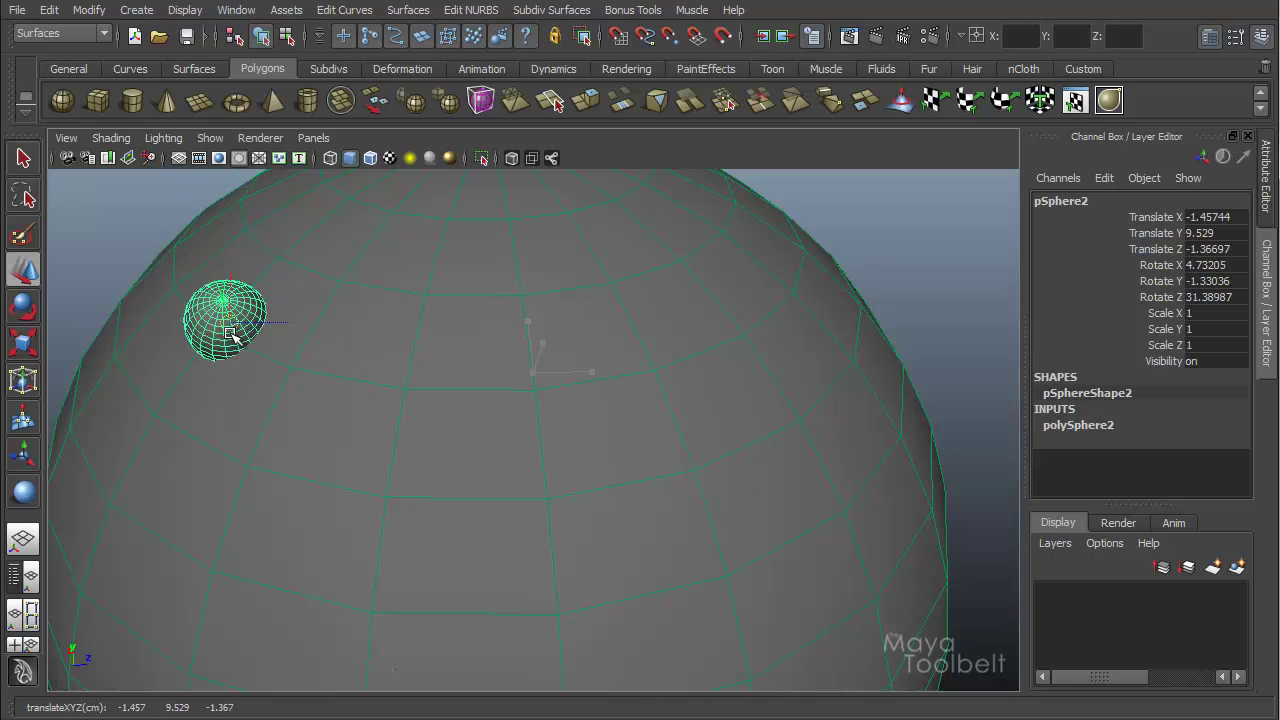
pyautogui.keyDown('alt'); pyautogui.moveTo(570, 387); pyautogui.dragTo(414, 409); pyautogui.keyUp('alt')
pyautogui.moveTo(371, 459); pyautogui.dragTo(466, 408)
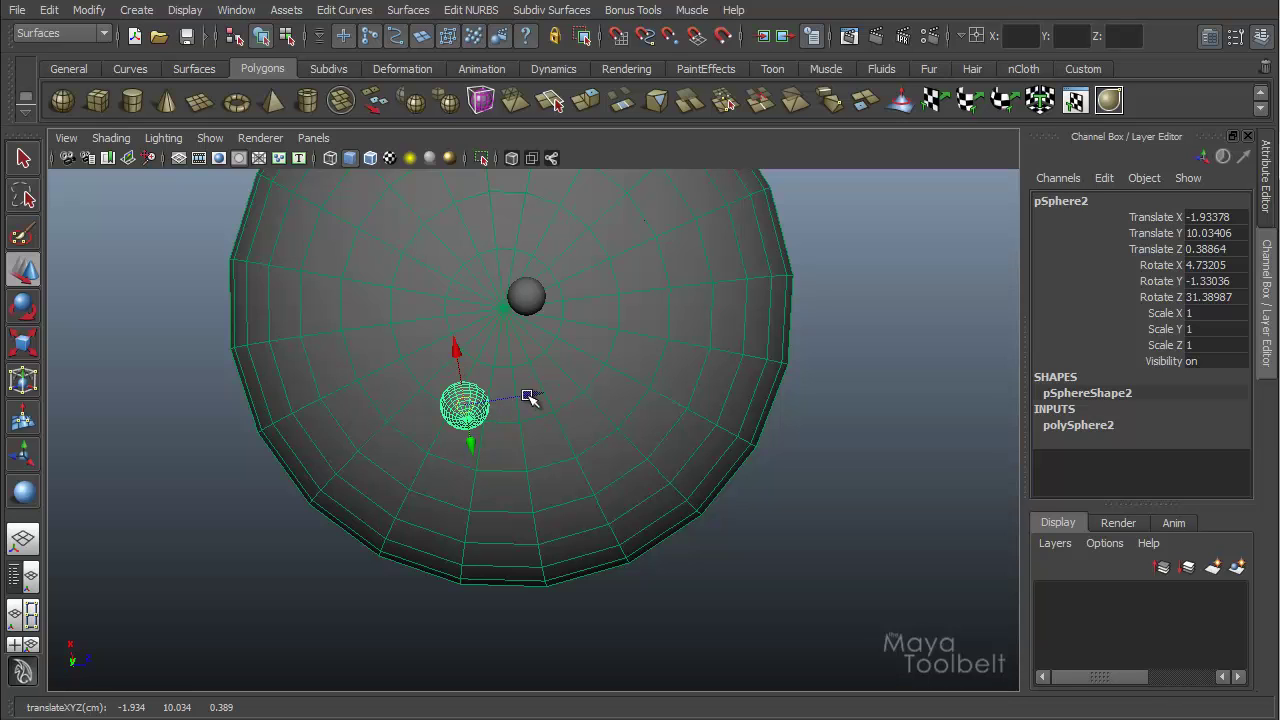
pyautogui.moveTo(529, 397); pyautogui.dragTo(468, 402)
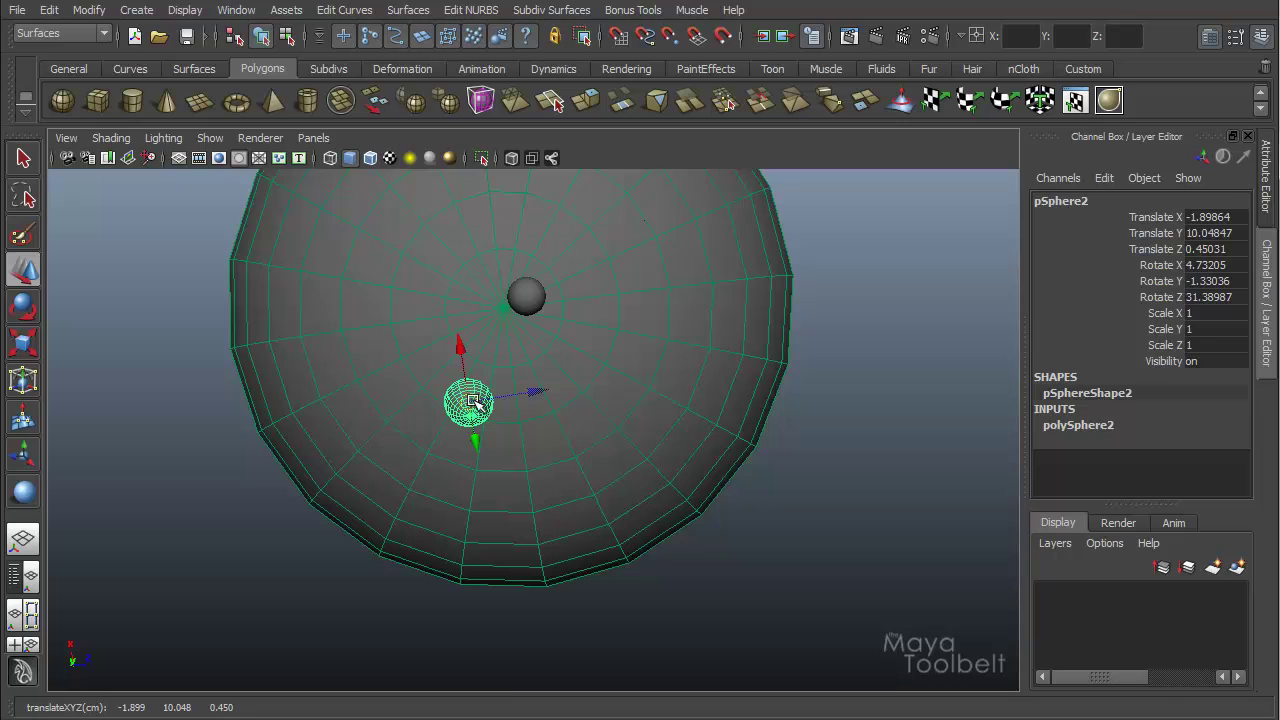
pyautogui.moveTo(477, 397); pyautogui.dragTo(300, 588)
pyautogui.scroll(2, 514, 480)
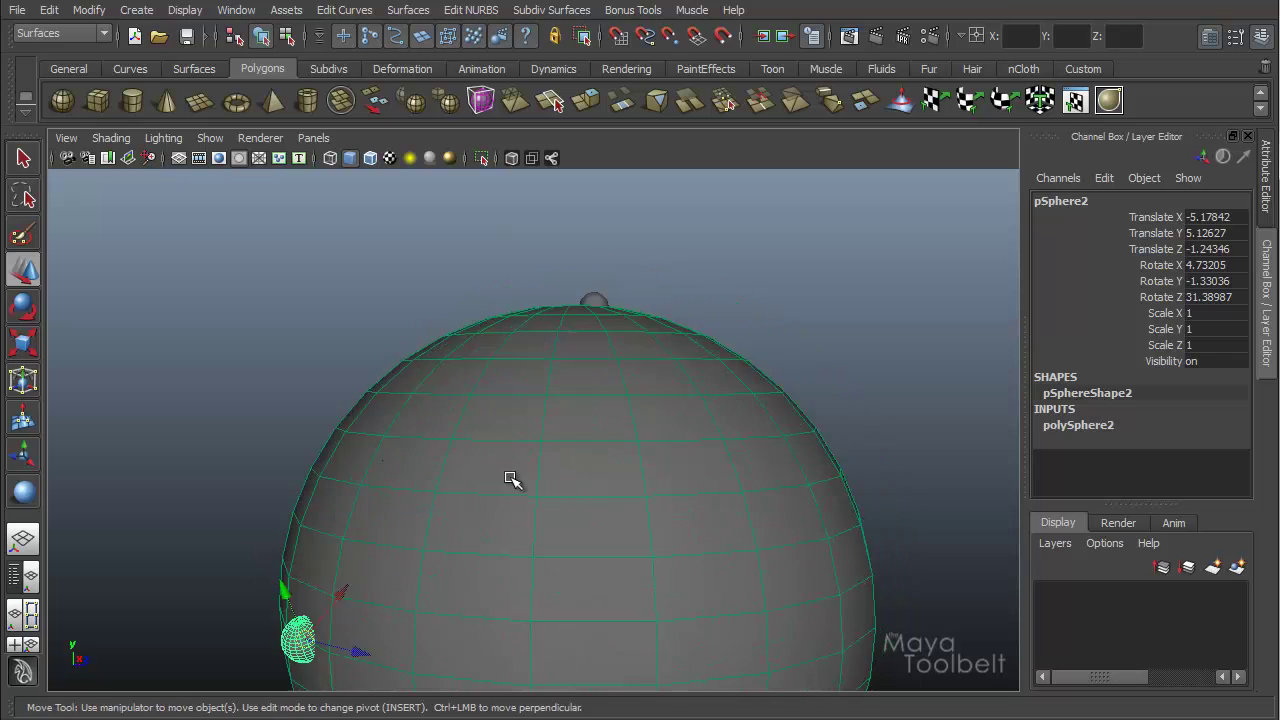
# Step: Move pSphere2 freely down the live surface to its underside, at about X -3.57, Y 0.92, Z 0.86
pyautogui.keyDown('alt'); pyautogui.moveTo(514, 480); pyautogui.dragTo(651, 240, button='middle'); pyautogui.keyUp('alt')
pyautogui.keyDown('alt'); pyautogui.moveTo(651, 240); pyautogui.dragTo(666, 314, button='right'); pyautogui.keyUp('alt')
pyautogui.keyDown('alt'); pyautogui.moveTo(666, 314); pyautogui.dragTo(520, 328); pyautogui.keyUp('alt')
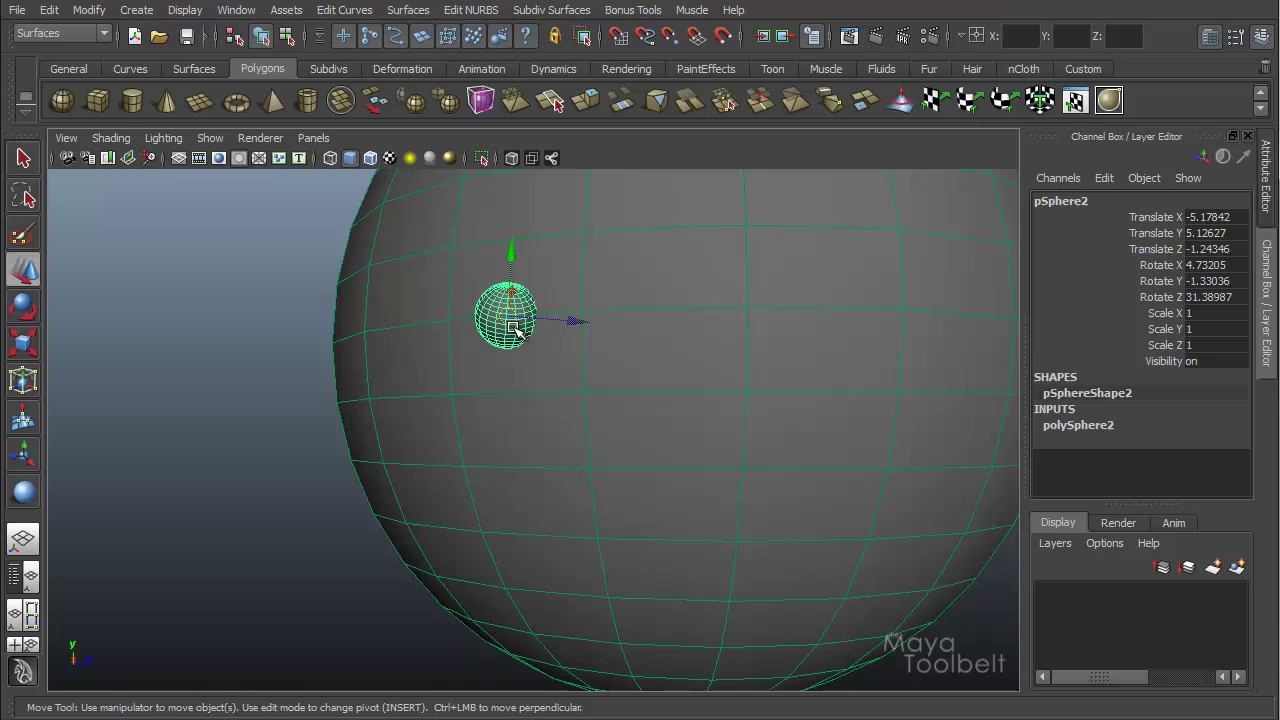
pyautogui.moveTo(521, 282); pyautogui.dragTo(640, 662)
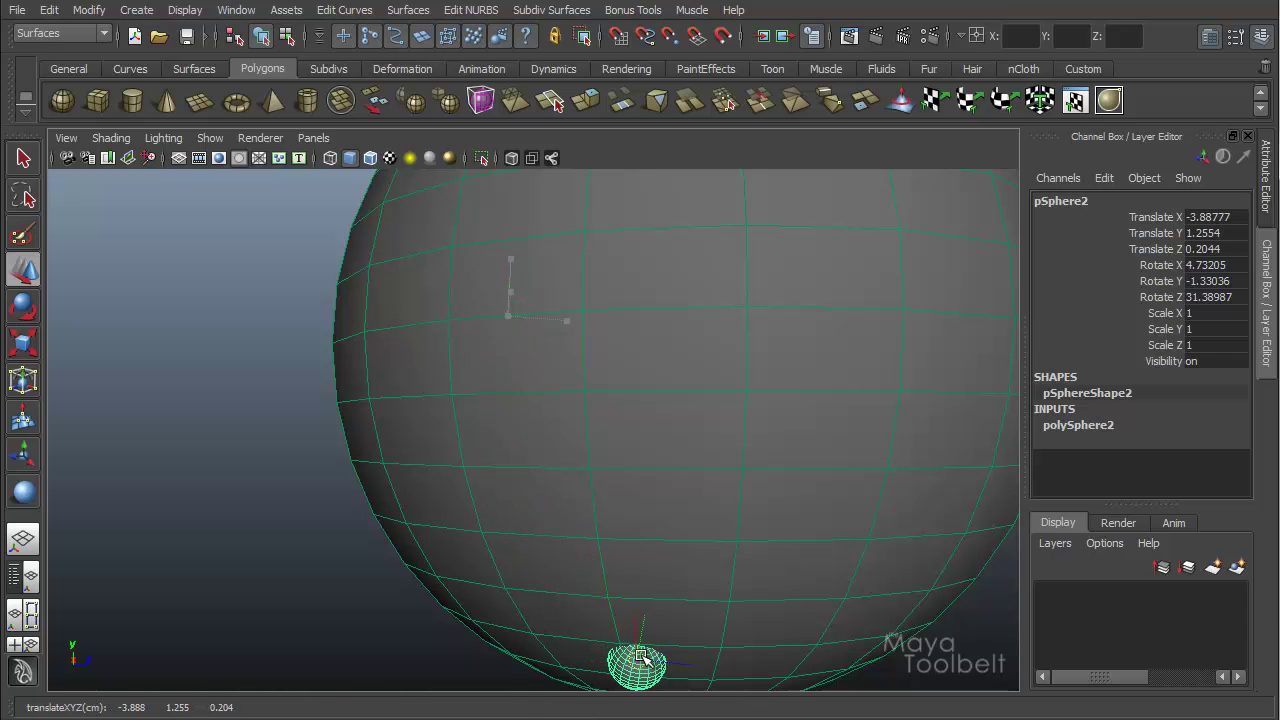
pyautogui.keyDown('alt'); pyautogui.moveTo(740, 436); pyautogui.dragTo(740, 426, button='middle'); pyautogui.keyUp('alt')
pyautogui.keyDown('alt'); pyautogui.moveTo(740, 426); pyautogui.dragTo(579, 252); pyautogui.keyUp('alt')
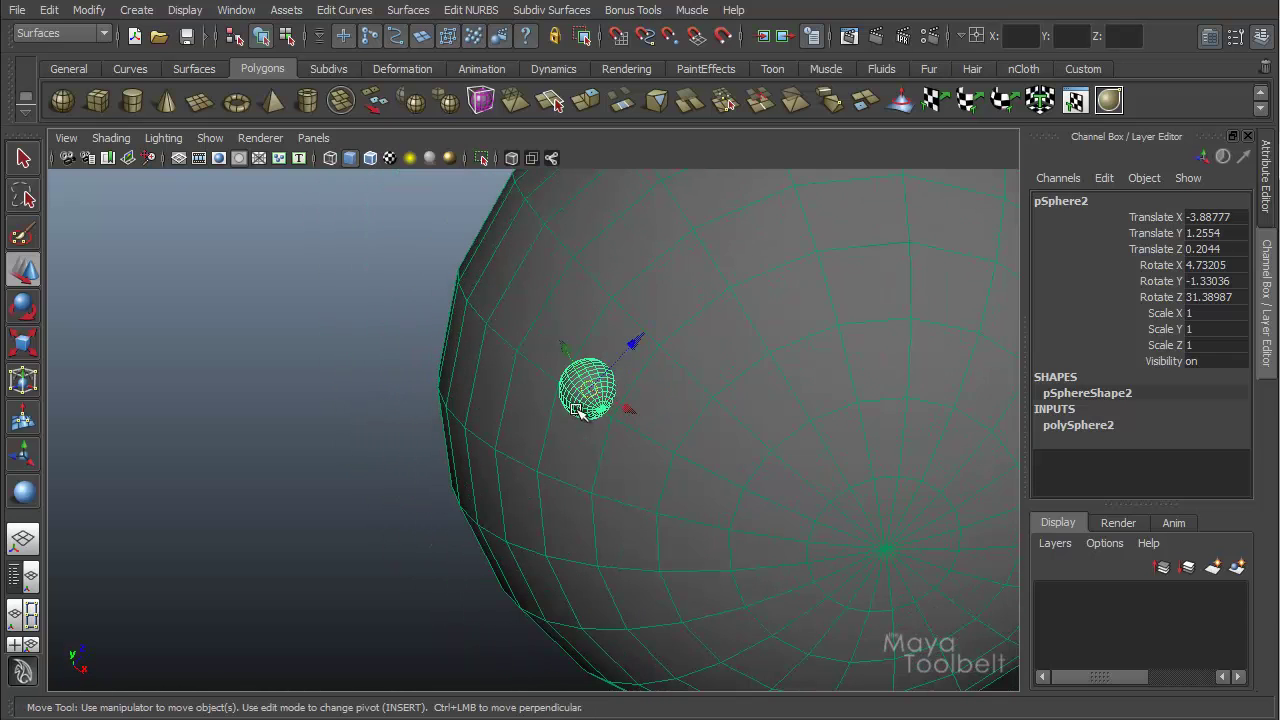
pyautogui.moveTo(585, 390); pyautogui.dragTo(645, 384)
pyautogui.keyDown('alt'); pyautogui.moveTo(645, 384); pyautogui.dragTo(614, 343); pyautogui.keyUp('alt')
pyautogui.moveTo(614, 343)
pyautogui.keyDown('alt'); pyautogui.mouseDown(button='right')
pyautogui.moveTo(660, 326)
pyautogui.moveTo(634, 354)
pyautogui.mouseUp(button='right'); pyautogui.keyUp('alt')
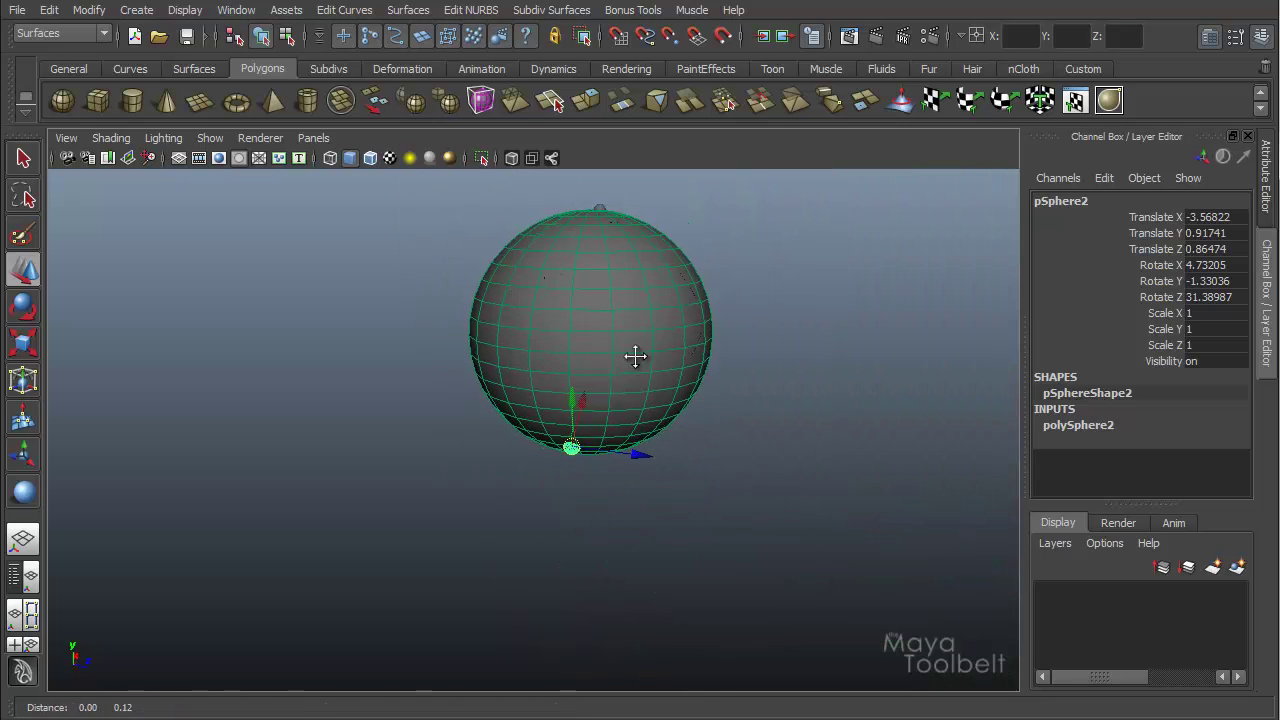
# Step: Clear the selection and revert the large live sphere to a normal object with Make Not Live
pyautogui.keyDown('alt'); pyautogui.moveTo(634, 354); pyautogui.dragTo(472, 378); pyautogui.keyUp('alt')
pyautogui.keyDown('alt'); pyautogui.moveTo(472, 378); pyautogui.dragTo(758, 397, button='right'); pyautogui.keyUp('alt')
pyautogui.keyDown('alt'); pyautogui.moveTo(711, 457); pyautogui.dragTo(728, 392); pyautogui.keyUp('alt')
pyautogui.click(728, 392)
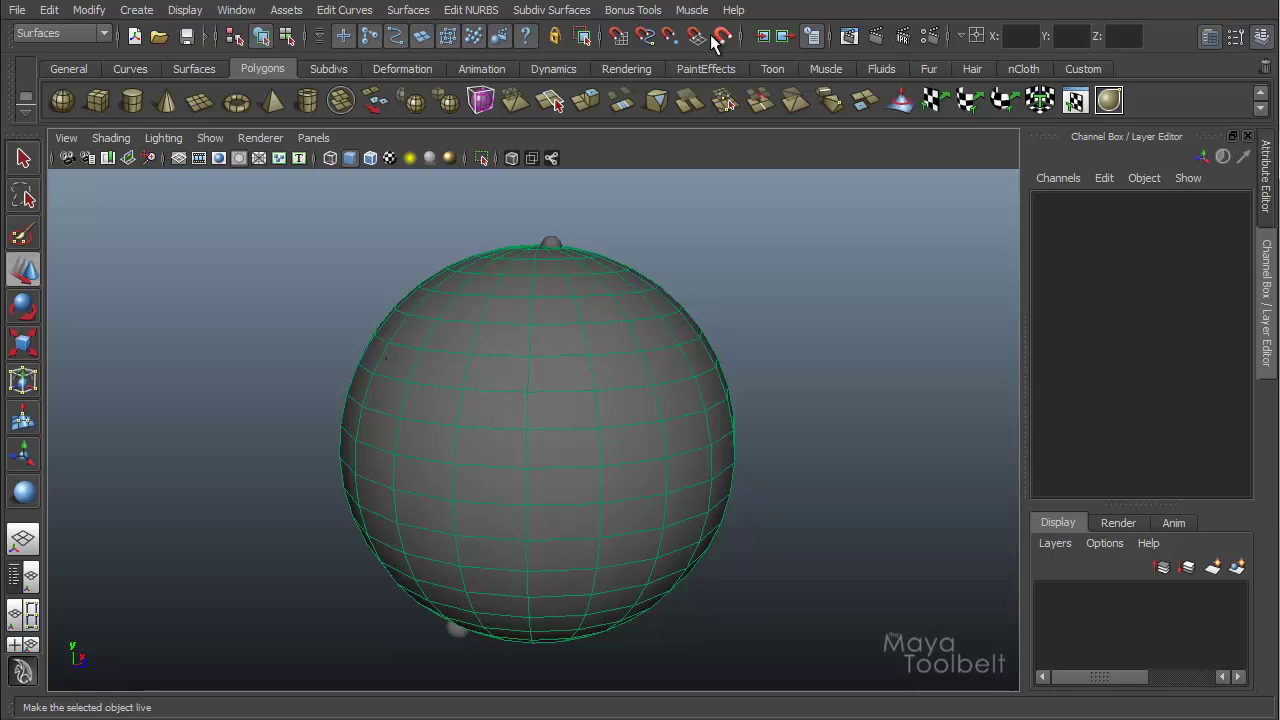
pyautogui.click(89, 10)
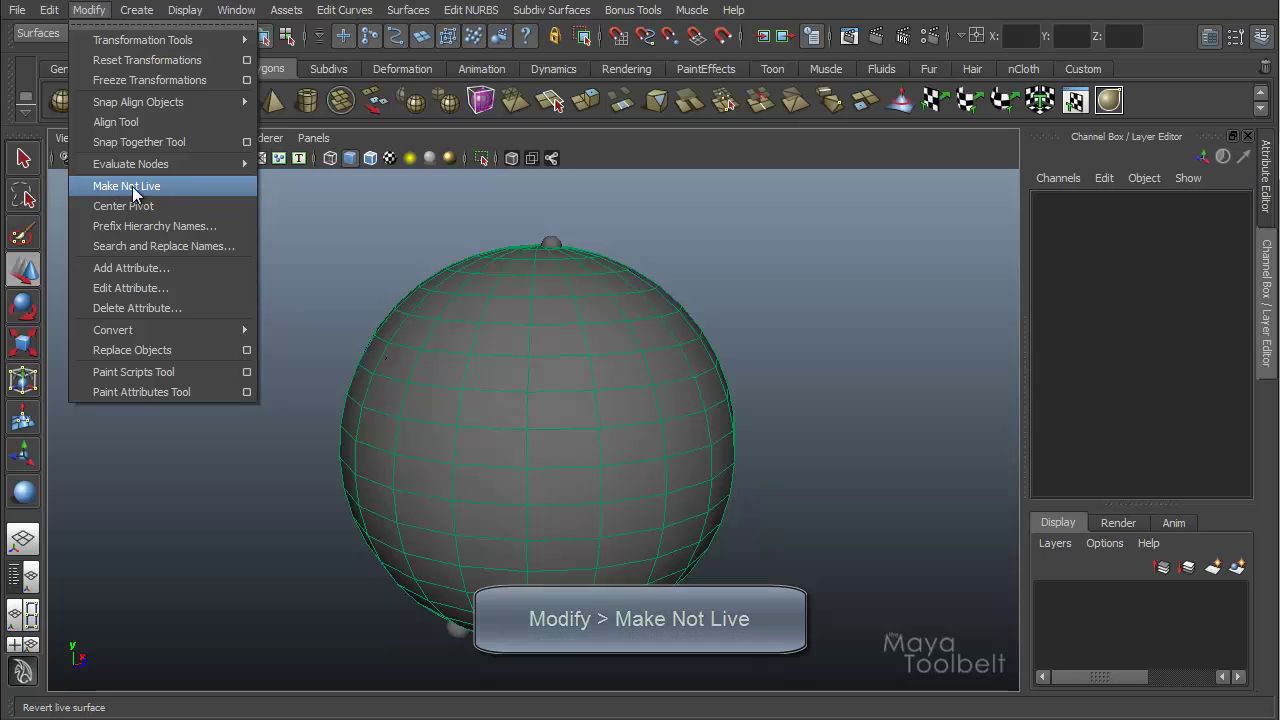
pyautogui.click(159, 186)
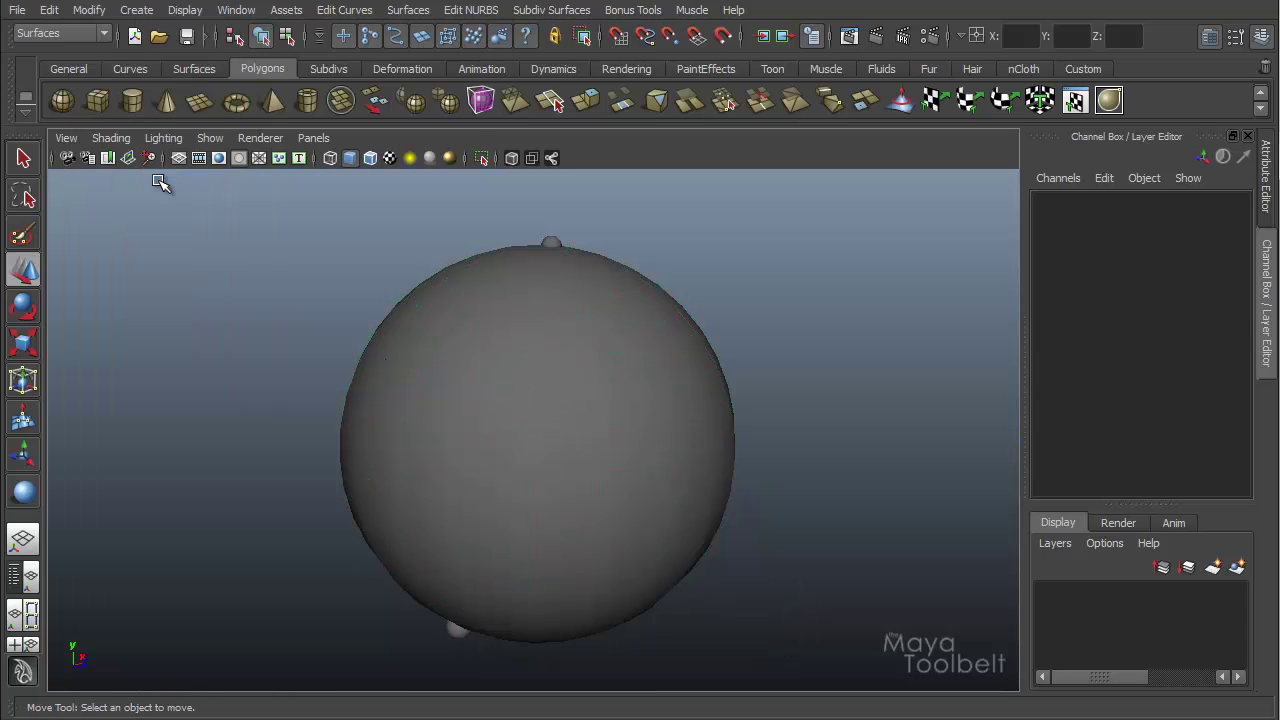
# Step: Make the small NURBS sphere near the large sphere's top pole the live object
pyautogui.click(571, 343)
pyautogui.moveTo(756, 365)
pyautogui.keyDown('alt'); pyautogui.mouseDown()
pyautogui.moveTo(748, 438)
pyautogui.moveTo(640, 346)
pyautogui.moveTo(743, 363)
pyautogui.mouseUp(); pyautogui.keyUp('alt')
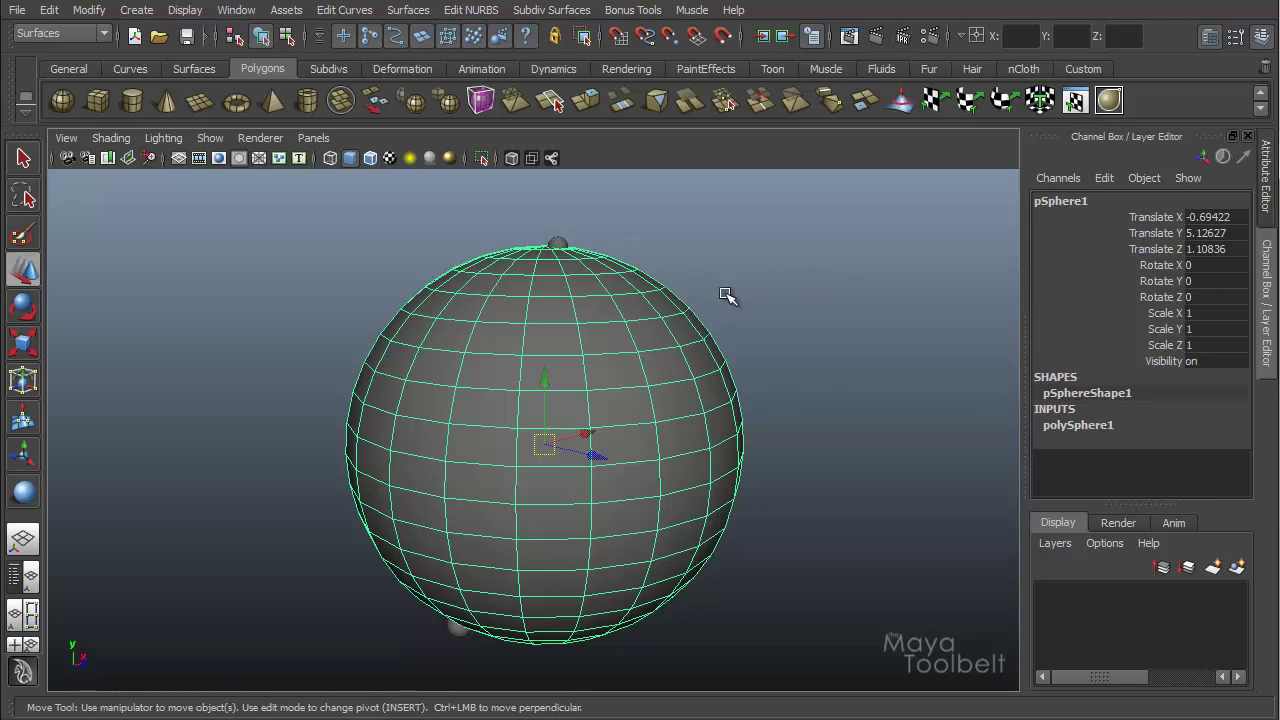
pyautogui.keyDown('alt'); pyautogui.moveTo(535, 328); pyautogui.dragTo(437, 380); pyautogui.keyUp('alt')
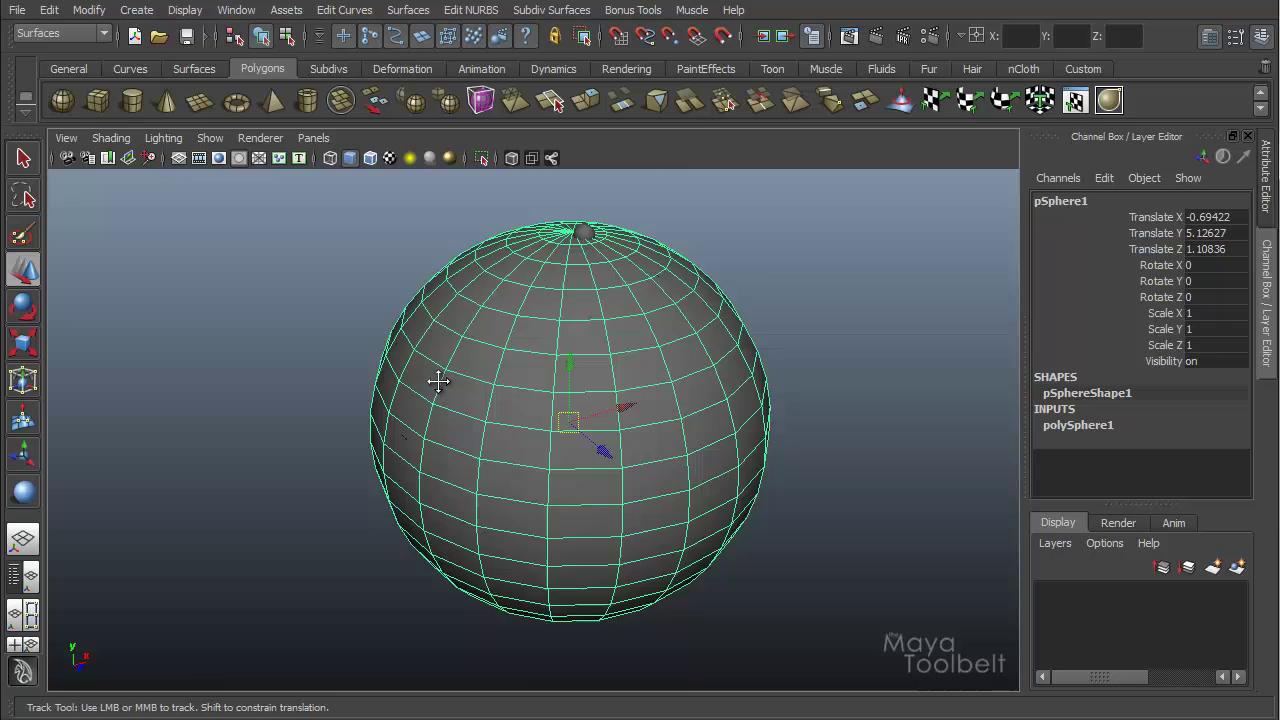
pyautogui.scroll(3, 637, 407)
pyautogui.click(522, 377)
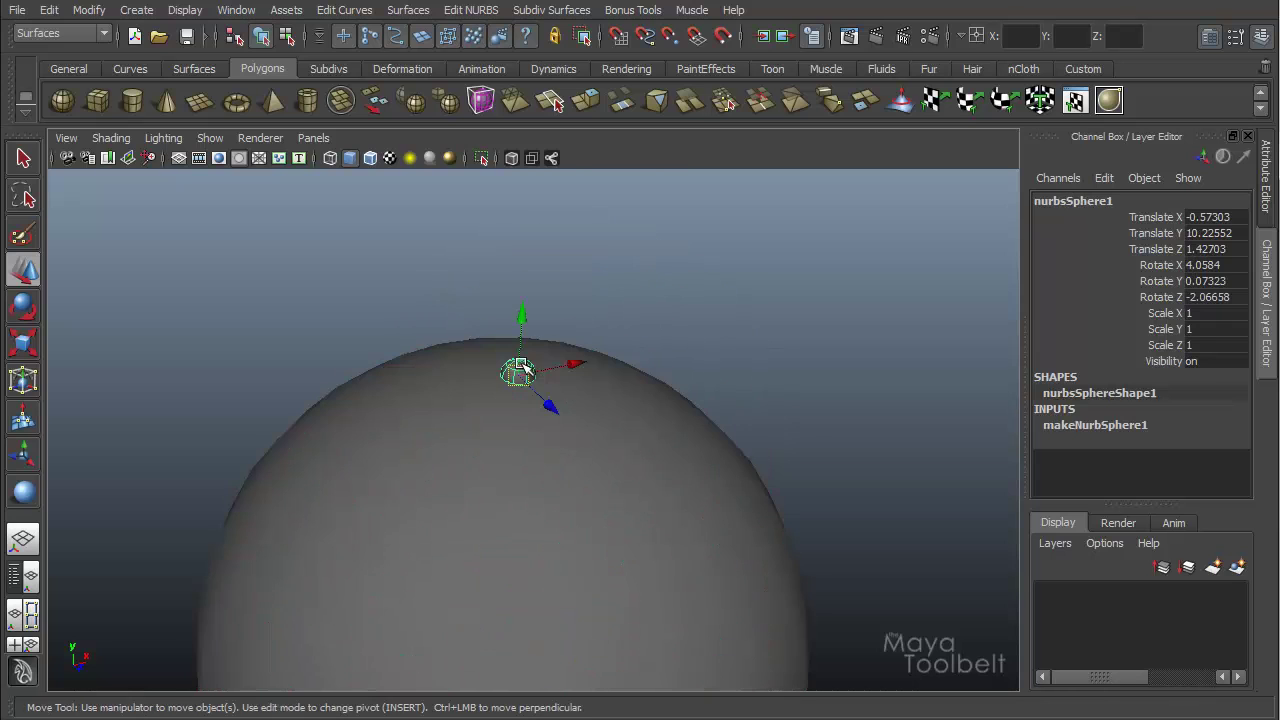
pyautogui.keyDown('alt'); pyautogui.moveTo(700, 460); pyautogui.dragTo(810, 320, button='middle'); pyautogui.keyUp('alt')
pyautogui.keyDown('alt'); pyautogui.moveTo(810, 318); pyautogui.dragTo(832, 277); pyautogui.keyUp('alt')
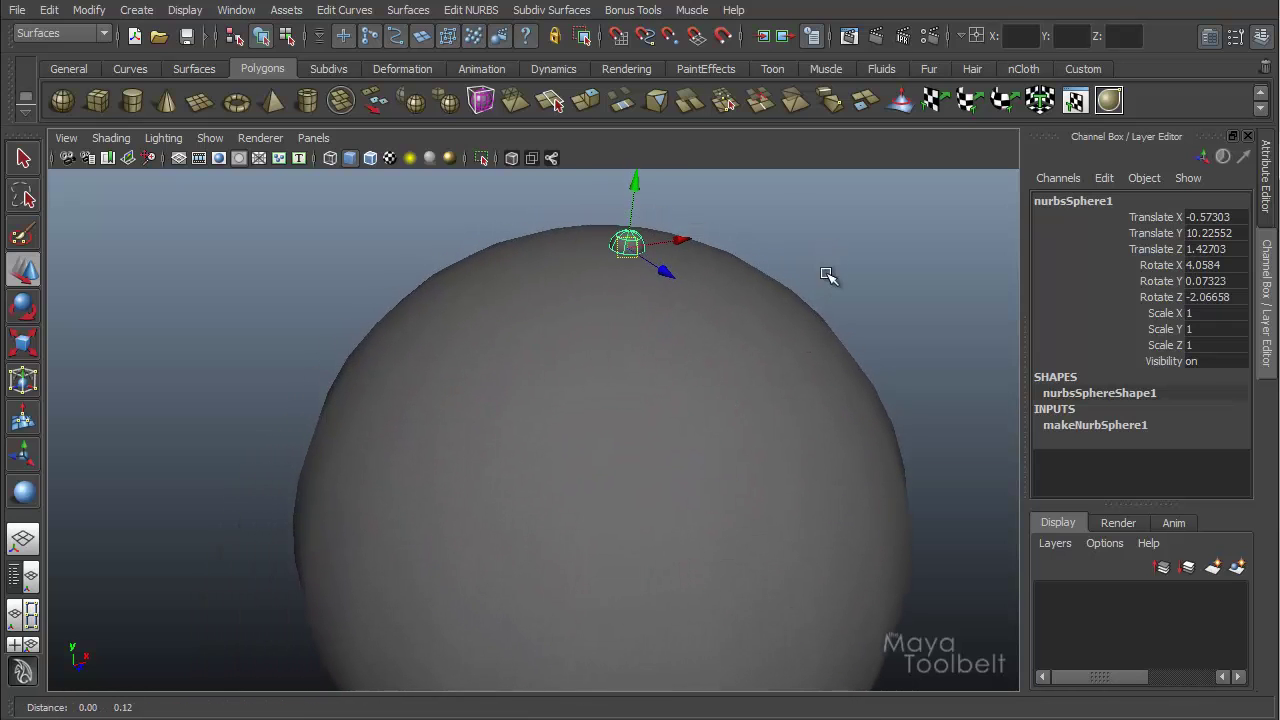
pyautogui.click(555, 36)
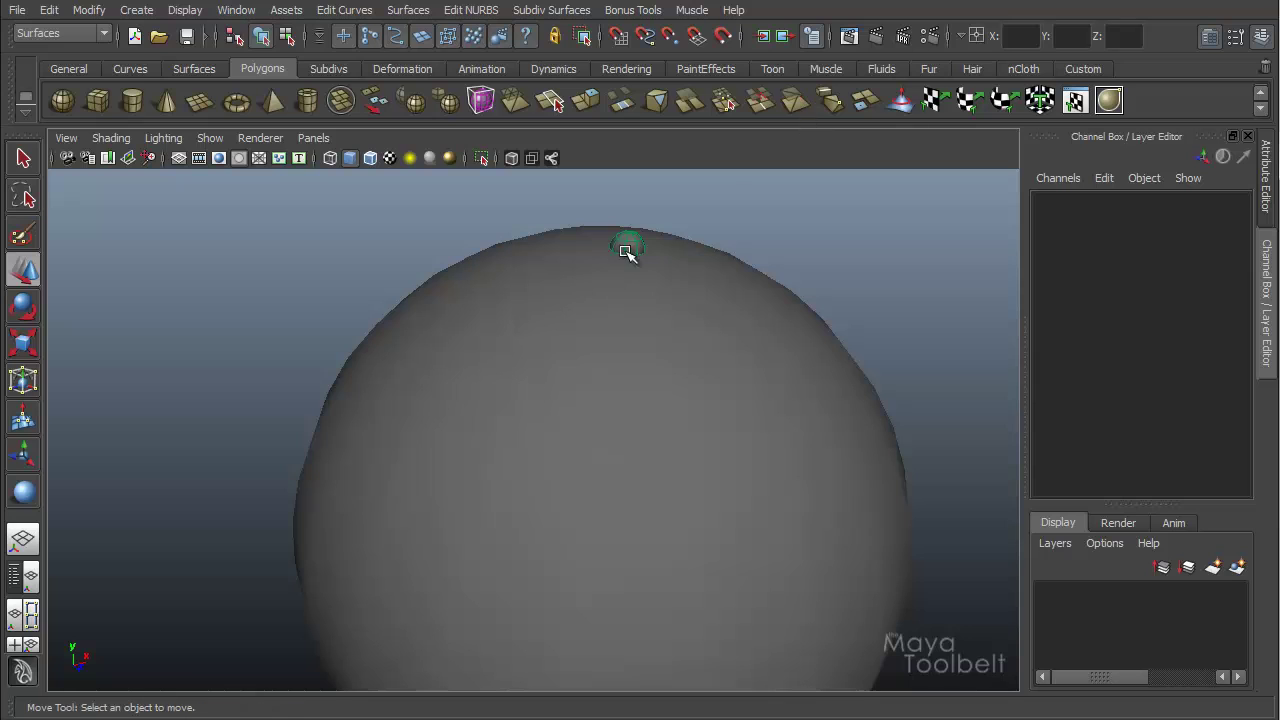
# Step: Make the large polygon sphere pSphere1 the live object again and select the small NURBS sphere
pyautogui.click(709, 382)
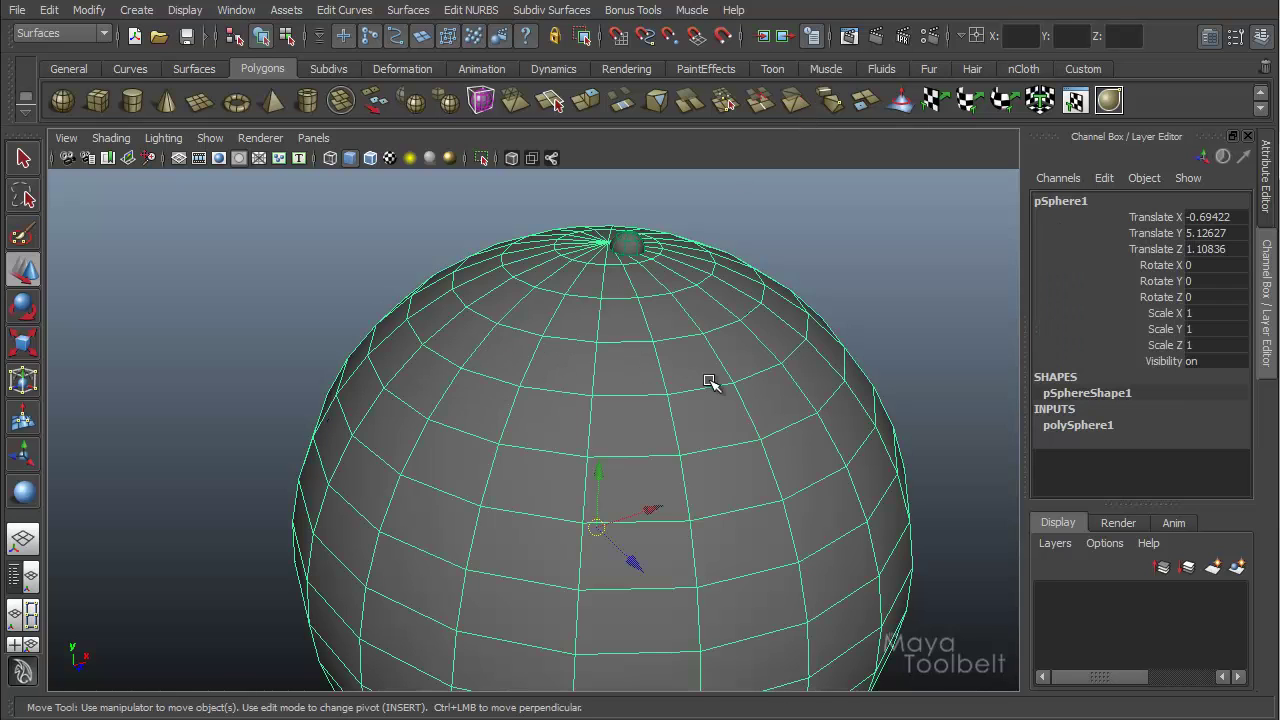
pyautogui.click(724, 37)
pyautogui.click(676, 240)
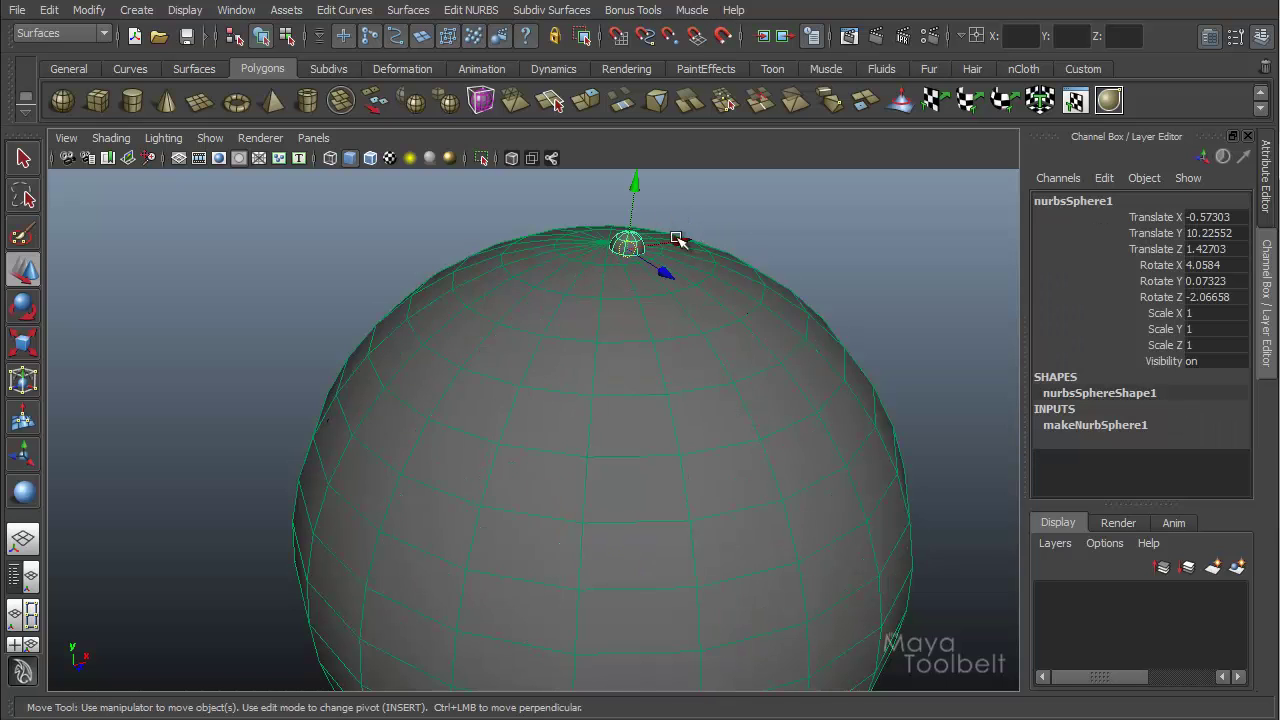
pyautogui.keyDown('alt'); pyautogui.moveTo(742, 396); pyautogui.dragTo(551, 366, button='right'); pyautogui.keyUp('alt')
pyautogui.keyDown('alt'); pyautogui.moveTo(551, 366); pyautogui.dragTo(700, 309); pyautogui.keyUp('alt')
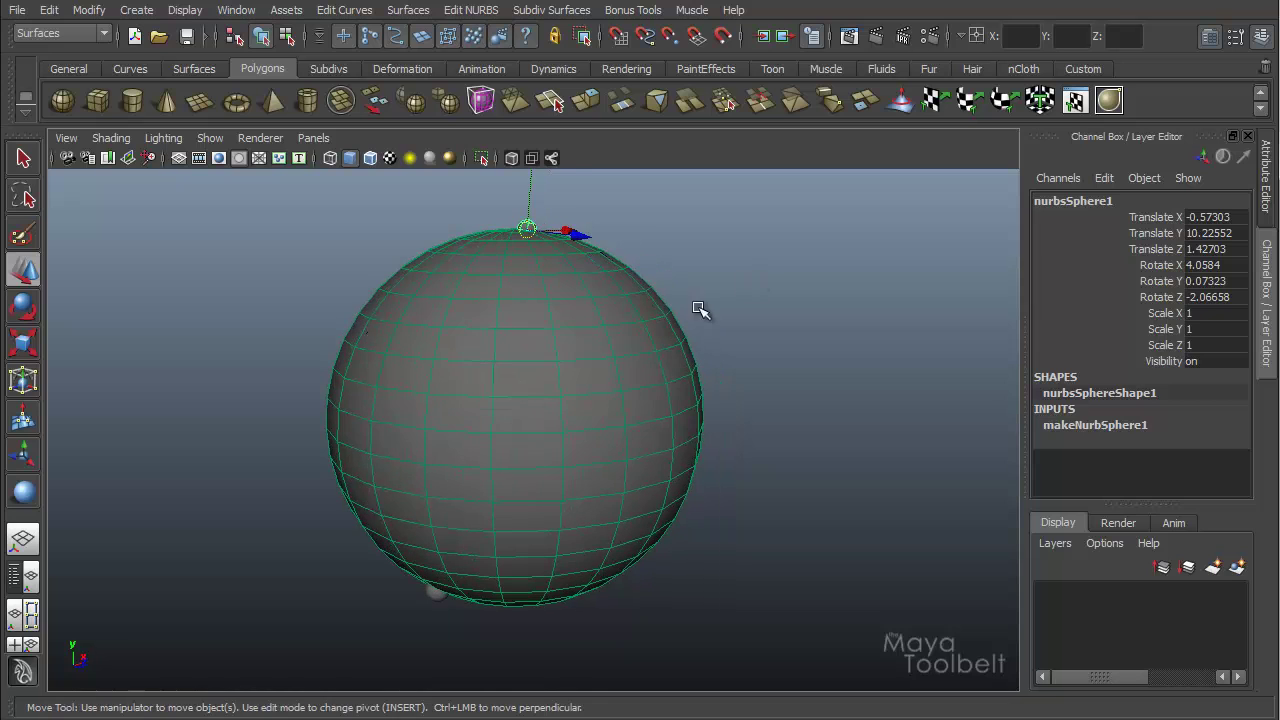
# Step: Show the wavy freehand curve curve1, select it, and switch the viewport to wireframe display
pyautogui.click(678, 352)
pyautogui.moveTo(556, 596); pyautogui.dragTo(668, 628)
pyautogui.moveTo(844, 514); pyautogui.dragTo(872, 562)
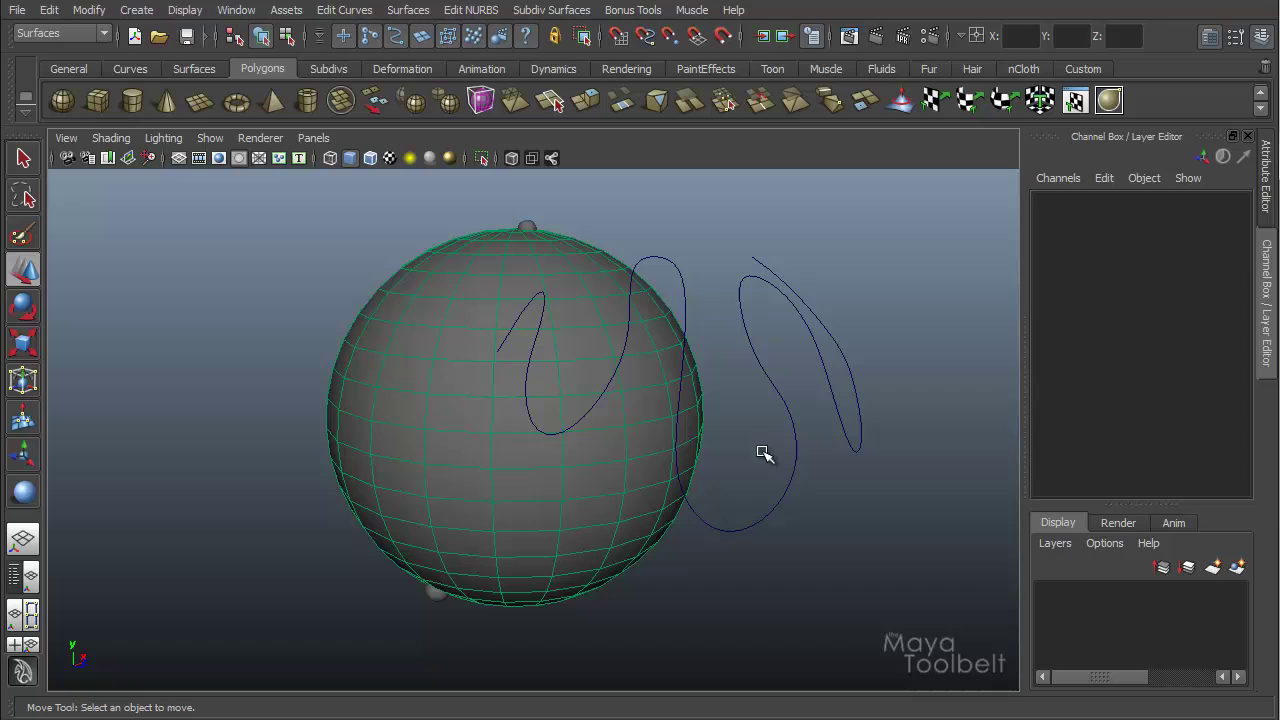
pyautogui.click(733, 446)
pyautogui.hotkey('ctrl', 'h')
pyautogui.moveTo(714, 443)
pyautogui.keyDown('alt'); pyautogui.mouseDown()
pyautogui.moveTo(686, 471)
pyautogui.moveTo(632, 427)
pyautogui.moveTo(686, 557)
pyautogui.moveTo(720, 487)
pyautogui.moveTo(640, 449)
pyautogui.moveTo(514, 517)
pyautogui.moveTo(531, 349)
pyautogui.mouseUp(); pyautogui.keyUp('alt')
pyautogui.press('4')
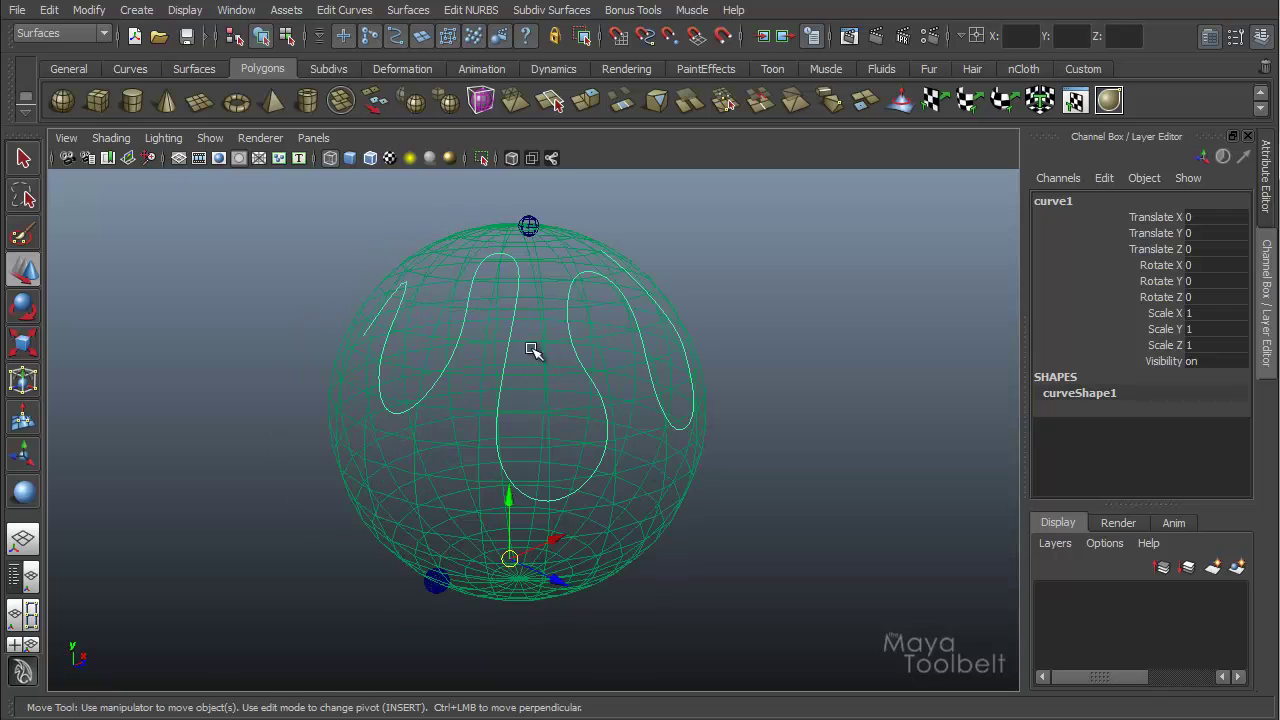
# Step: Center the pivot of curve1 on the curve
pyautogui.keyDown('alt'); pyautogui.moveTo(591, 399); pyautogui.dragTo(703, 355); pyautogui.keyUp('alt')
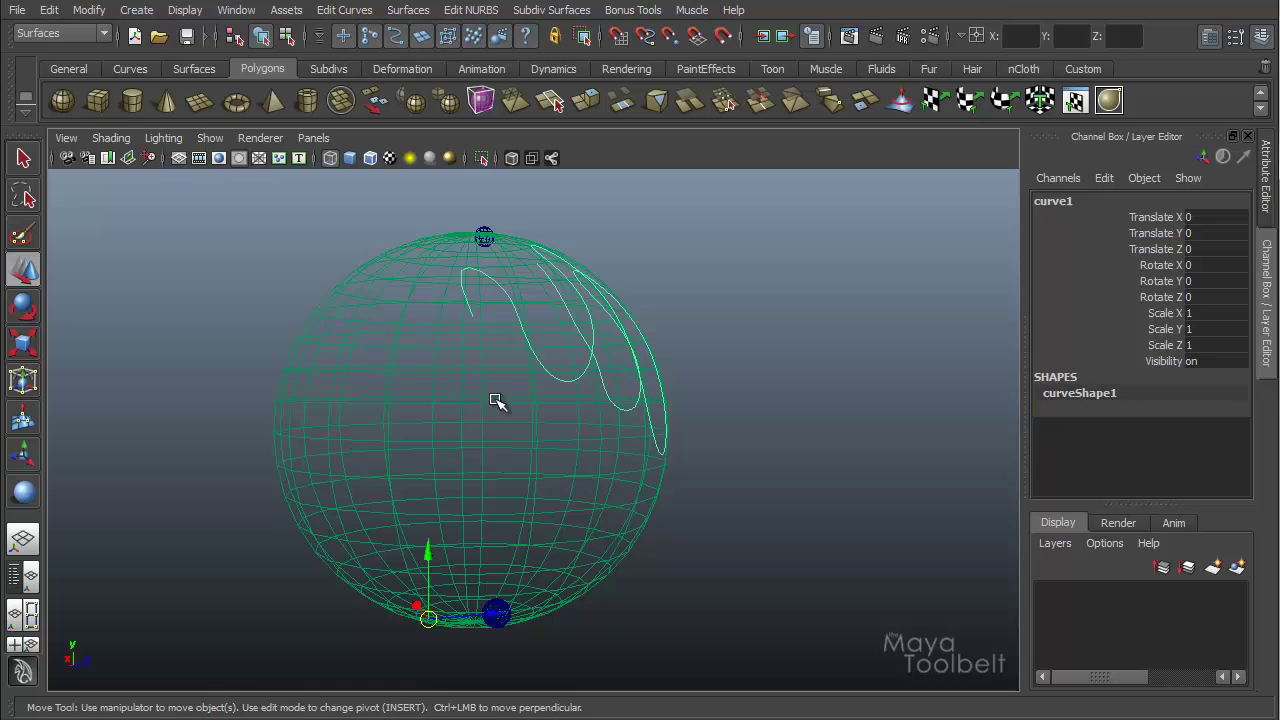
pyautogui.keyDown('alt'); pyautogui.moveTo(497, 401); pyautogui.dragTo(527, 518); pyautogui.keyUp('alt')
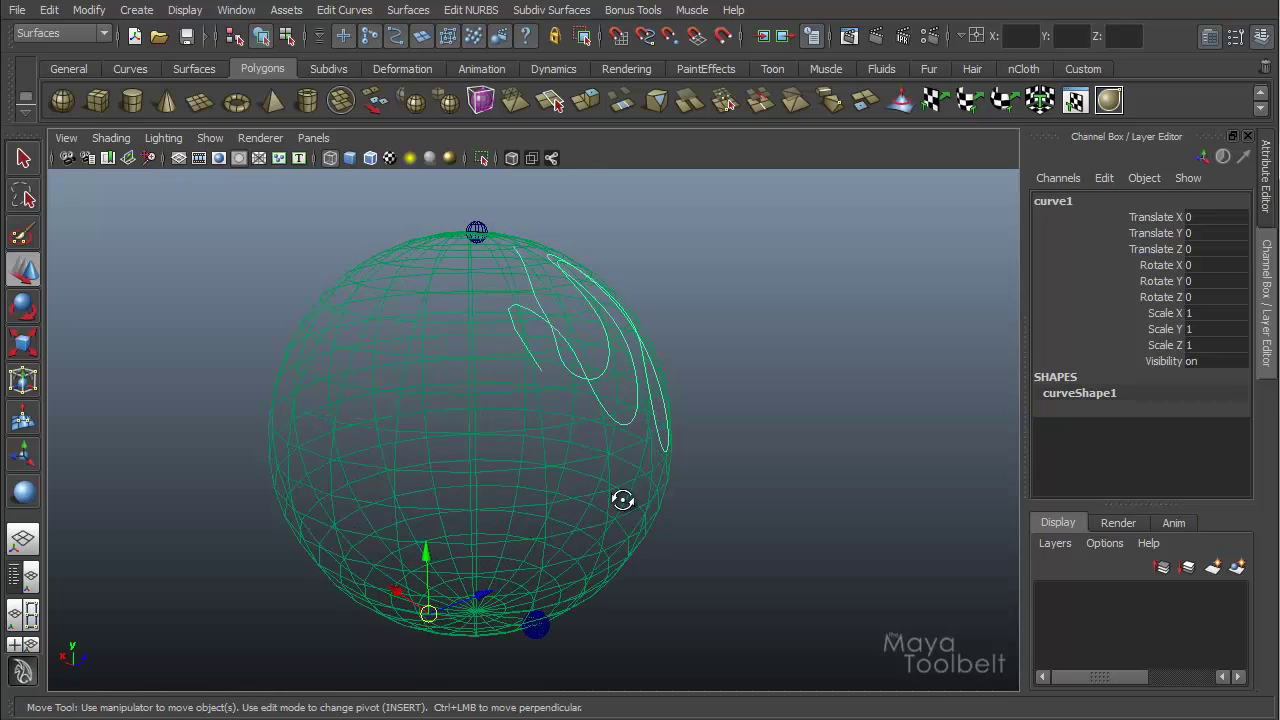
pyautogui.keyDown('alt'); pyautogui.moveTo(622, 500); pyautogui.dragTo(600, 480); pyautogui.keyUp('alt')
pyautogui.click(89, 10)
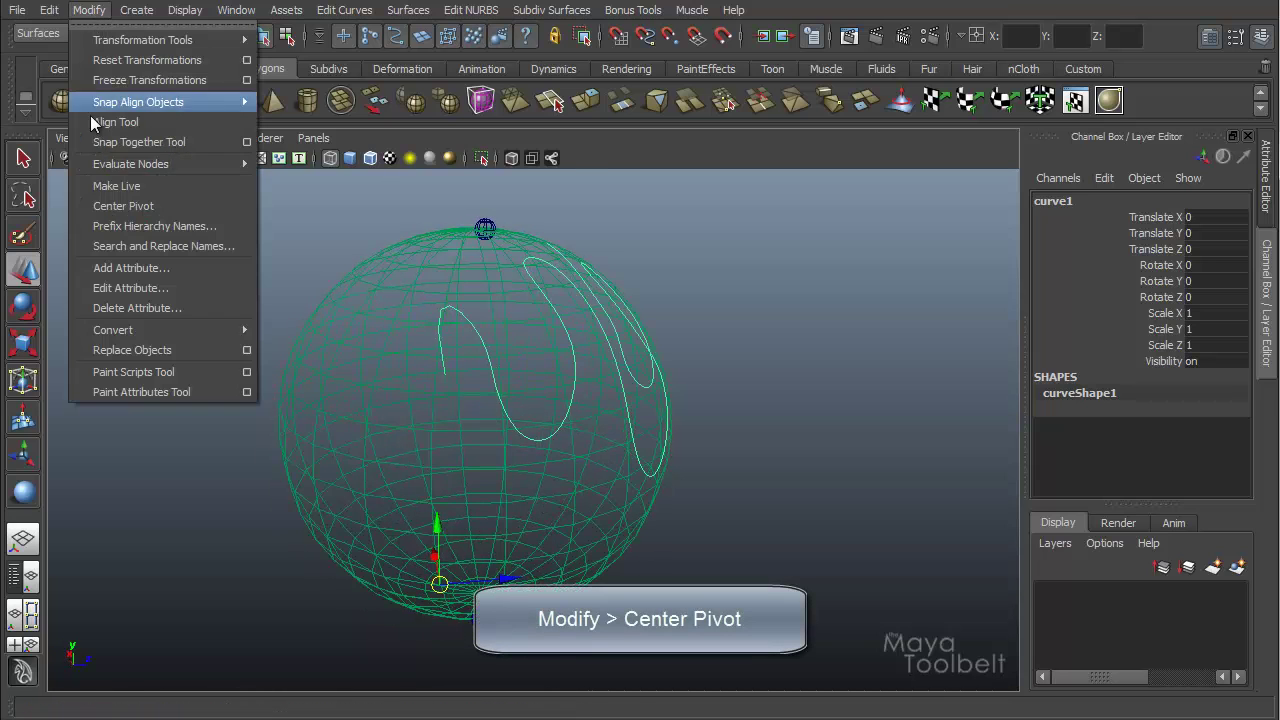
pyautogui.click(116, 206)
pyautogui.moveTo(434, 286)
pyautogui.keyDown('alt'); pyautogui.mouseDown()
pyautogui.moveTo(566, 373)
pyautogui.moveTo(571, 457)
pyautogui.moveTo(449, 400)
pyautogui.moveTo(580, 371)
pyautogui.moveTo(601, 396)
pyautogui.moveTo(667, 389)
pyautogui.moveTo(623, 403)
pyautogui.moveTo(526, 380)
pyautogui.moveTo(402, 385)
pyautogui.moveTo(346, 346)
pyautogui.moveTo(326, 360)
pyautogui.moveTo(443, 389)
pyautogui.moveTo(314, 401)
pyautogui.moveTo(380, 372)
pyautogui.moveTo(409, 331)
pyautogui.moveTo(403, 260)
pyautogui.moveTo(452, 290)
pyautogui.mouseUp(); pyautogui.keyUp('alt')
# Step: Move curve1 freely around the live sphere, finishing at about X -2.33, Y 0.70, Z 0.24
pyautogui.keyDown('alt'); pyautogui.moveTo(517, 351); pyautogui.dragTo(720, 433); pyautogui.keyUp('alt')
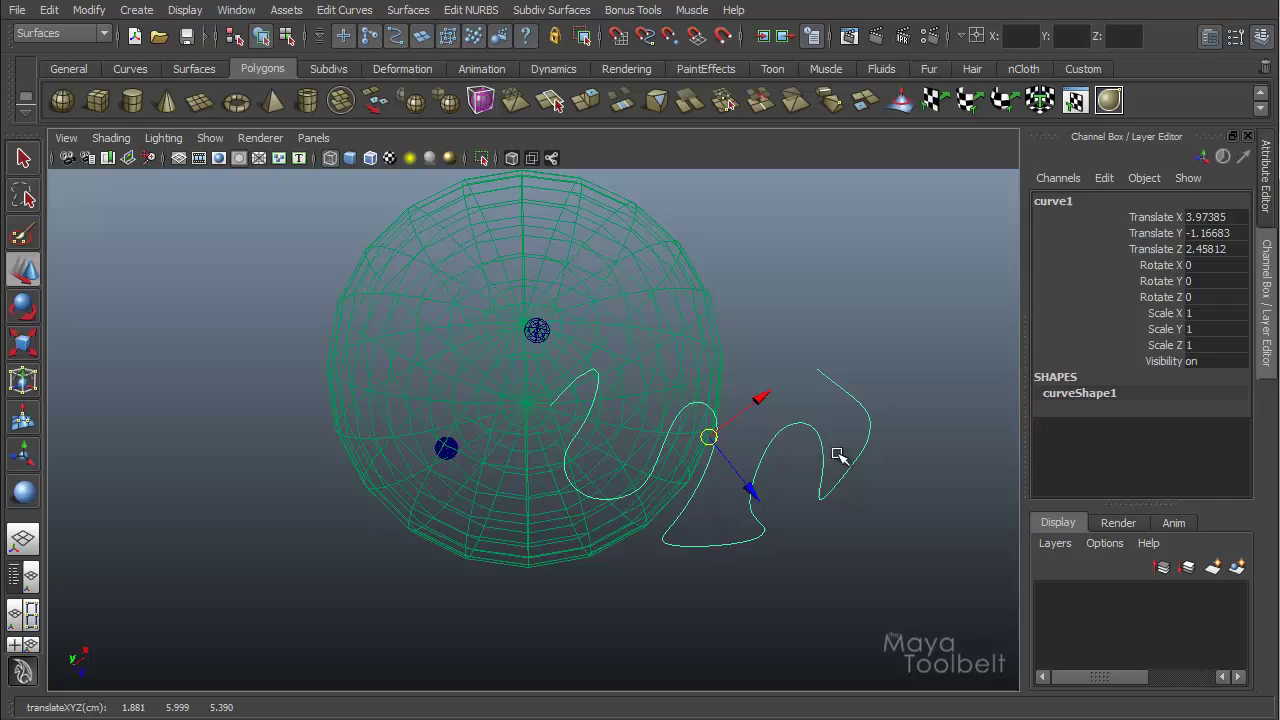
pyautogui.keyDown('alt'); pyautogui.moveTo(708, 437); pyautogui.dragTo(530, 425); pyautogui.keyUp('alt')
pyautogui.keyDown('alt'); pyautogui.moveTo(600, 449); pyautogui.dragTo(648, 317); pyautogui.keyUp('alt')
pyautogui.moveTo(590, 287); pyautogui.dragTo(625, 403)
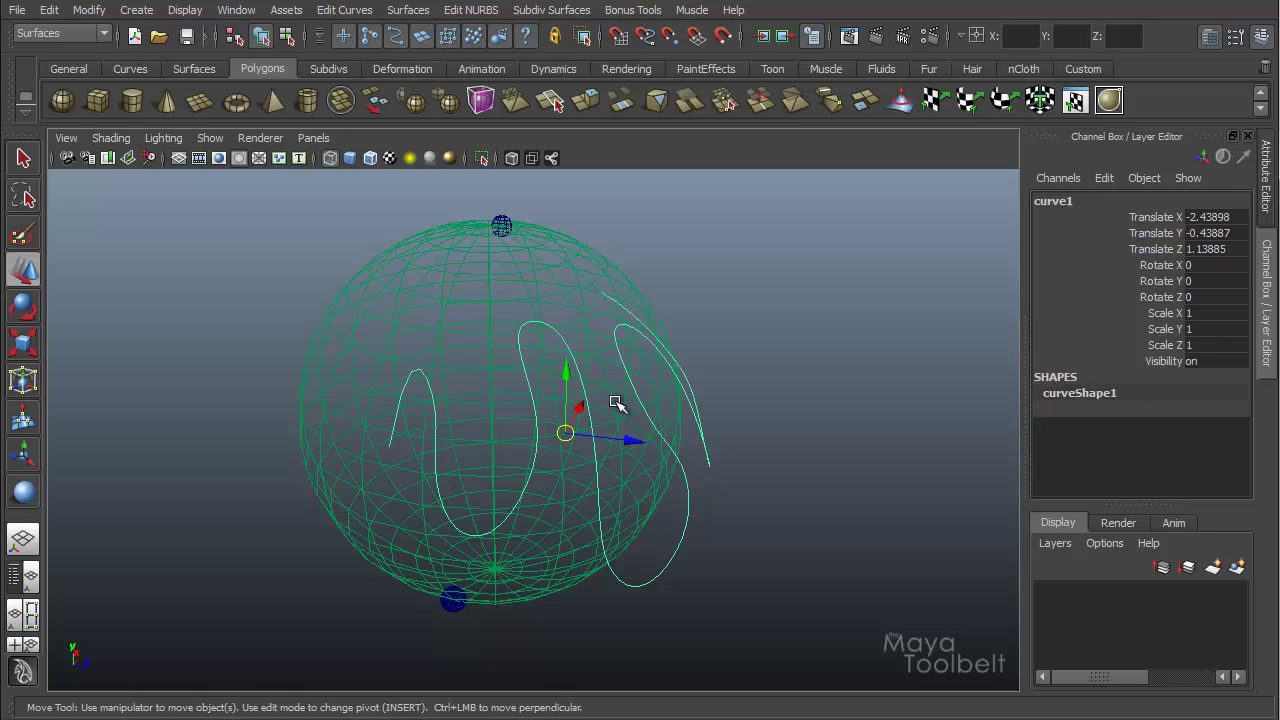
pyautogui.keyDown('alt'); pyautogui.moveTo(565, 372); pyautogui.dragTo(589, 335); pyautogui.keyUp('alt')
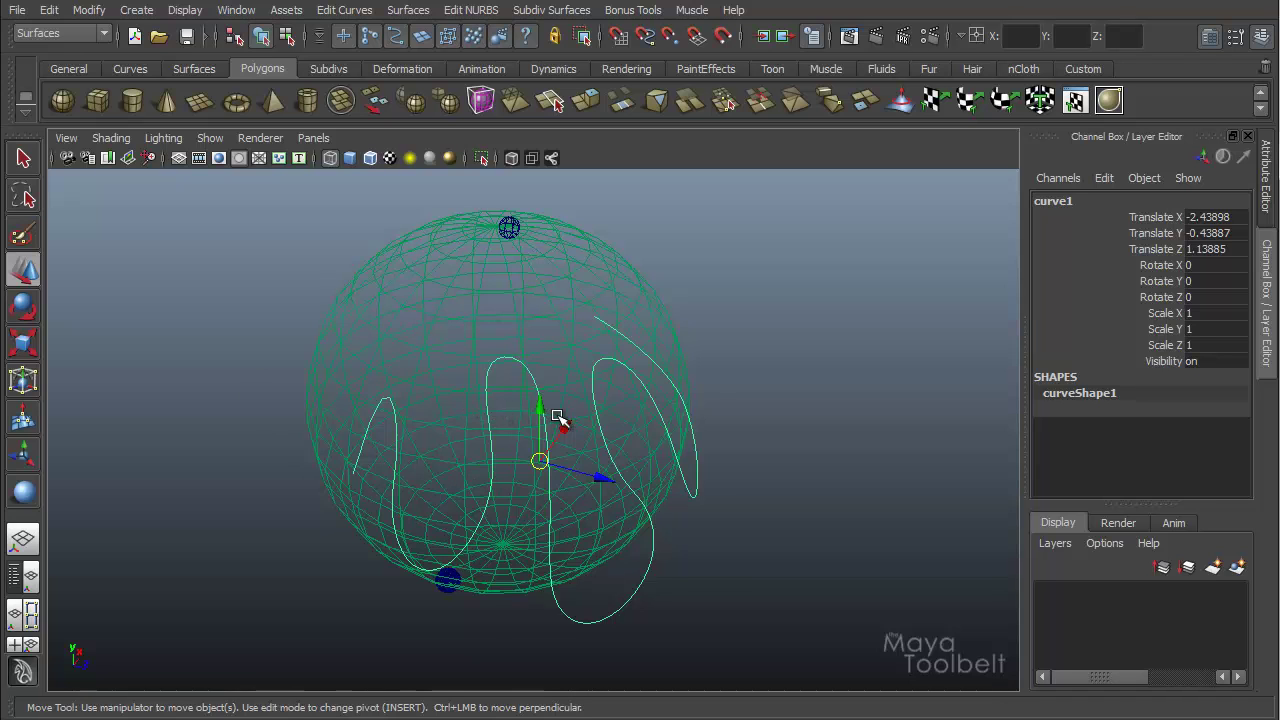
pyautogui.keyDown('alt'); pyautogui.moveTo(558, 417); pyautogui.dragTo(672, 343); pyautogui.keyUp('alt')
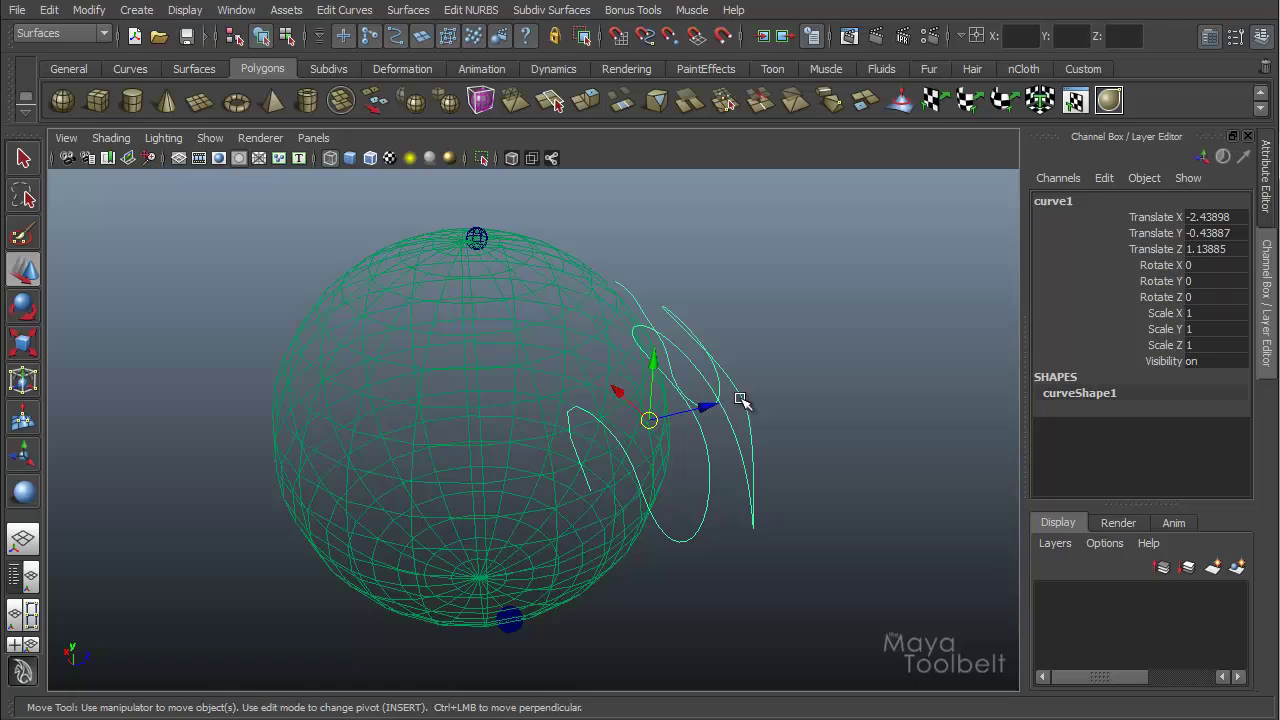
pyautogui.keyDown('alt'); pyautogui.moveTo(727, 430); pyautogui.dragTo(669, 358); pyautogui.keyUp('alt')
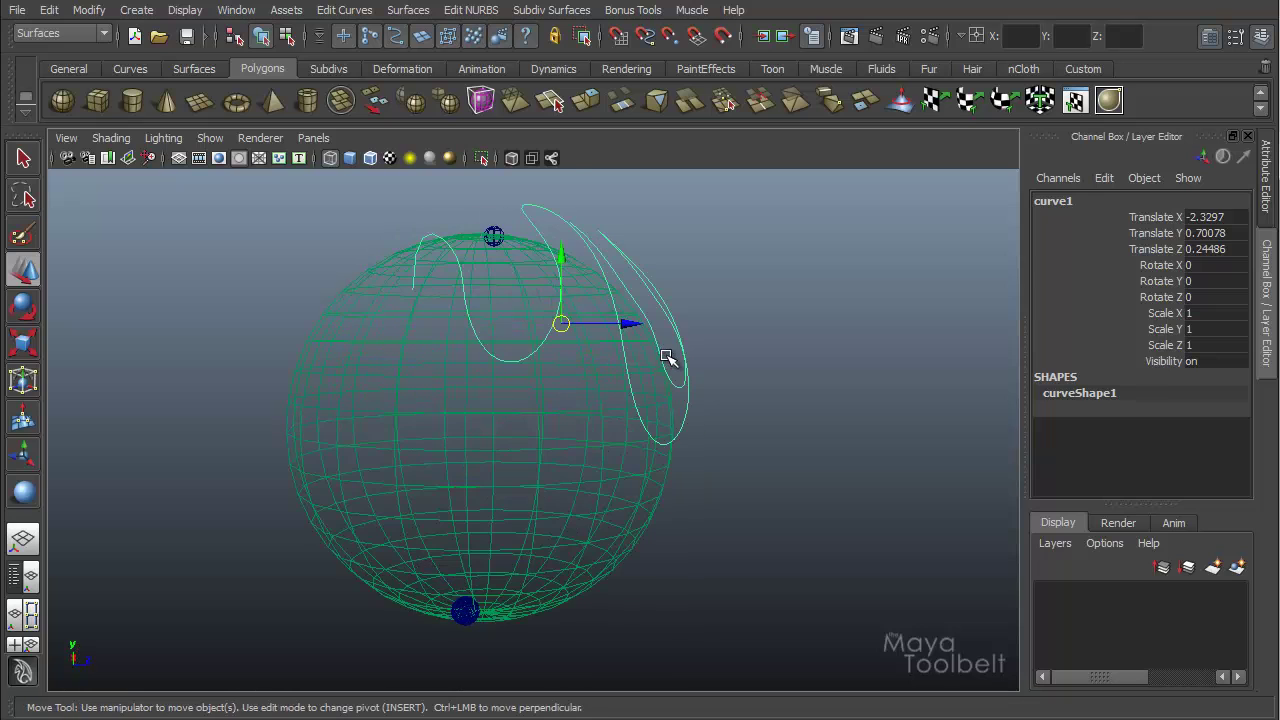
# Step: Return the viewport to shaded display and make the large polygon sphere no longer live
pyautogui.press('5')
pyautogui.keyDown('alt'); pyautogui.moveTo(689, 317); pyautogui.dragTo(711, 366, button='middle'); pyautogui.keyUp('alt')
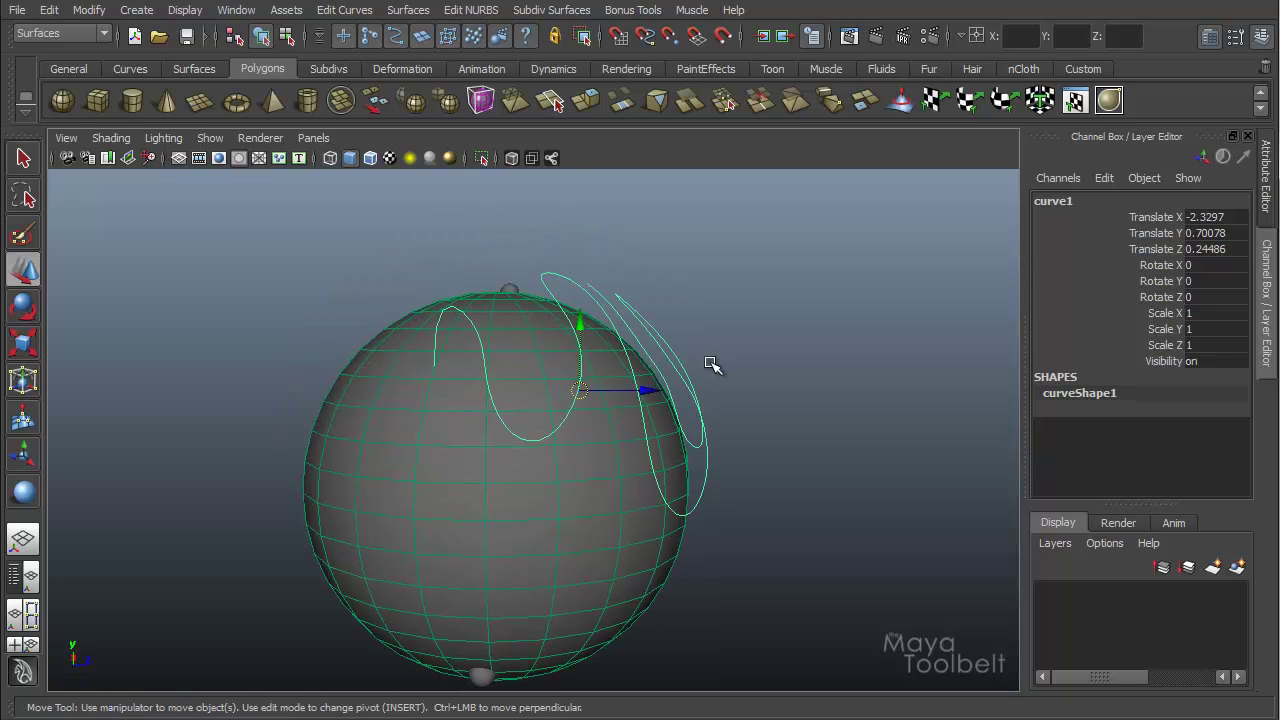
pyautogui.click(586, 96)
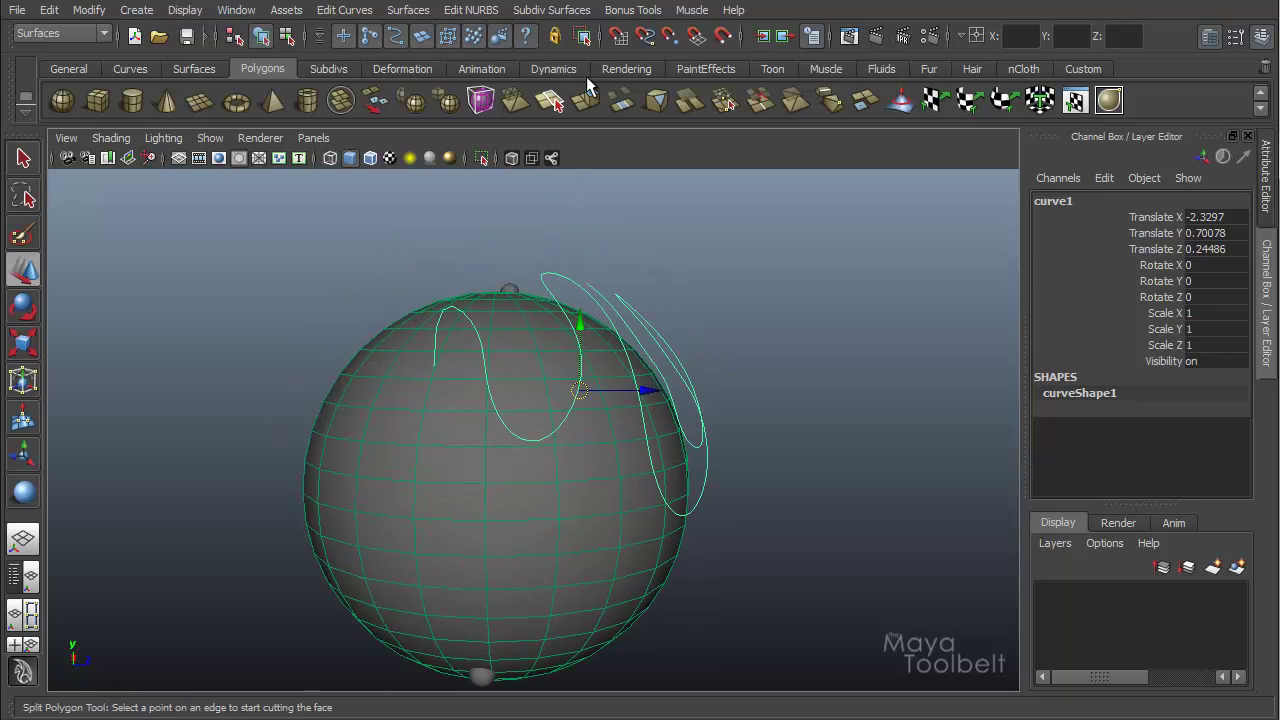
pyautogui.click(727, 37)
pyautogui.keyDown('alt'); pyautogui.moveTo(700, 329); pyautogui.dragTo(583, 357); pyautogui.keyUp('alt')
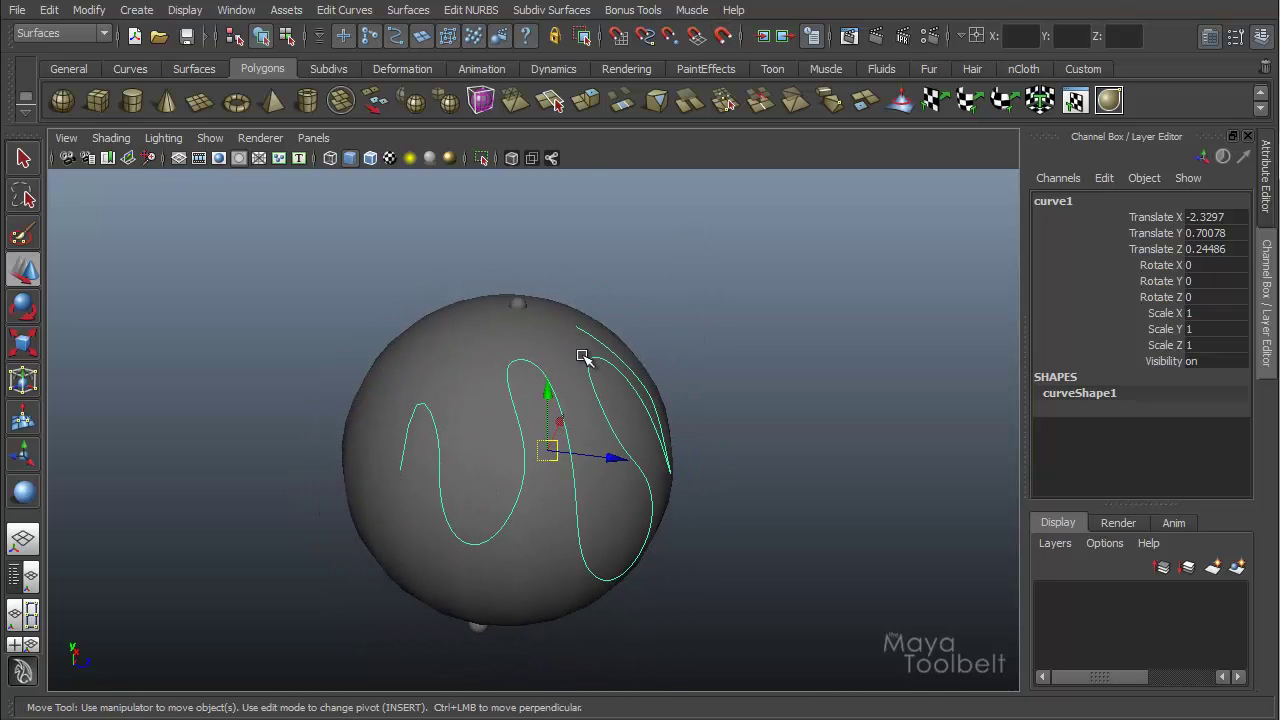
# Step: Delete all objects in the scene and create a large NURBS sphere at about X 3.27, Y 4.70, Z -0.02
pyautogui.press('Up')
pyautogui.press('Delete')
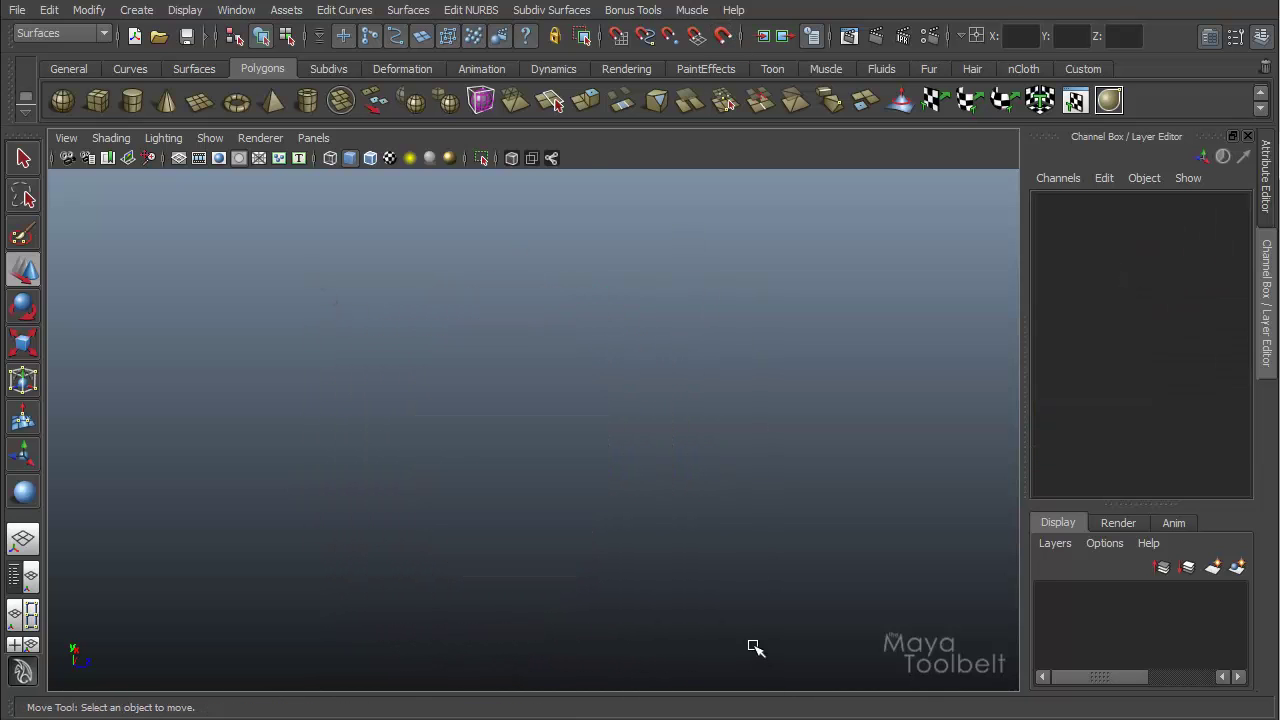
pyautogui.click(136, 10)
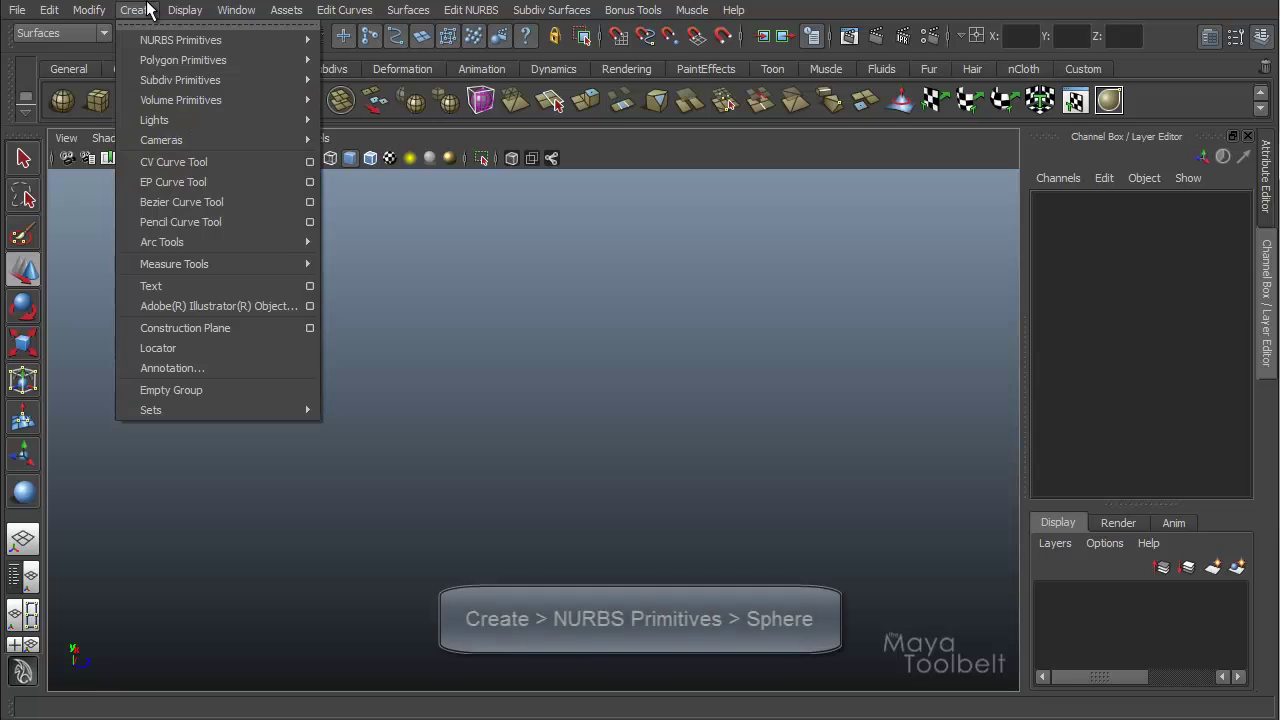
pyautogui.moveTo(188, 42)
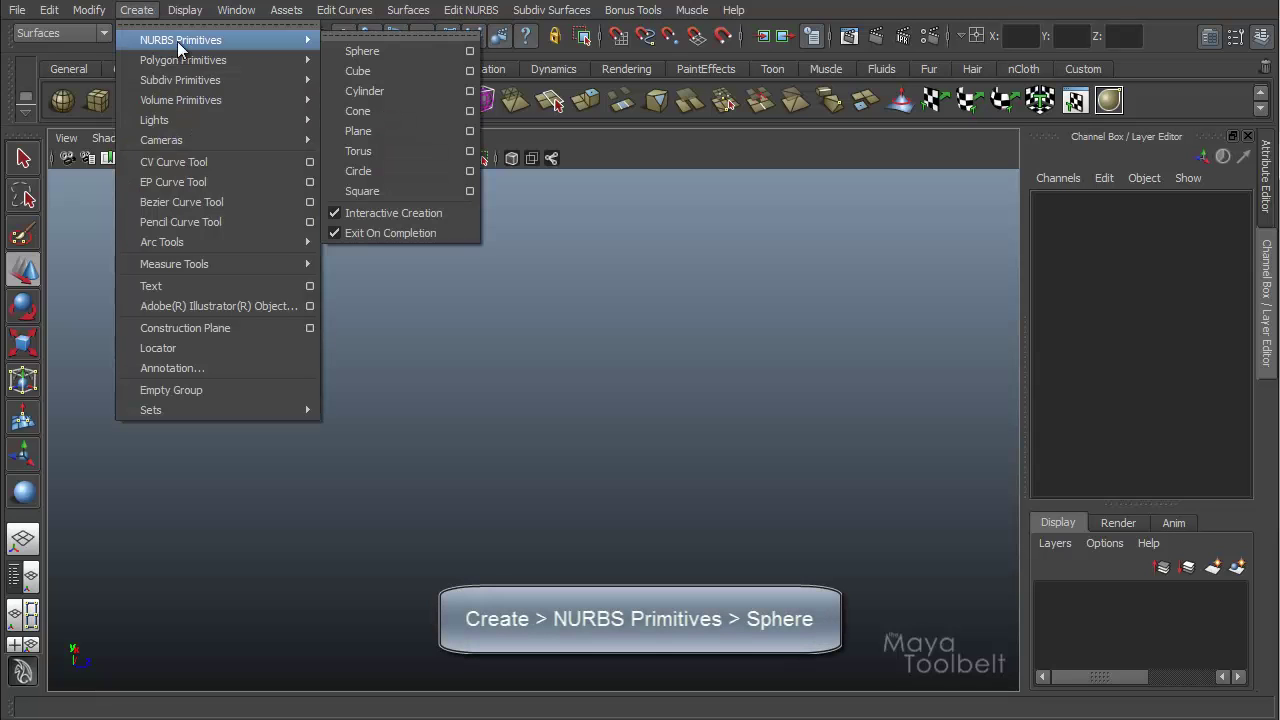
pyautogui.click(366, 50)
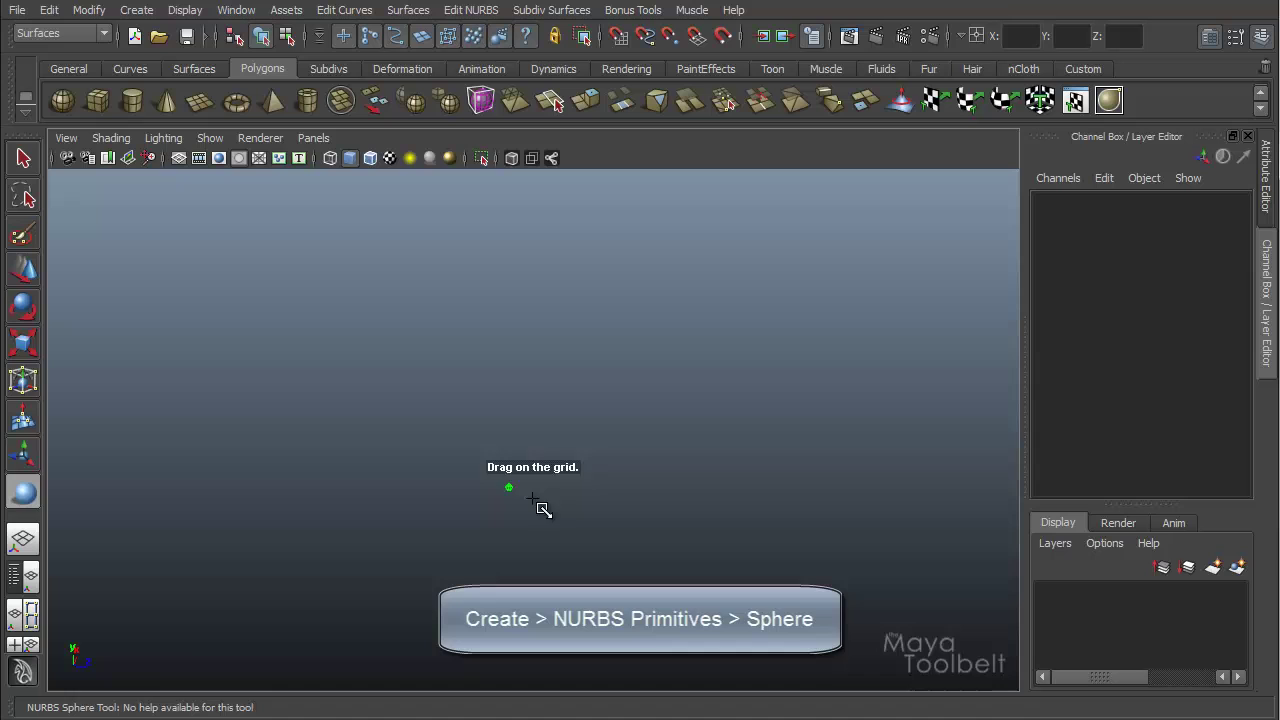
pyautogui.moveTo(533, 497); pyautogui.dragTo(620, 543)
pyautogui.keyDown('alt'); pyautogui.moveTo(620, 543); pyautogui.dragTo(595, 311, button='middle'); pyautogui.keyUp('alt')
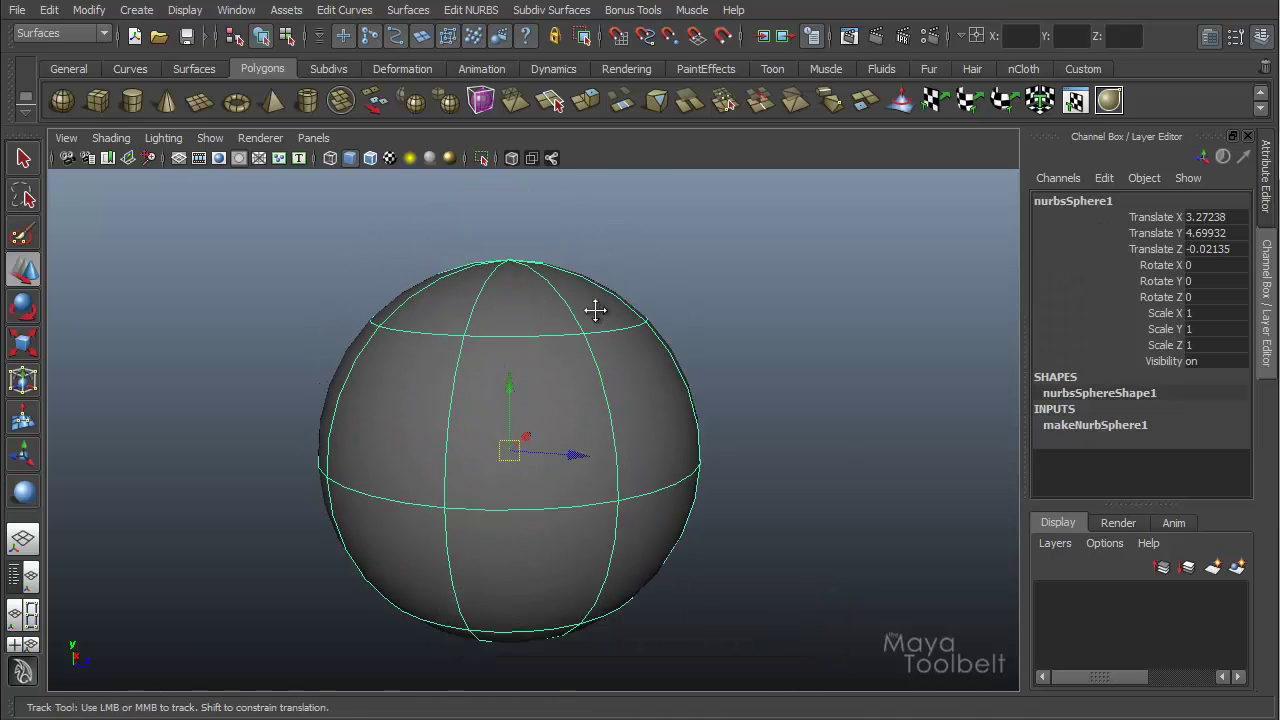
# Step: Make the large NURBS sphere the live object
pyautogui.keyDown('alt'); pyautogui.moveTo(595, 311); pyautogui.dragTo(677, 463); pyautogui.keyUp('alt')
pyautogui.click(723, 37)
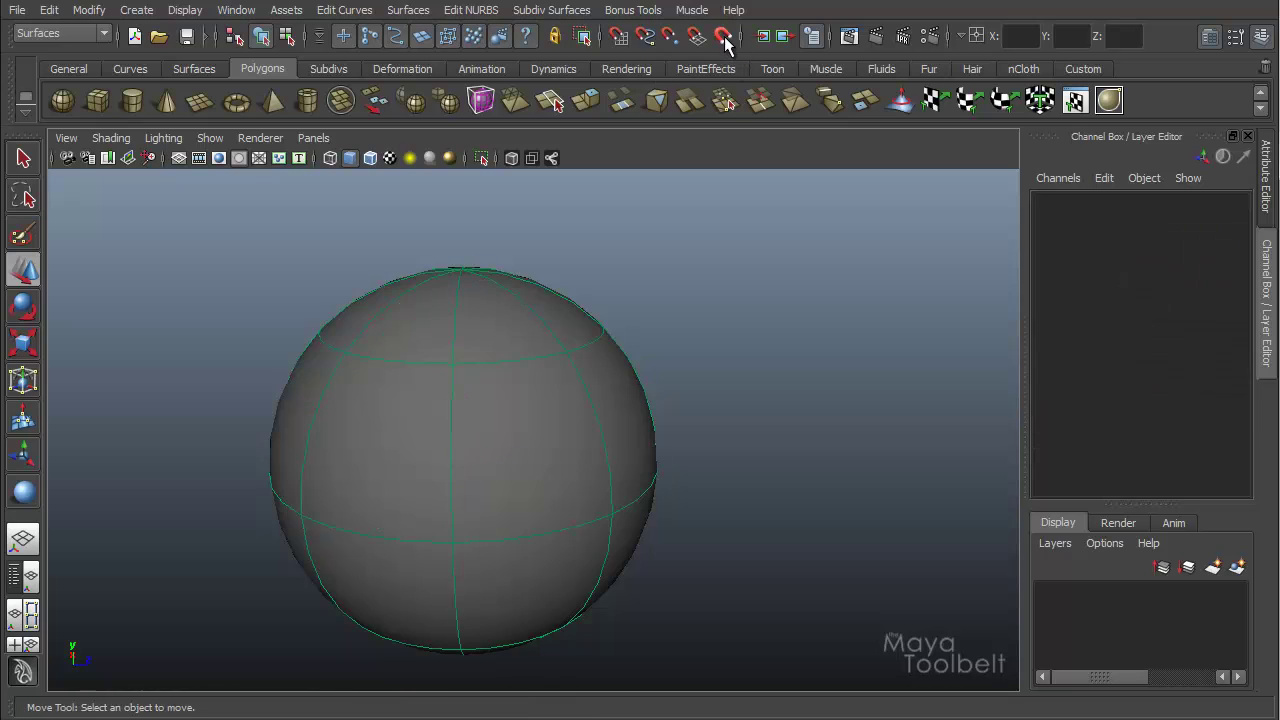
pyautogui.click(89, 10)
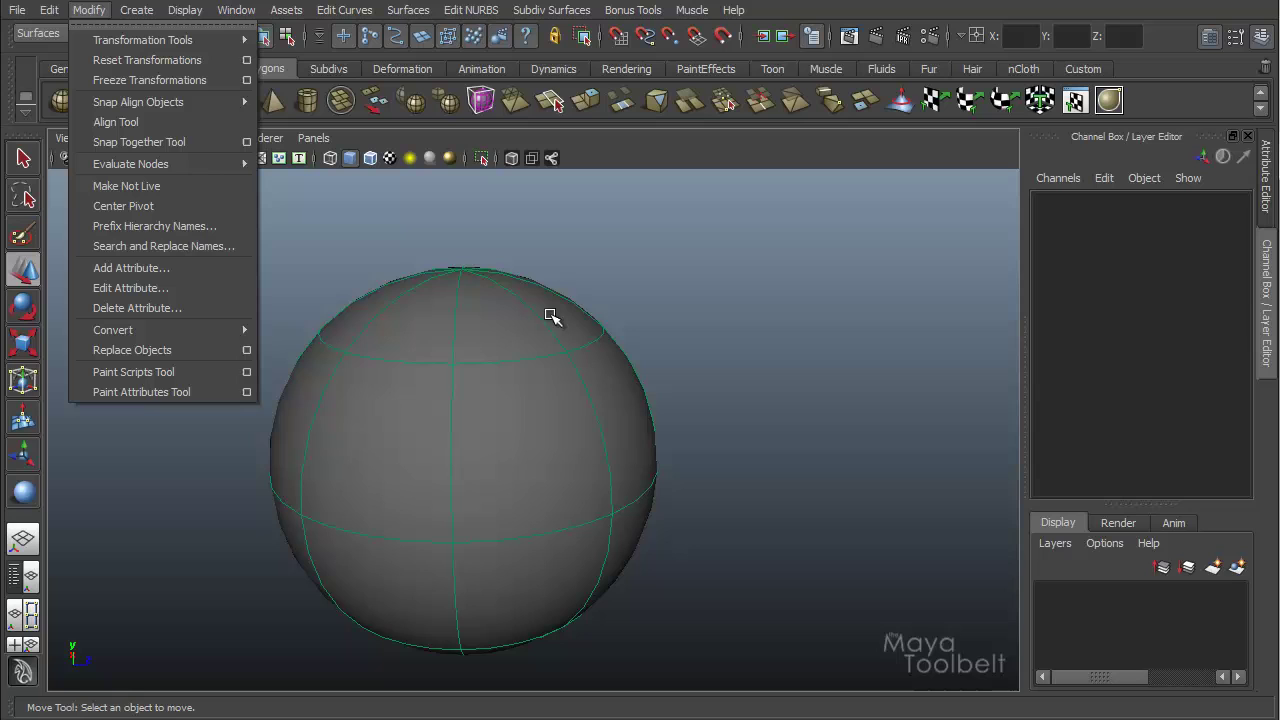
# Step: Draw a winding multi-point CV curve across the surface of the live NURBS sphere and complete it
pyautogui.click(110, 191)
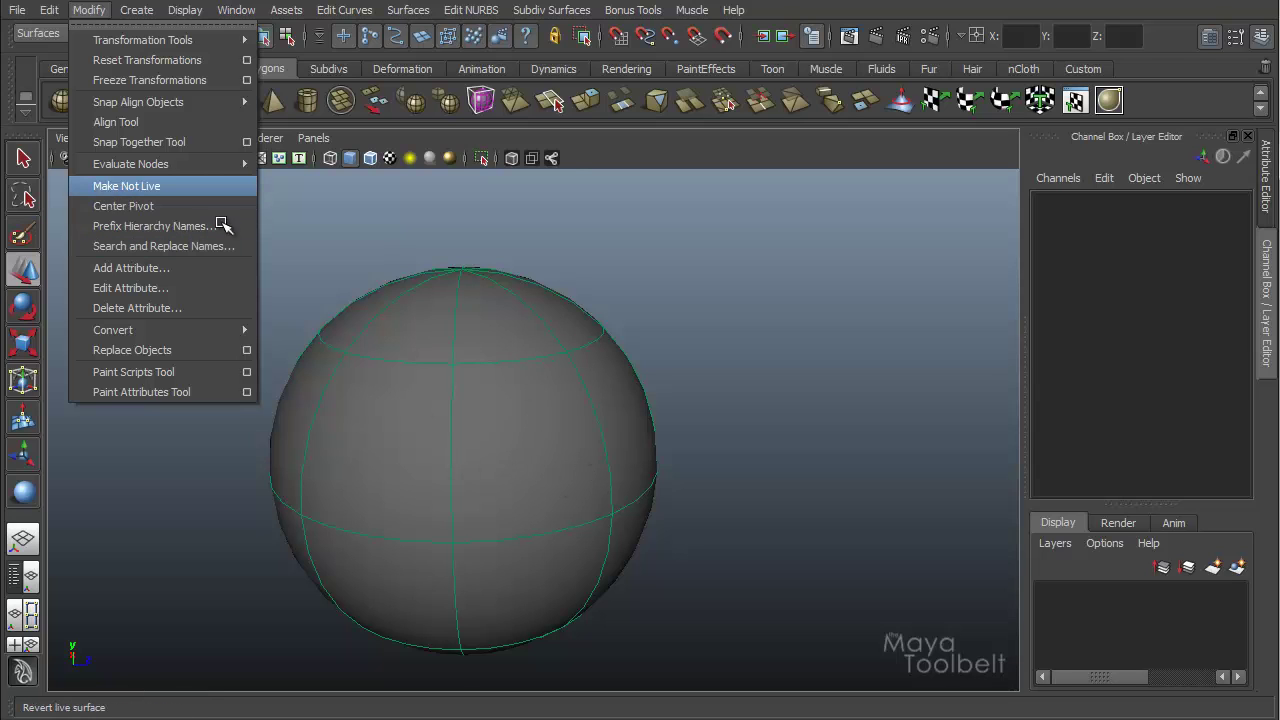
pyautogui.keyDown('alt'); pyautogui.moveTo(469, 385); pyautogui.dragTo(554, 336); pyautogui.keyUp('alt')
pyautogui.keyDown('alt'); pyautogui.moveTo(476, 421); pyautogui.dragTo(557, 414, button='right'); pyautogui.keyUp('alt')
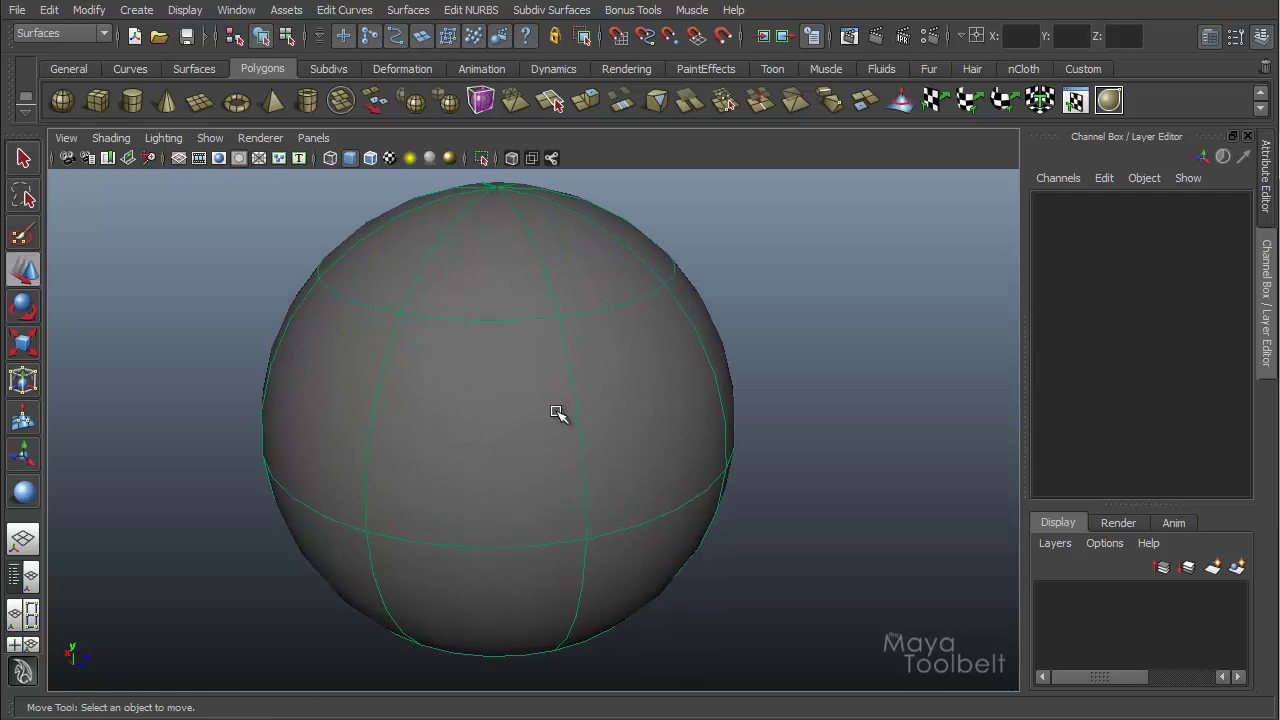
pyautogui.keyDown('alt'); pyautogui.moveTo(557, 414); pyautogui.dragTo(526, 380); pyautogui.keyUp('alt')
pyautogui.keyDown('alt'); pyautogui.moveTo(526, 380); pyautogui.dragTo(569, 375, button='middle'); pyautogui.keyUp('alt')
pyautogui.keyDown('alt'); pyautogui.moveTo(569, 375); pyautogui.dragTo(597, 363); pyautogui.keyUp('alt')
pyautogui.scroll(-2, 580, 391)
pyautogui.click(137, 9)
pyautogui.click(190, 163)
pyautogui.click(306, 340)
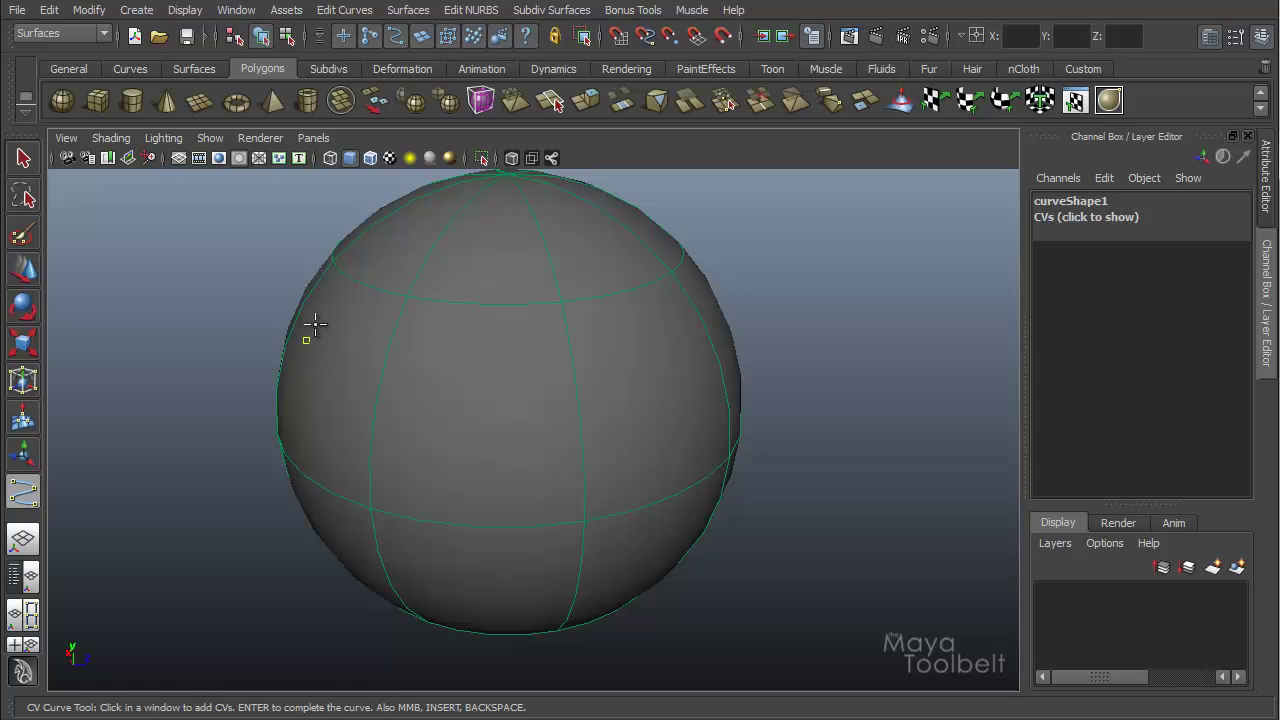
pyautogui.click(588, 587)
pyautogui.click(658, 460)
pyautogui.click(494, 481)
pyautogui.click(472, 378)
pyautogui.click(527, 214)
pyautogui.click(581, 316)
pyautogui.click(678, 430)
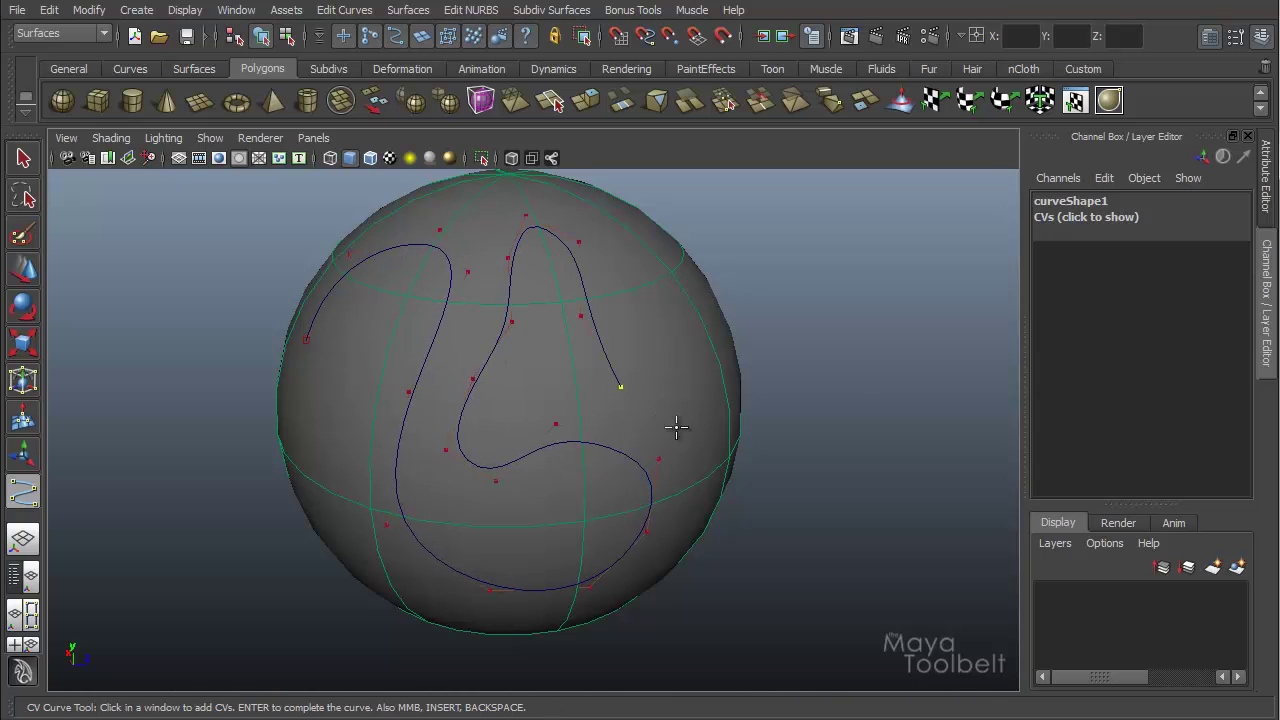
pyautogui.click(732, 350)
pyautogui.keyDown('alt'); pyautogui.moveTo(733, 449); pyautogui.dragTo(710, 234); pyautogui.keyUp('alt')
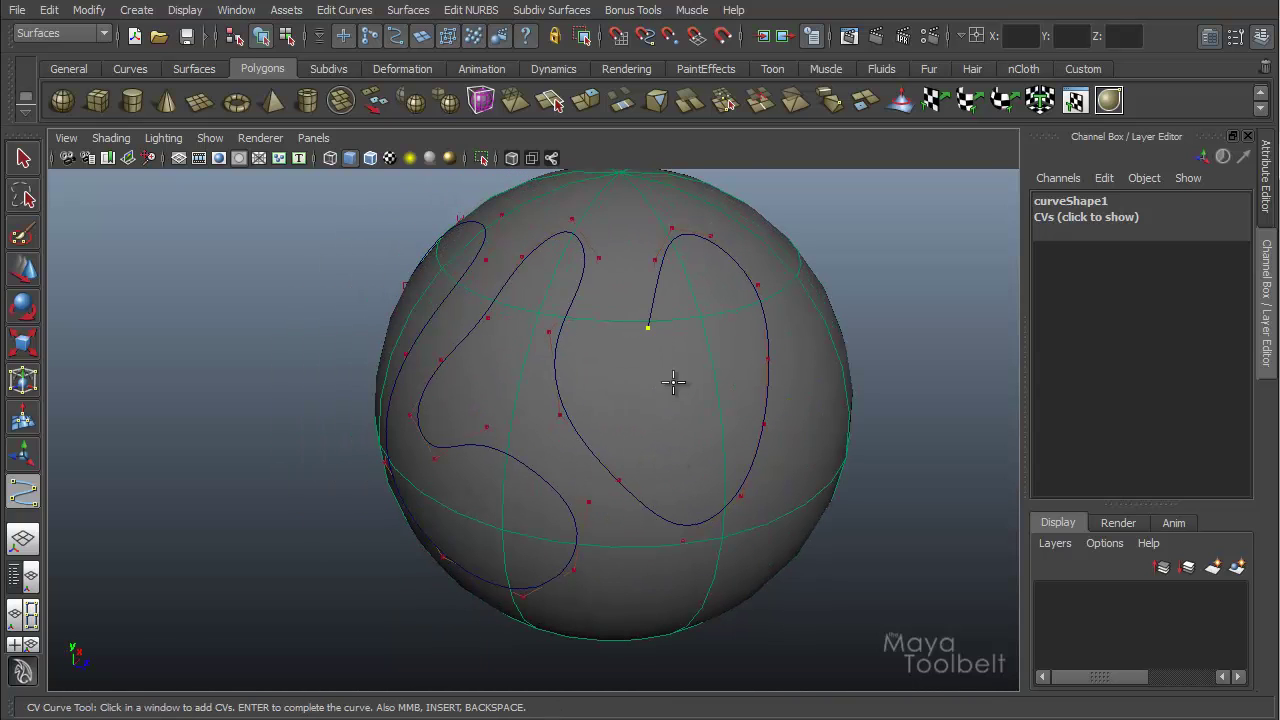
pyautogui.press('Return')
# Step: Select curve1 and slide it freely around the live NURBS sphere, finishing at about X -0.52, Y 7.73
pyautogui.keyDown('alt'); pyautogui.moveTo(814, 337); pyautogui.dragTo(527, 326); pyautogui.keyUp('alt')
pyautogui.press('w')
pyautogui.click(527, 299)
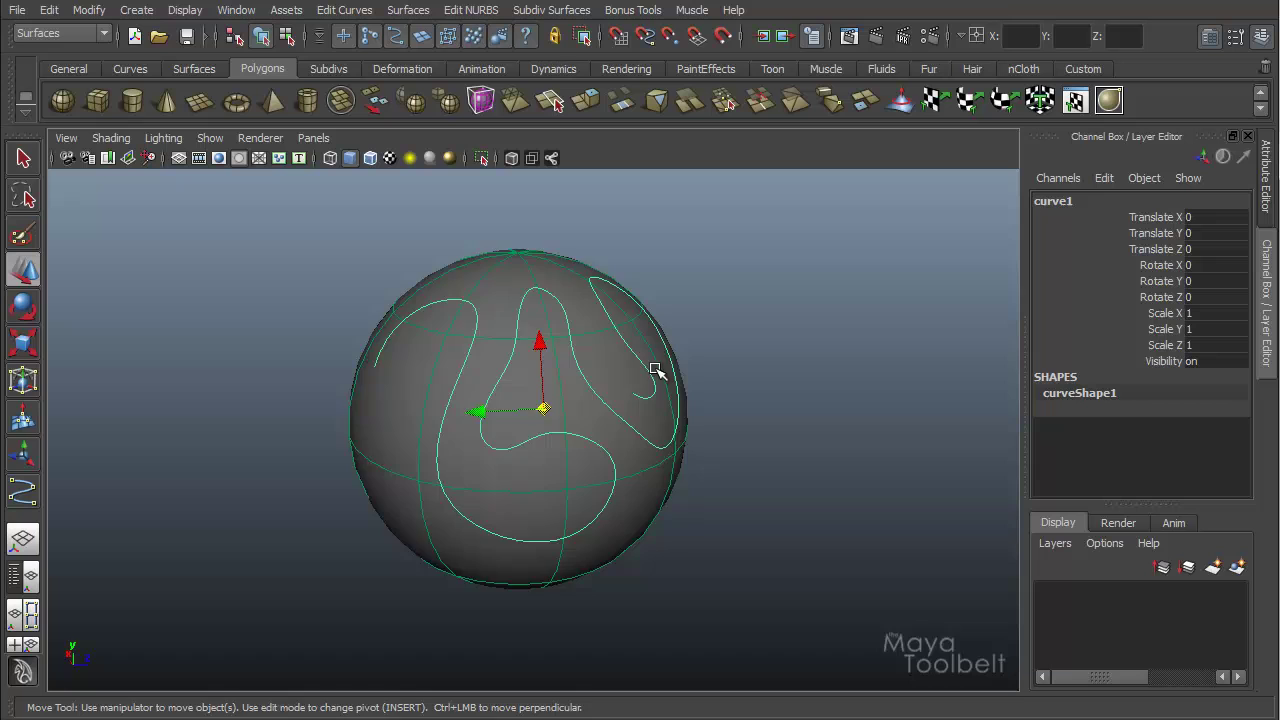
pyautogui.keyDown('alt'); pyautogui.moveTo(657, 370); pyautogui.dragTo(561, 397); pyautogui.keyUp('alt')
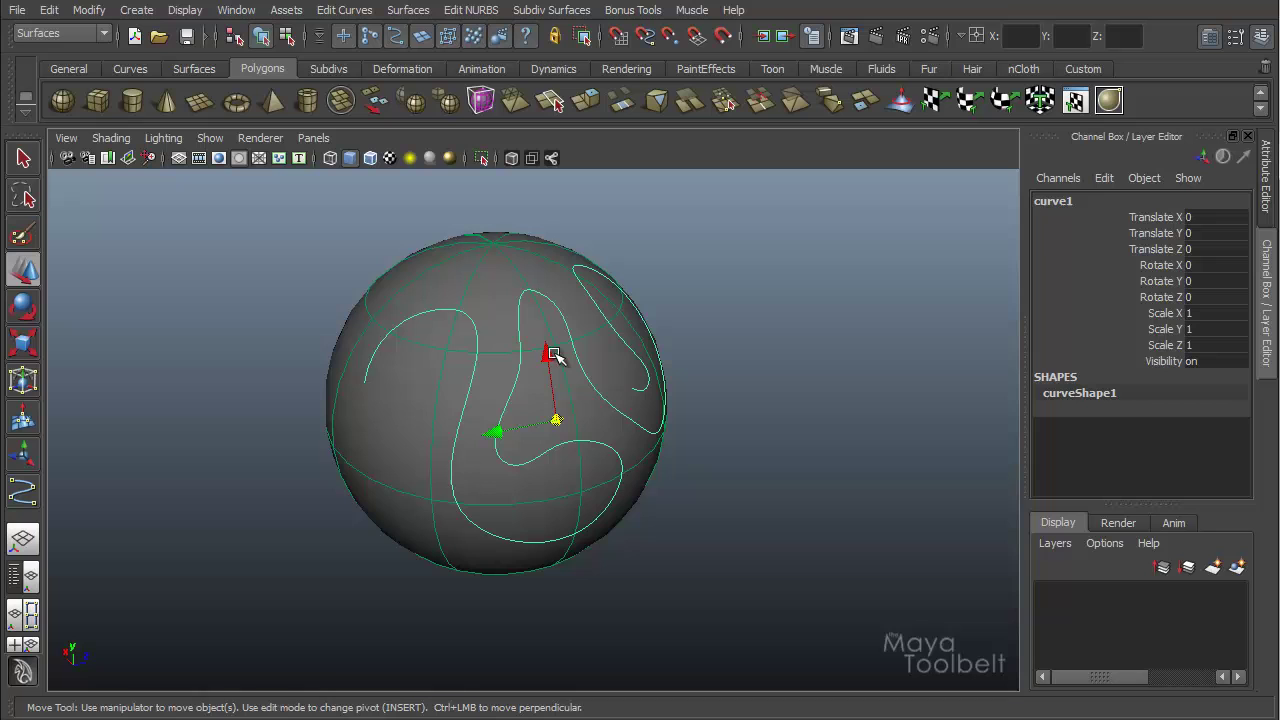
pyautogui.keyDown('alt'); pyautogui.moveTo(573, 366); pyautogui.dragTo(514, 424); pyautogui.keyUp('alt')
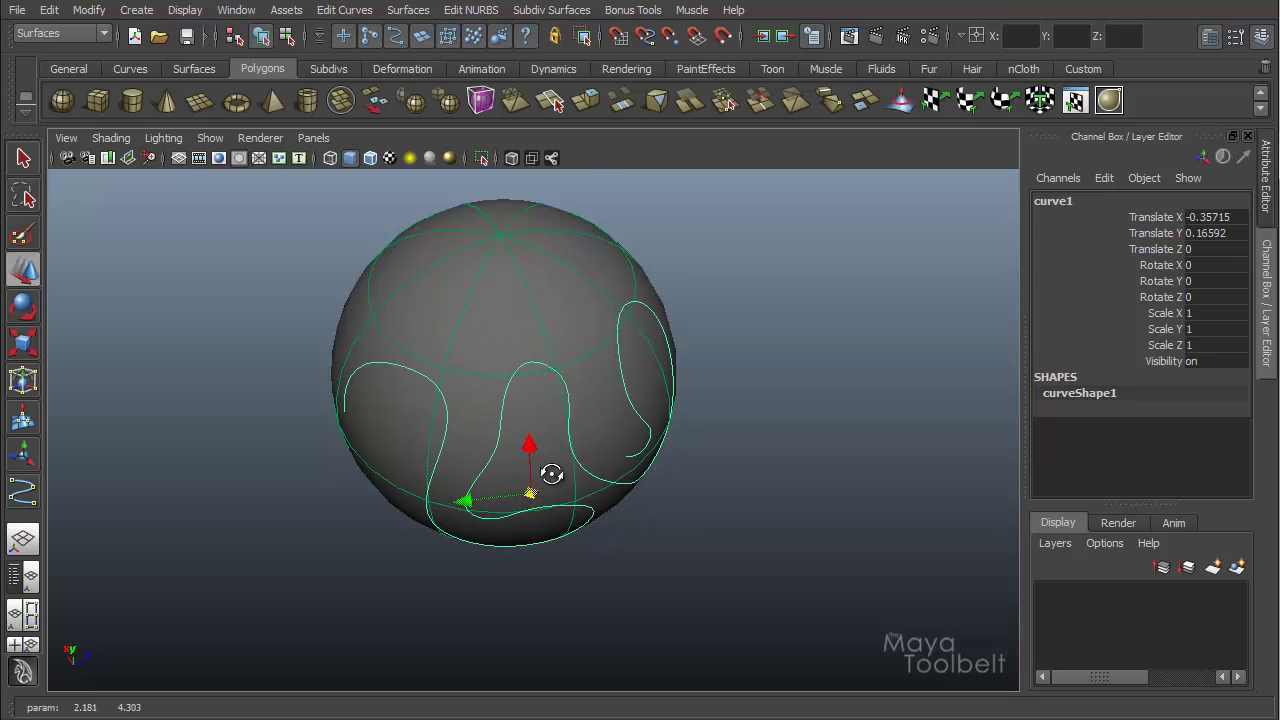
pyautogui.keyDown('alt'); pyautogui.moveTo(551, 473); pyautogui.dragTo(481, 453); pyautogui.keyUp('alt')
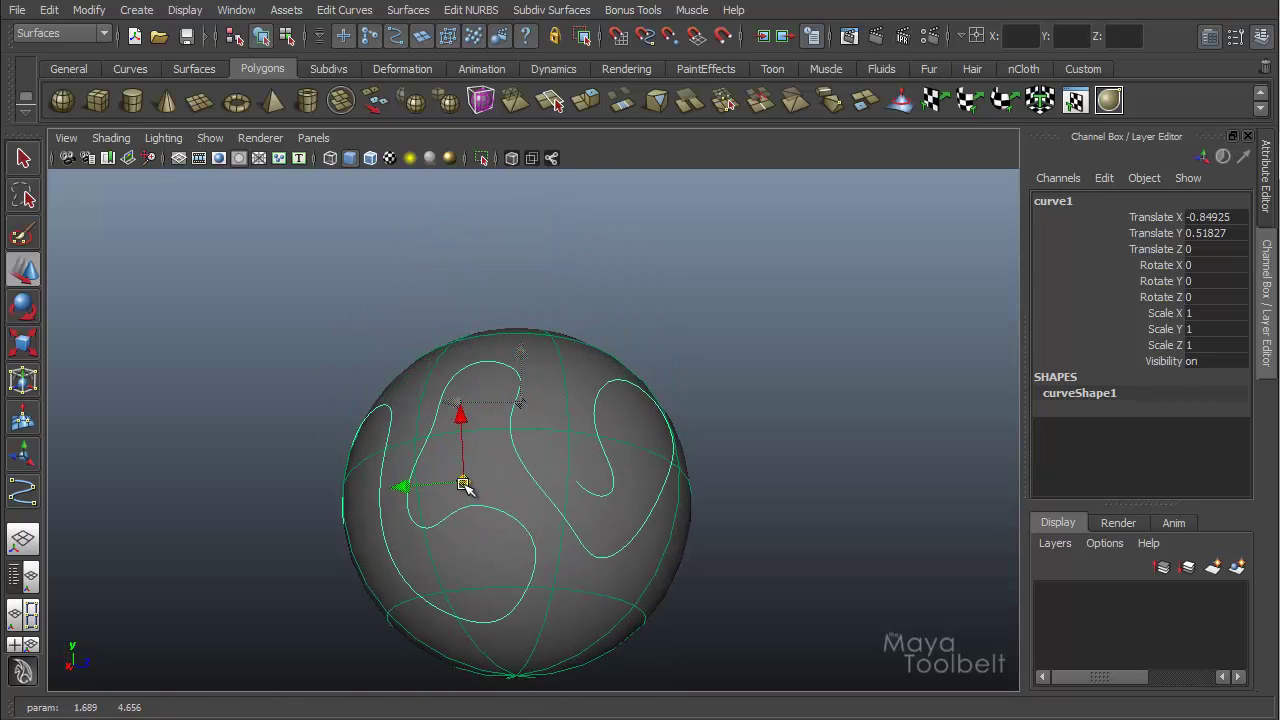
pyautogui.moveTo(465, 515); pyautogui.dragTo(580, 590)
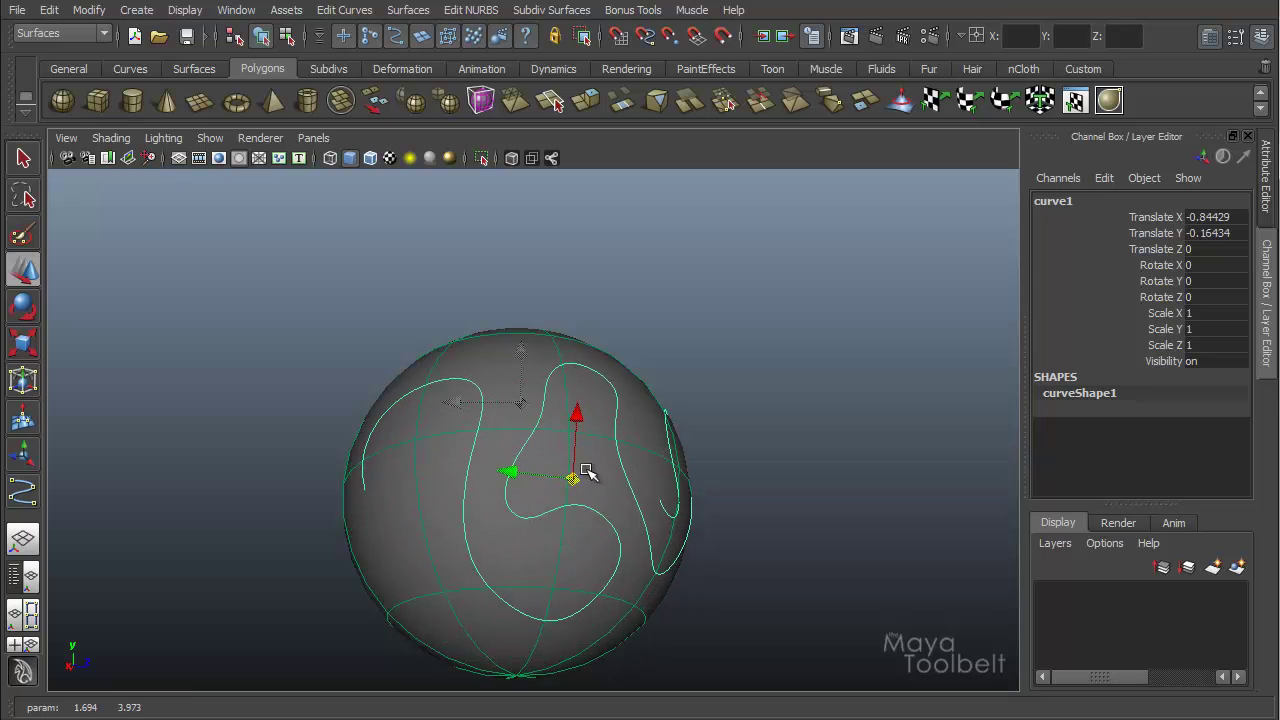
pyautogui.moveTo(625, 456); pyautogui.dragTo(618, 462)
pyautogui.keyDown('alt'); pyautogui.moveTo(618, 462); pyautogui.dragTo(418, 448); pyautogui.keyUp('alt')
pyautogui.moveTo(566, 483); pyautogui.dragTo(632, 497)
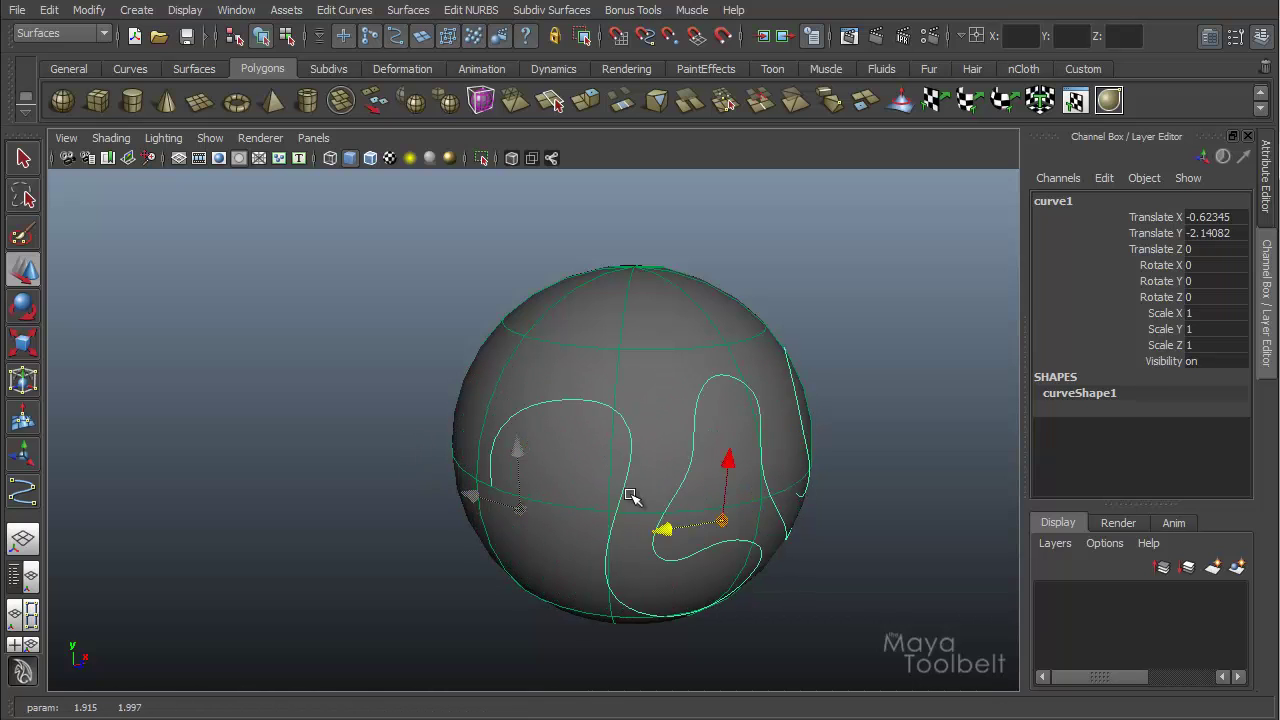
pyautogui.moveTo(737, 434); pyautogui.dragTo(627, 378)
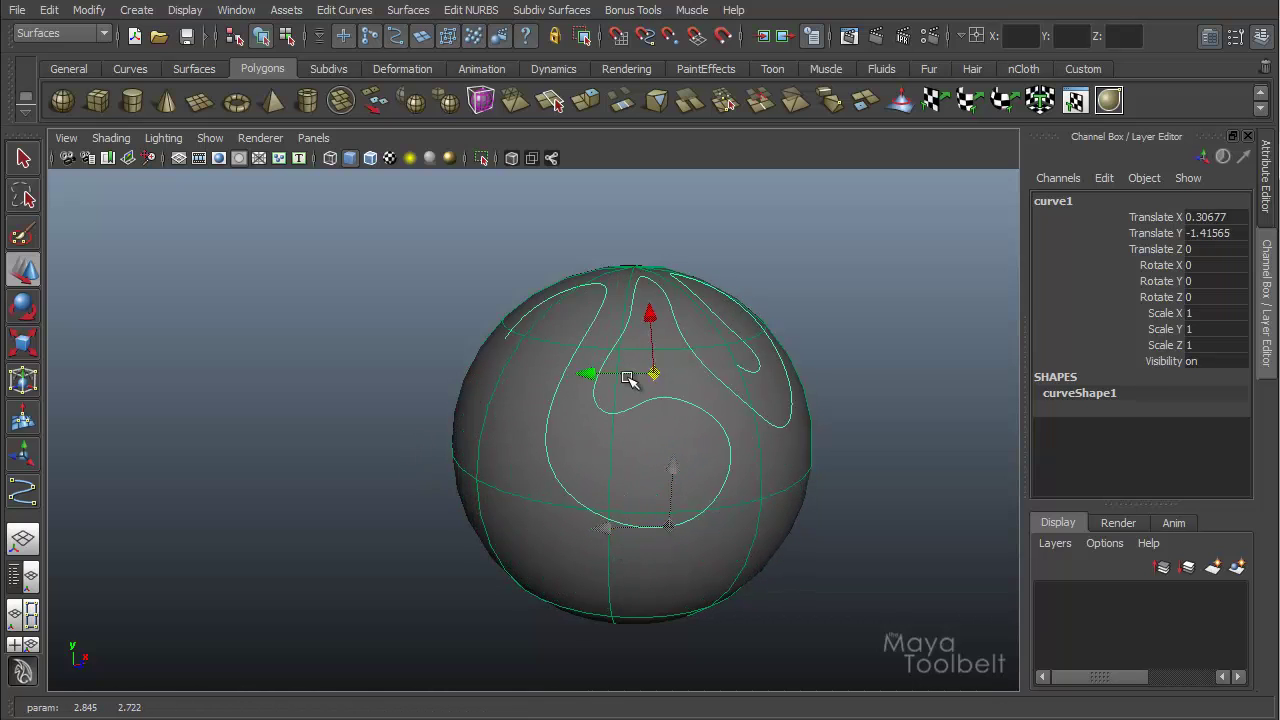
pyautogui.moveTo(643, 332); pyautogui.dragTo(600, 422)
pyautogui.moveTo(632, 510); pyautogui.dragTo(556, 469)
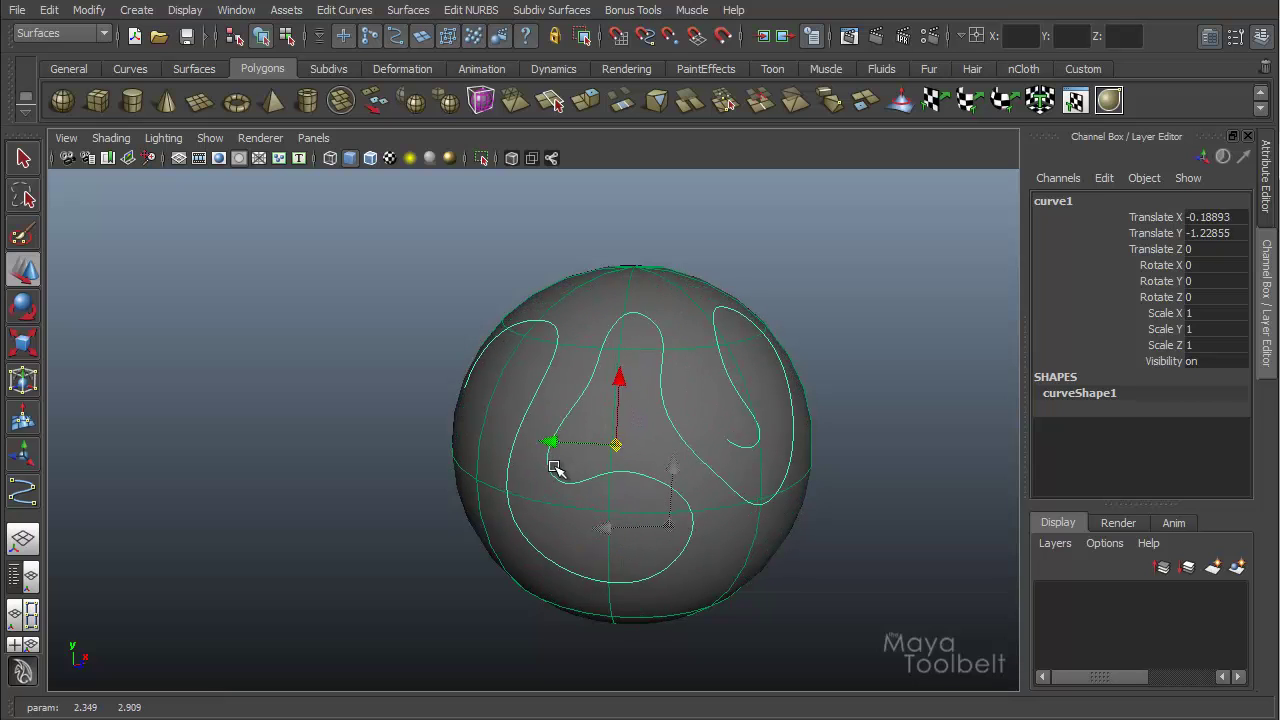
pyautogui.moveTo(621, 426); pyautogui.dragTo(630, 320)
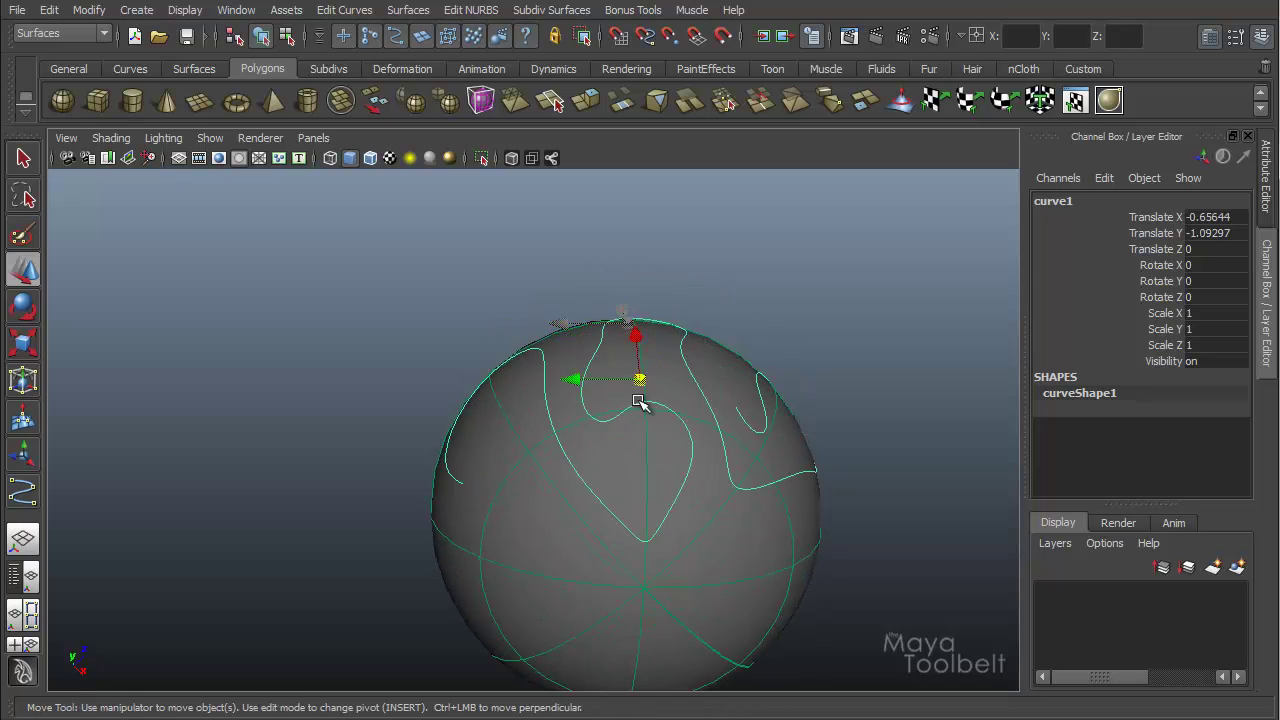
pyautogui.moveTo(640, 402); pyautogui.dragTo(677, 430)
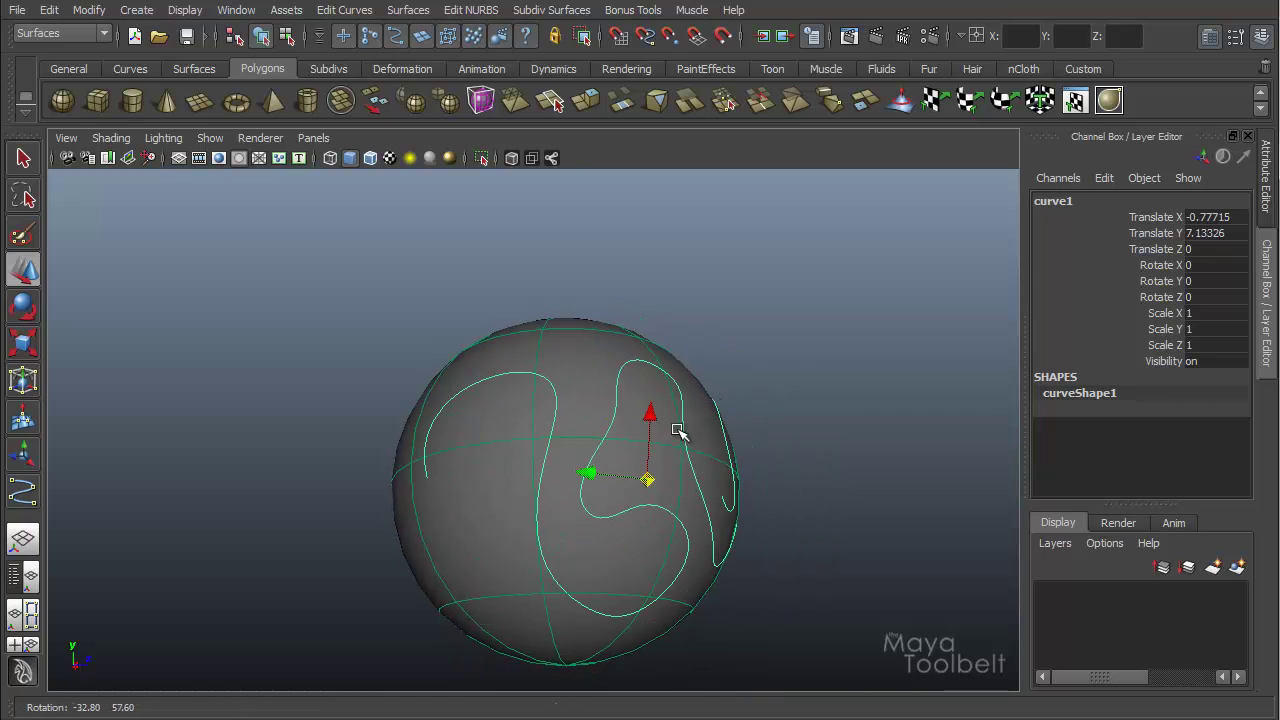
pyautogui.moveTo(592, 473); pyautogui.dragTo(675, 398)
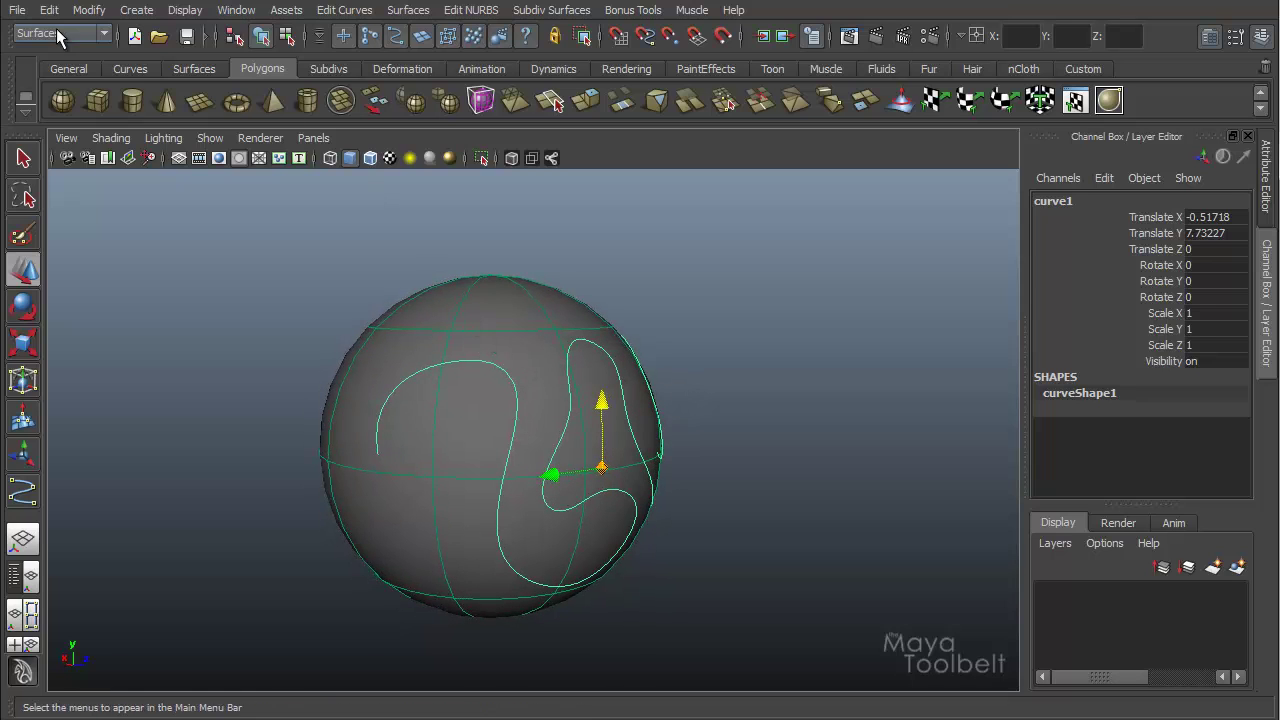
# Step: Create a small NURBS sphere on the live surface at about X -1.50, Y 4.36, Z 4.59
pyautogui.click(143, 12)
pyautogui.moveTo(209, 42)
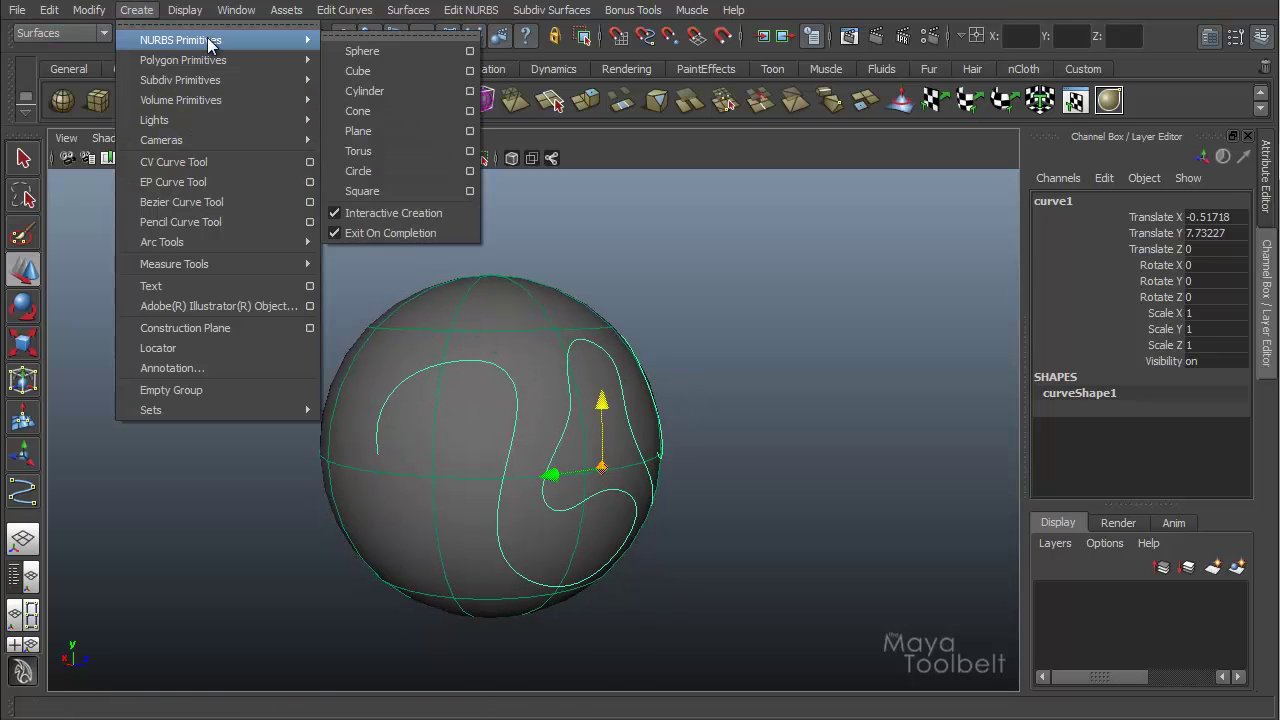
pyautogui.click(357, 50)
pyautogui.moveTo(806, 468); pyautogui.dragTo(872, 533)
pyautogui.press('w')
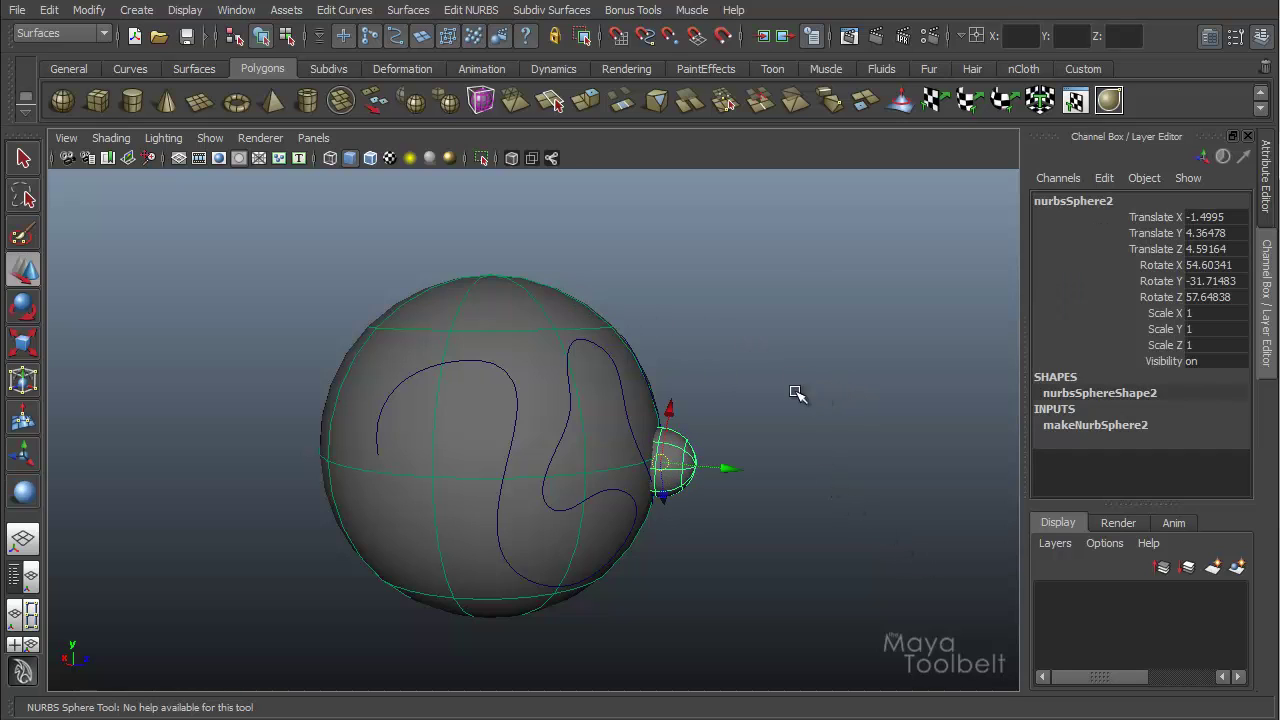
# Step: Move the small sphere away from the live sphere to about X -5.22, Y 4.10, Z 8.18 and scale it uniformly to about 3.19
pyautogui.click(837, 477)
pyautogui.click(675, 462)
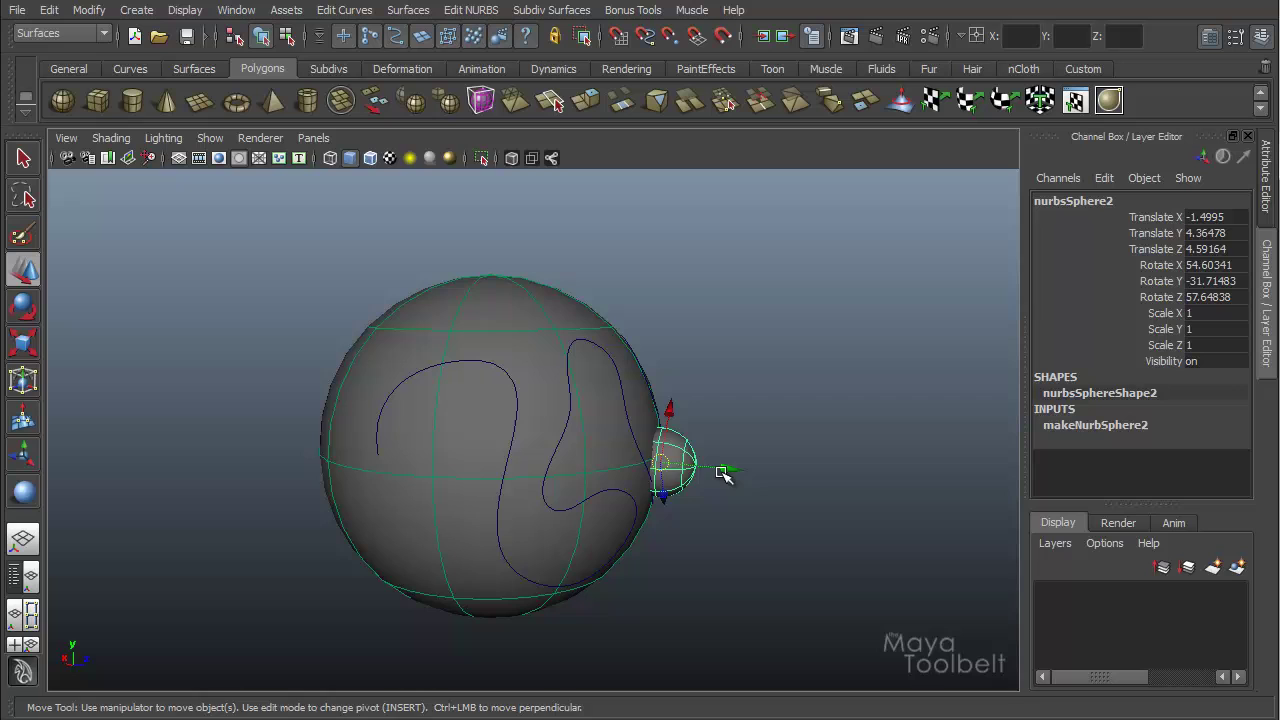
pyautogui.moveTo(726, 477); pyautogui.dragTo(953, 470)
pyautogui.press('r')
pyautogui.moveTo(803, 474); pyautogui.dragTo(858, 434)
# Step: Set nurbsSphere2 to isoparm selection and select one of its isoparms
pyautogui.rightClick(859, 409)
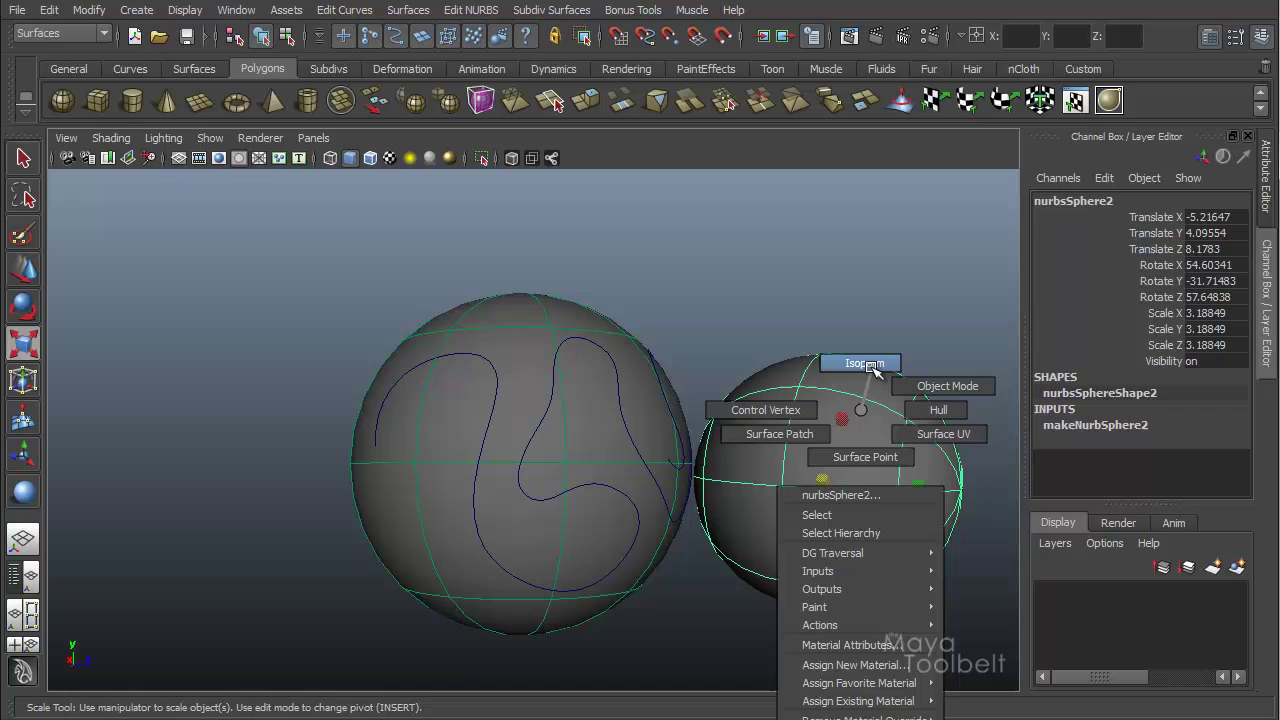
pyautogui.click(865, 365)
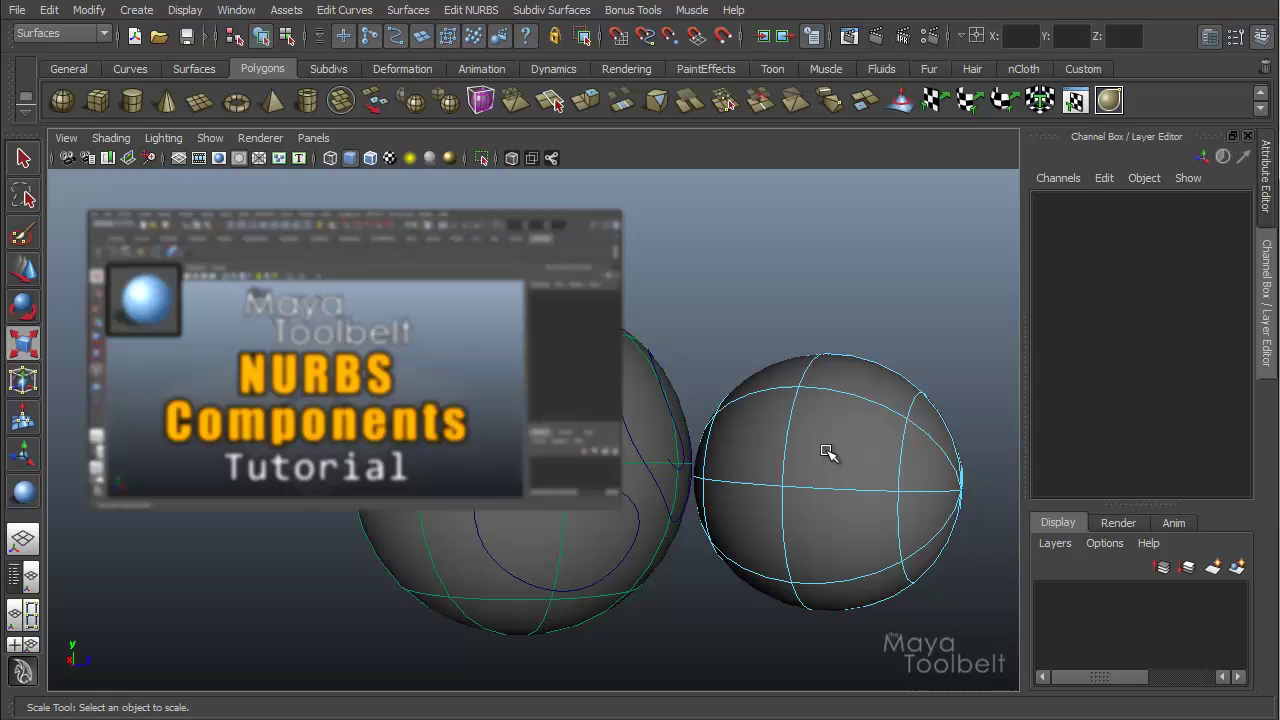
pyautogui.rightClick(845, 408)
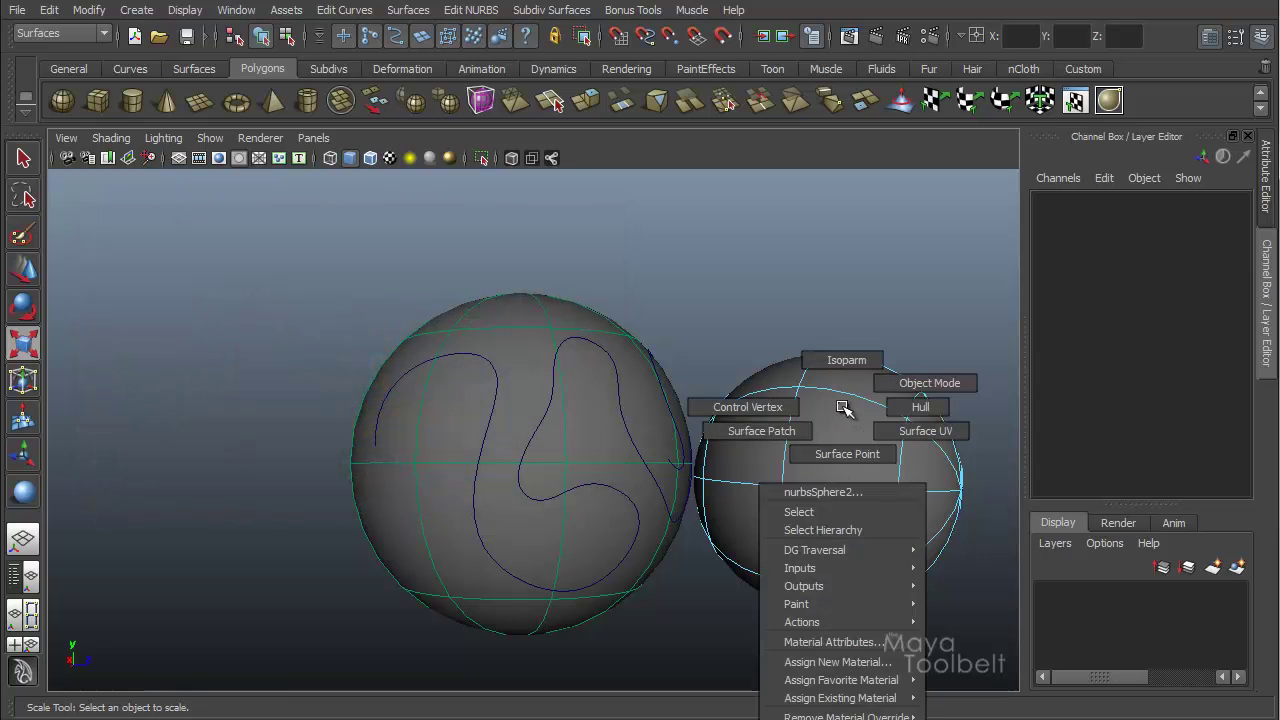
pyautogui.moveTo(845, 408); pyautogui.dragTo(846, 358, button='right')
pyautogui.click(793, 418)
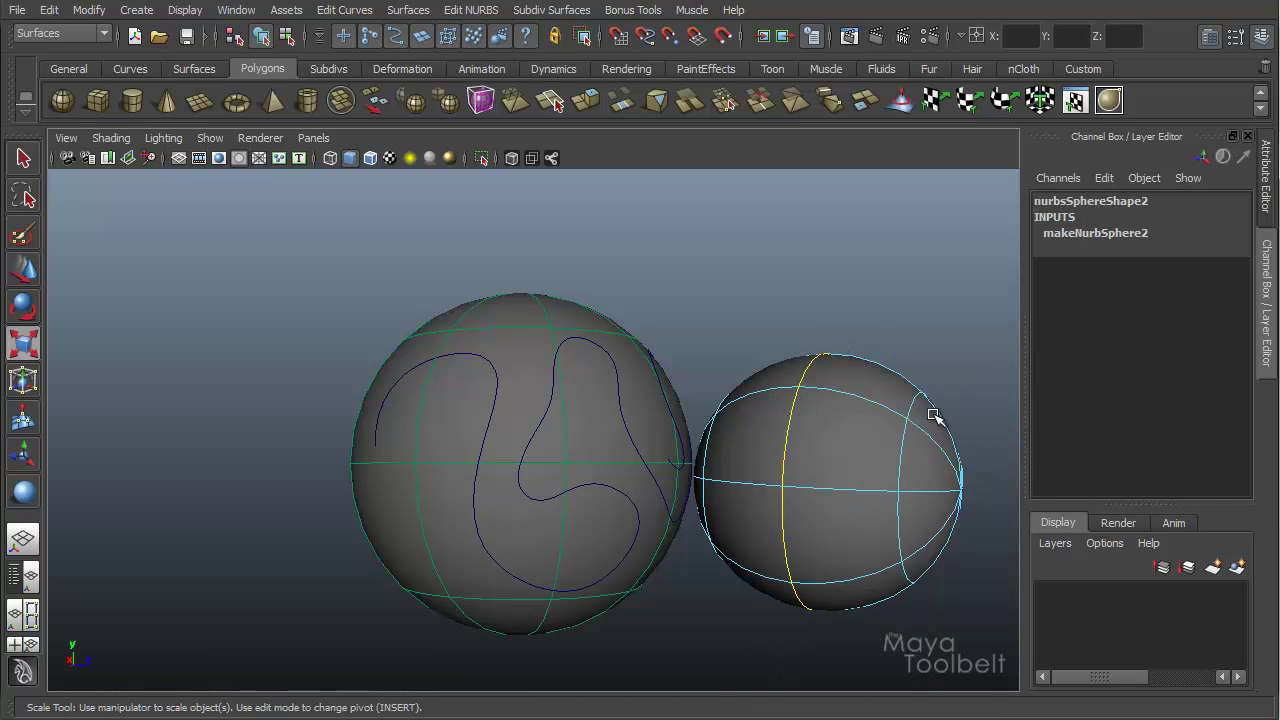
pyautogui.click(879, 403)
pyautogui.click(788, 418)
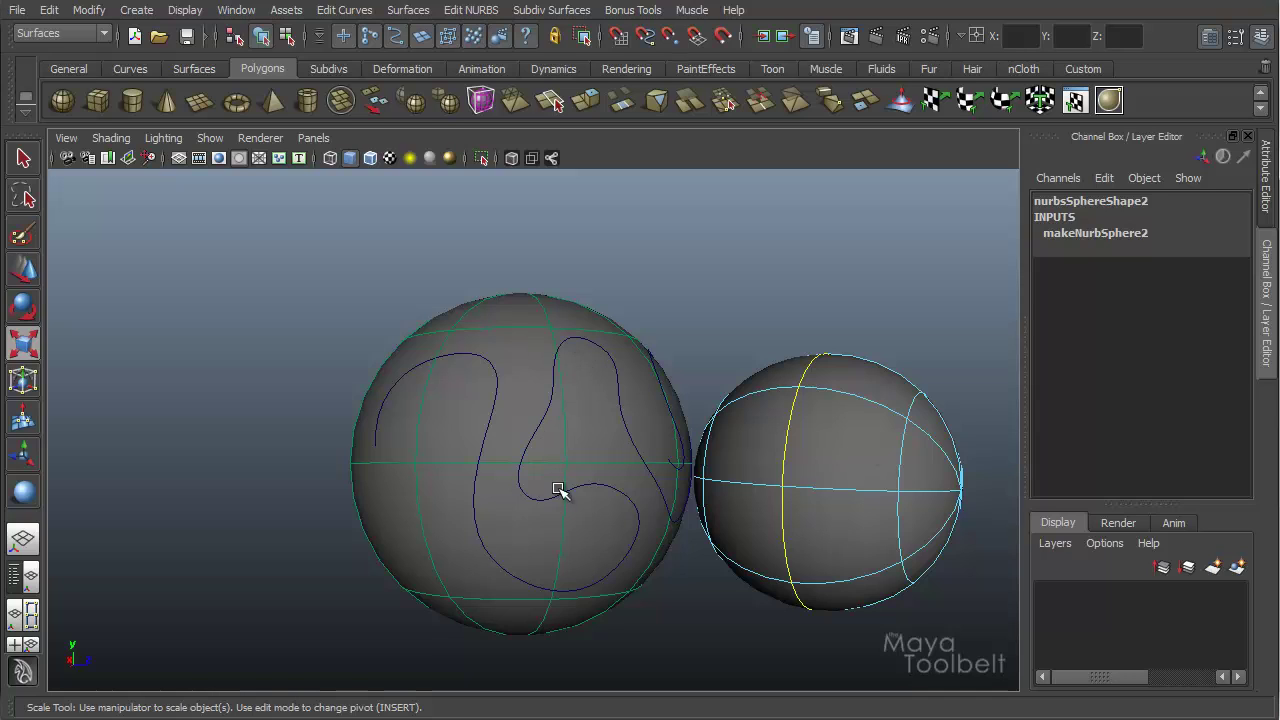
# Step: Compare curve1 with an isoparm of nurbsSphere2 by selecting each in turn, finishing with curve1 selected
pyautogui.click(594, 481)
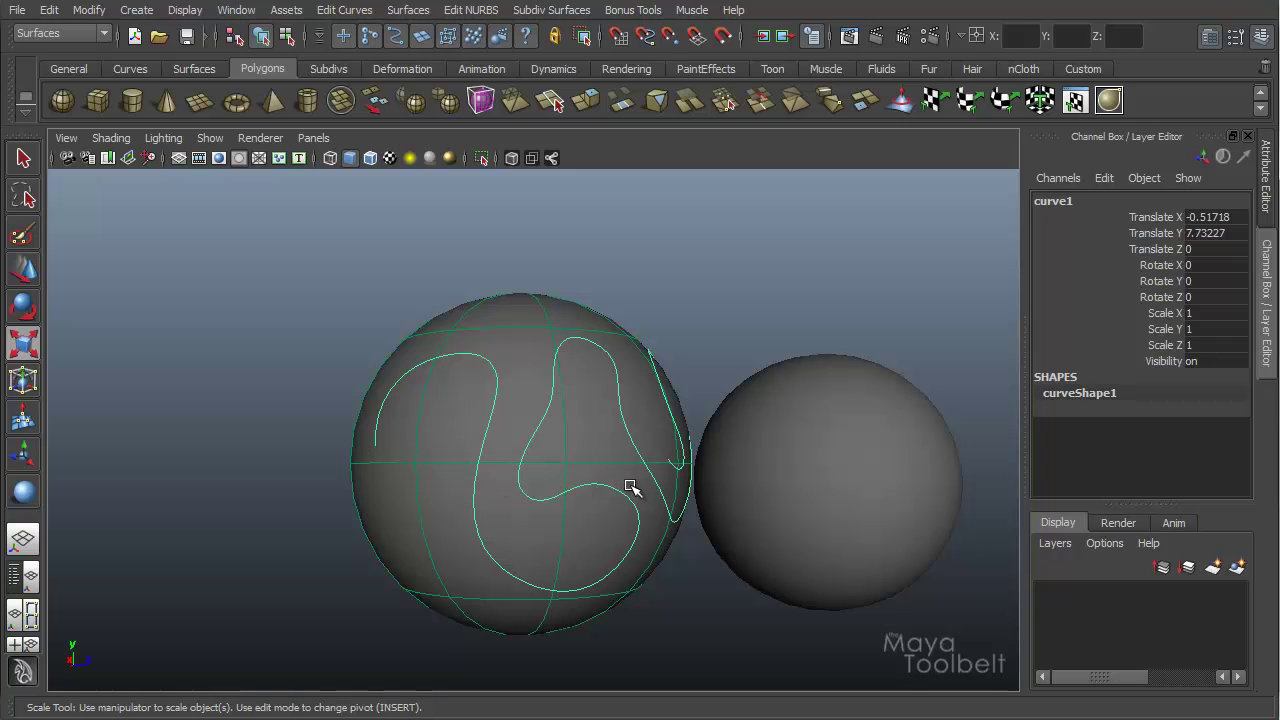
pyautogui.click(894, 442)
pyautogui.moveTo(804, 443); pyautogui.dragTo(806, 394, button='right')
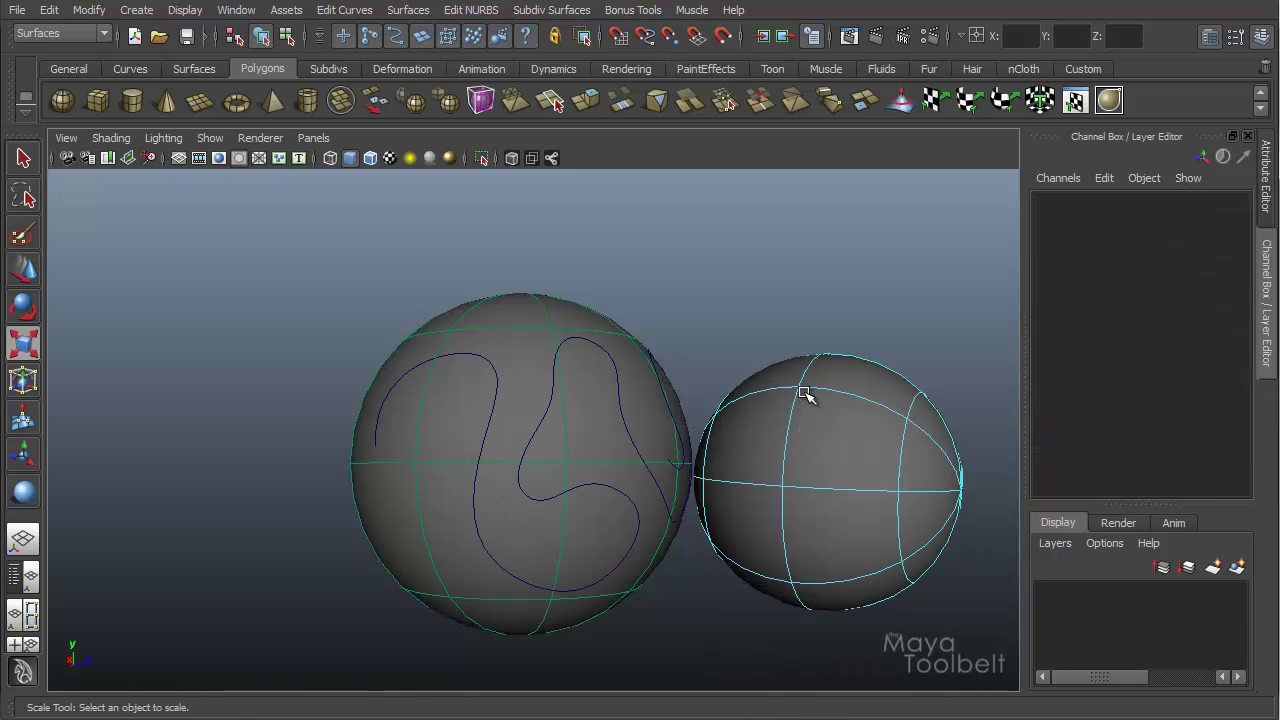
pyautogui.click(798, 399)
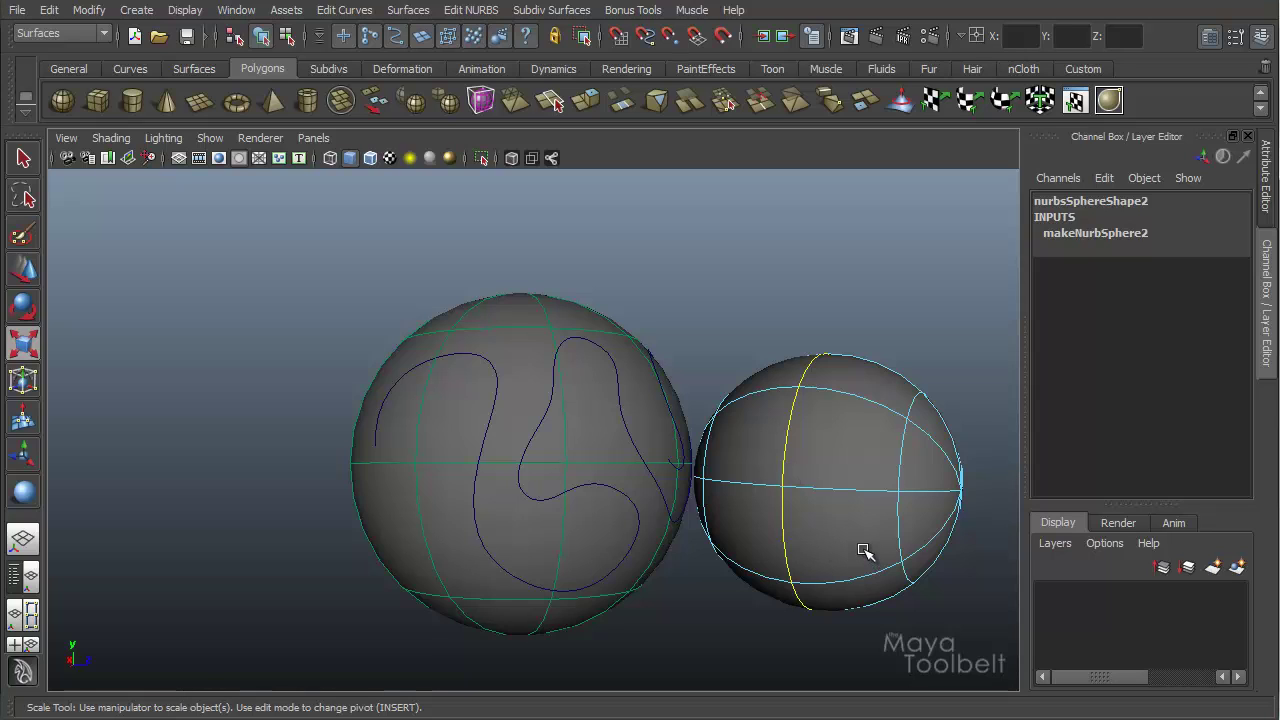
pyautogui.click(600, 349)
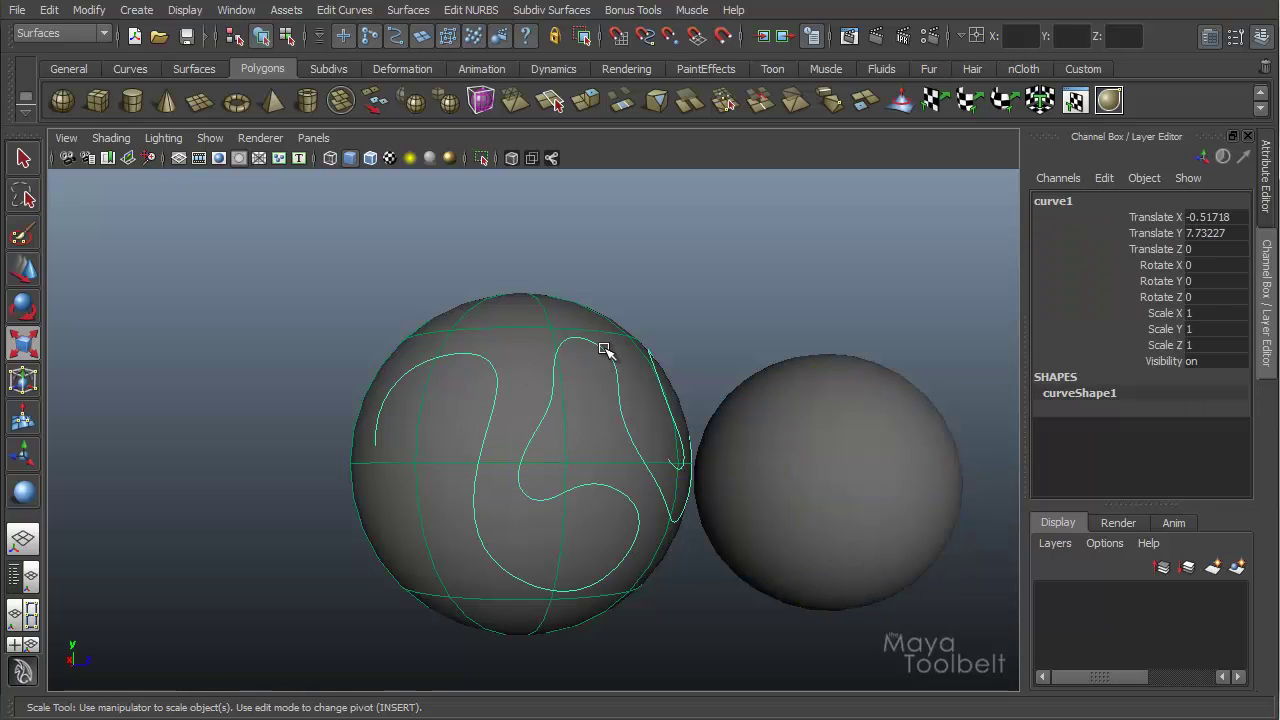
# Step: Move nurbsSphere2 farther from the live sphere, to about X -7.27, Y 3.95, Z 10.16
pyautogui.keyDown('alt'); pyautogui.moveTo(698, 340); pyautogui.dragTo(743, 437); pyautogui.keyUp('alt')
pyautogui.click(806, 425)
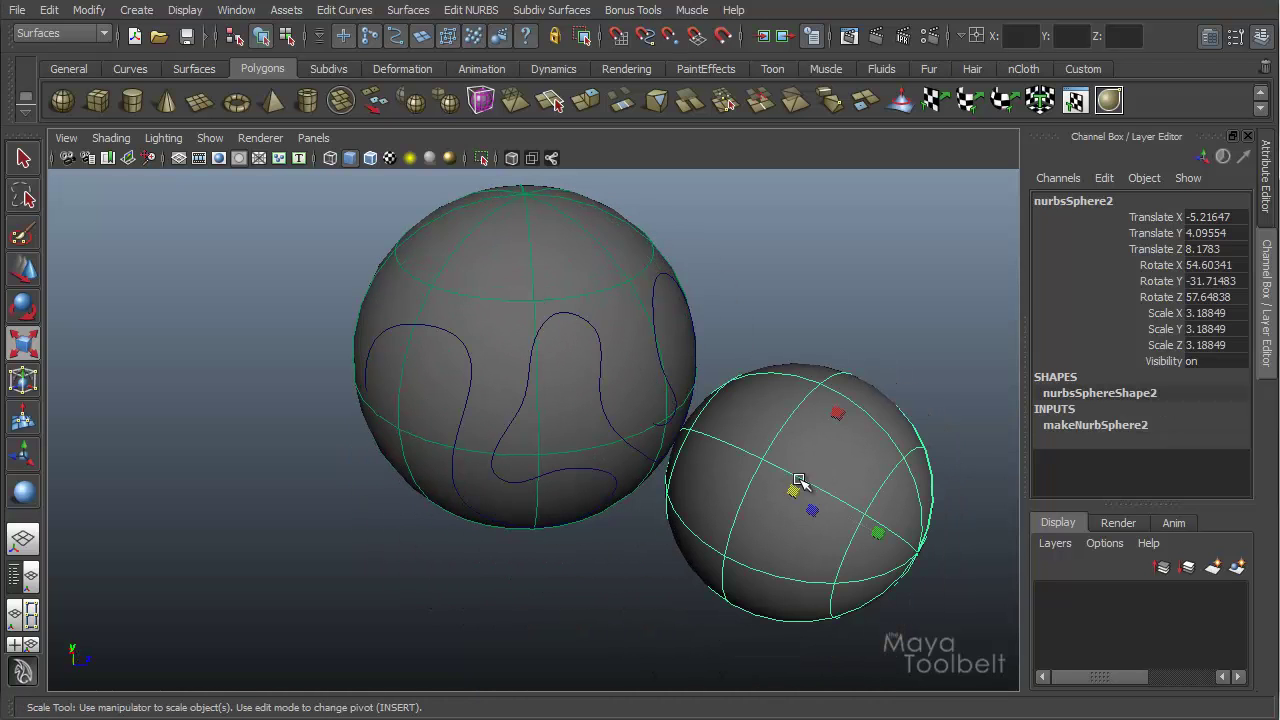
pyautogui.press('w')
pyautogui.moveTo(943, 545); pyautogui.dragTo(994, 509)
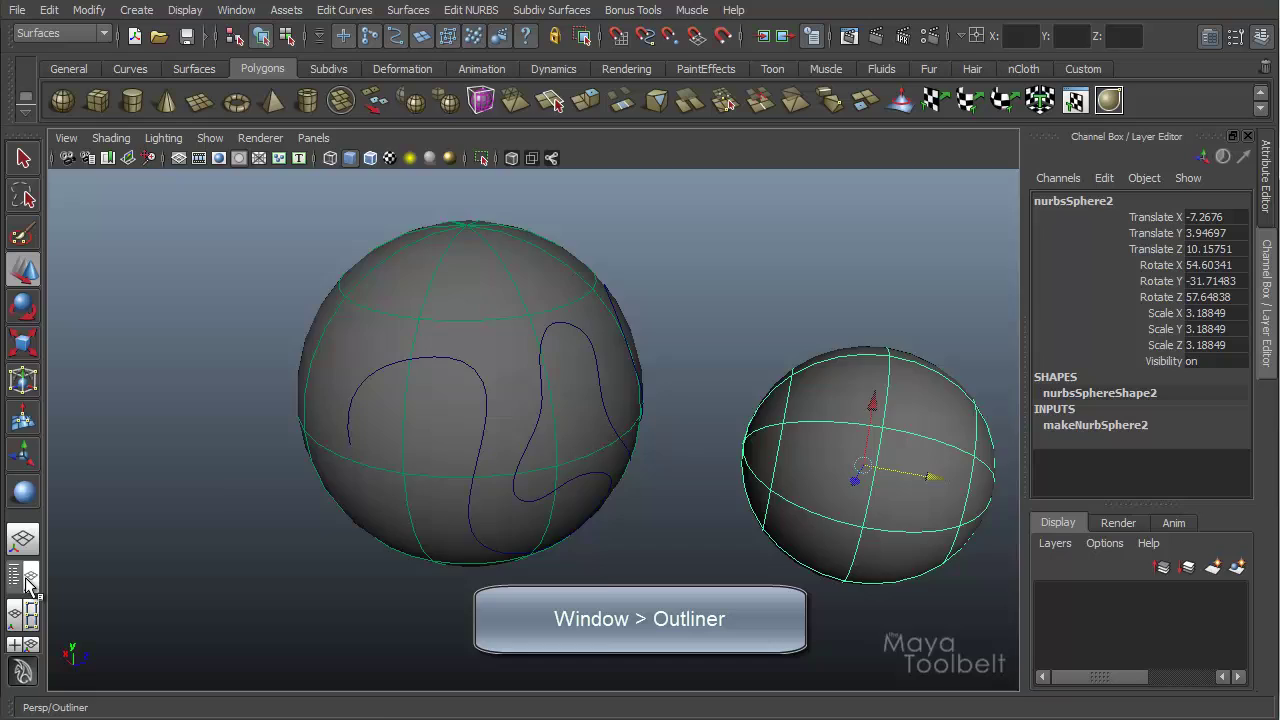
# Step: Show the Outliner beside the perspective view and delete nurbsSphere2
pyautogui.click(23, 576)
pyautogui.click(156, 266)
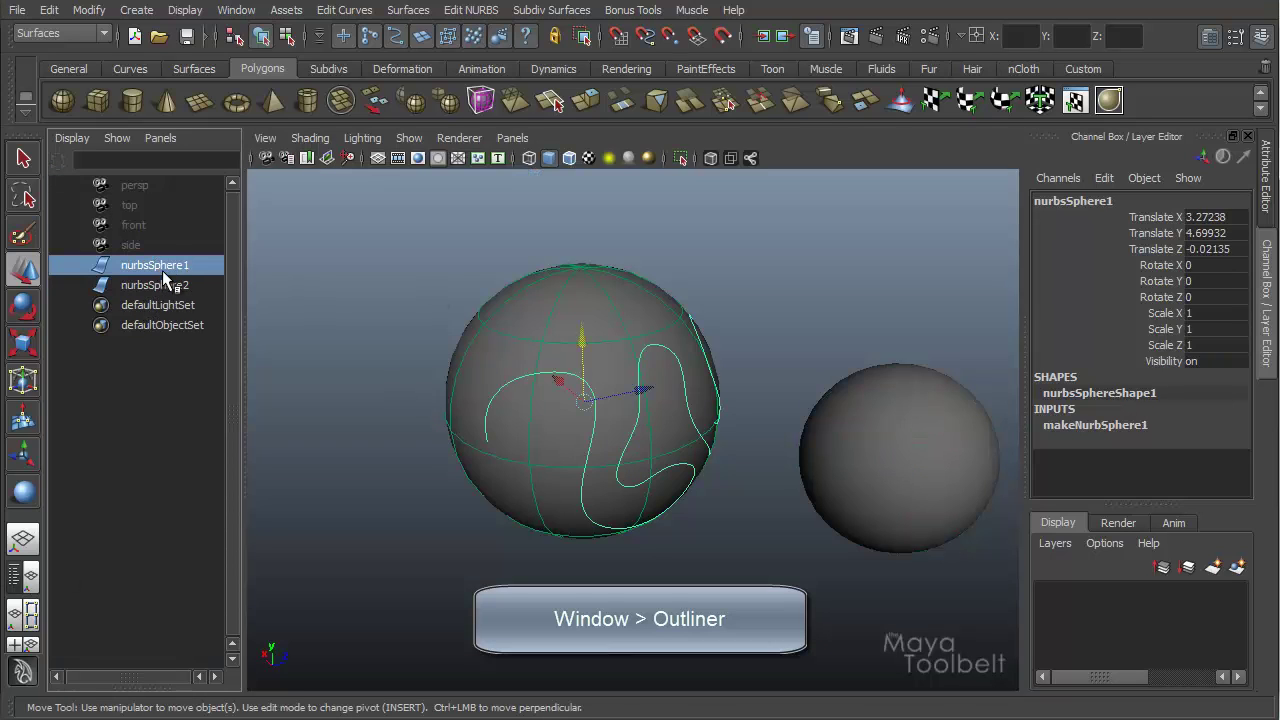
pyautogui.click(168, 286)
pyautogui.press('Delete')
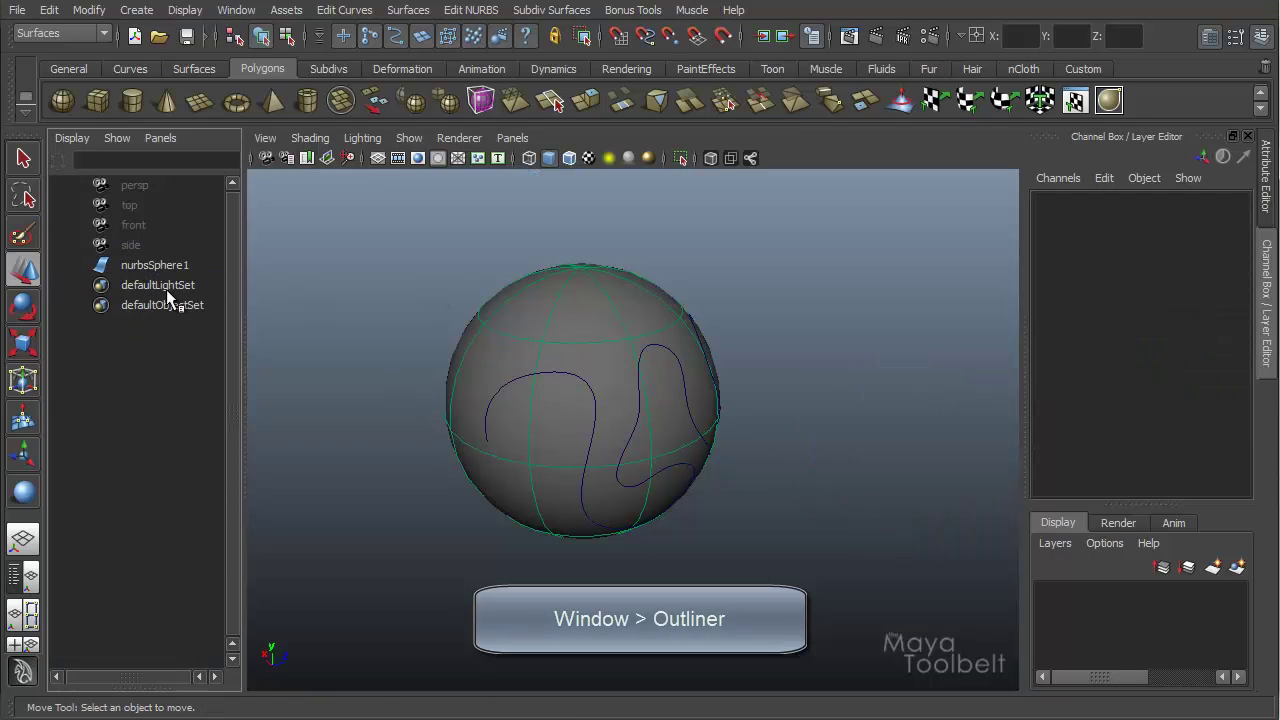
# Step: Select nurbsSphere1 in the Outliner and inspect it together with the curve on its surface
pyautogui.click(156, 264)
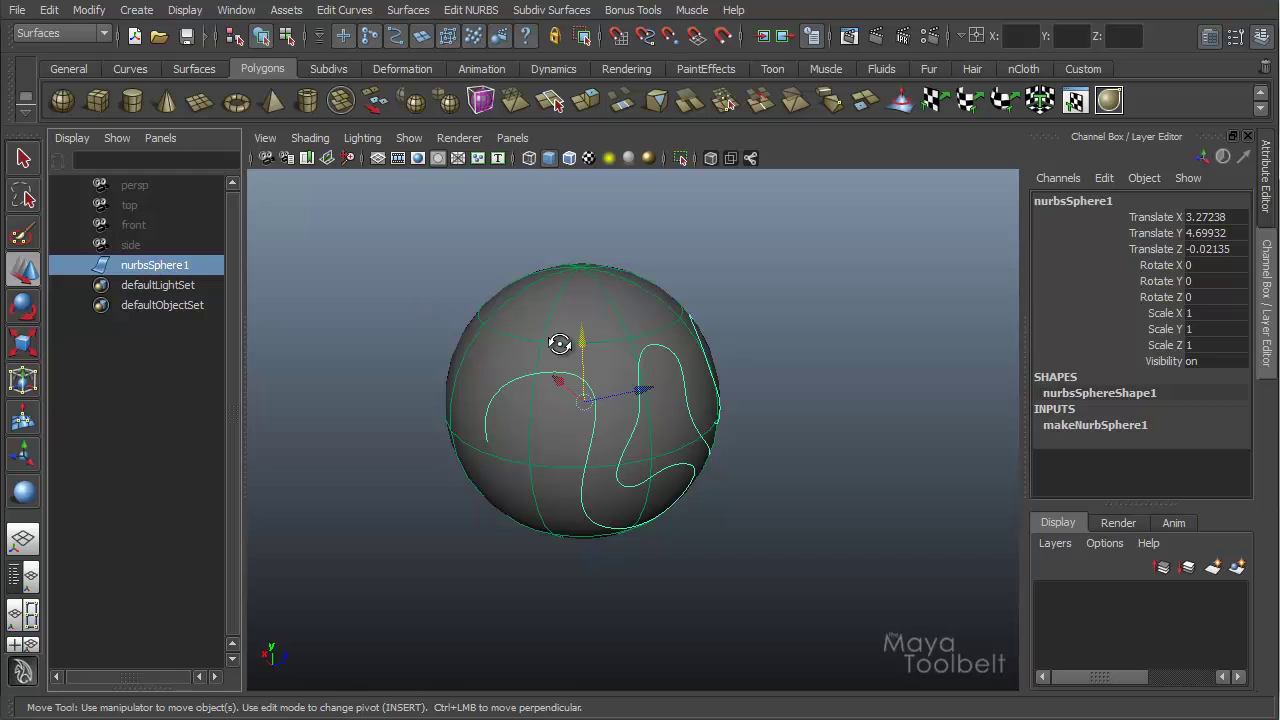
pyautogui.keyDown('alt'); pyautogui.moveTo(557, 346); pyautogui.dragTo(543, 294); pyautogui.keyUp('alt')
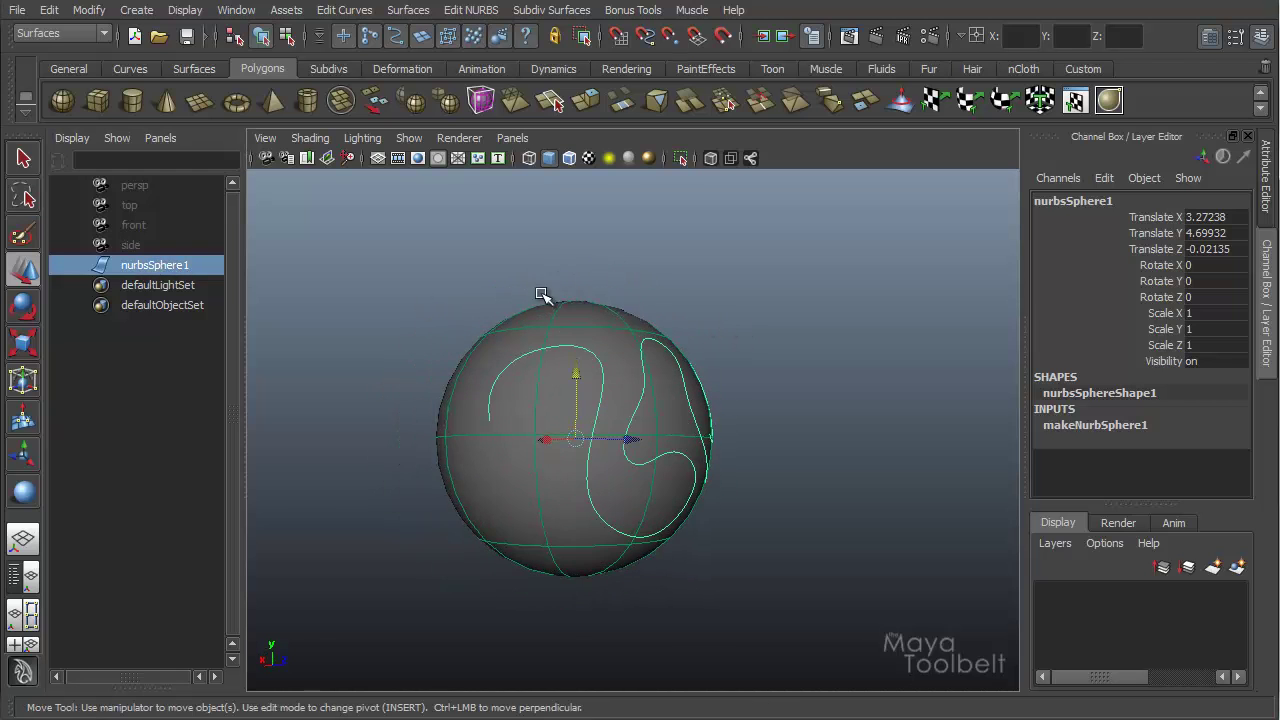
pyautogui.keyDown('alt'); pyautogui.moveTo(543, 294); pyautogui.dragTo(646, 271, button='right'); pyautogui.keyUp('alt')
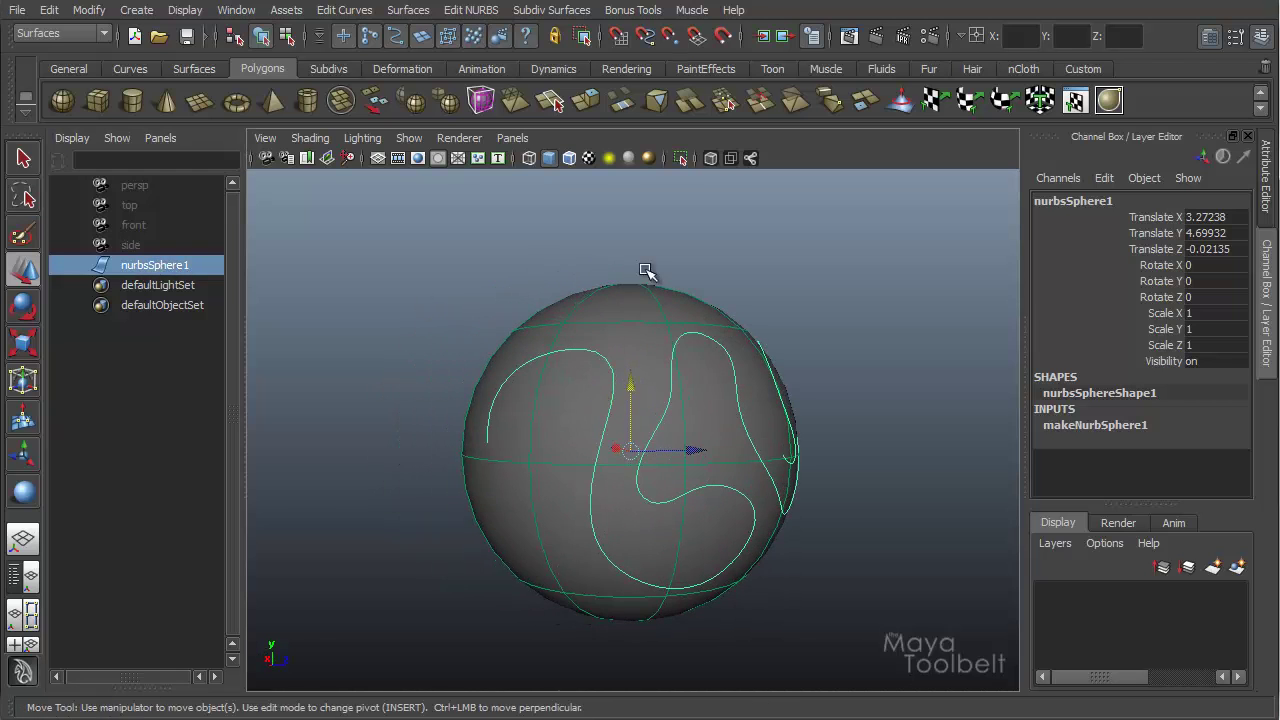
# Step: Turn off the live state of nurbsSphere1 and reselect the sphere with the Move tool
pyautogui.click(725, 38)
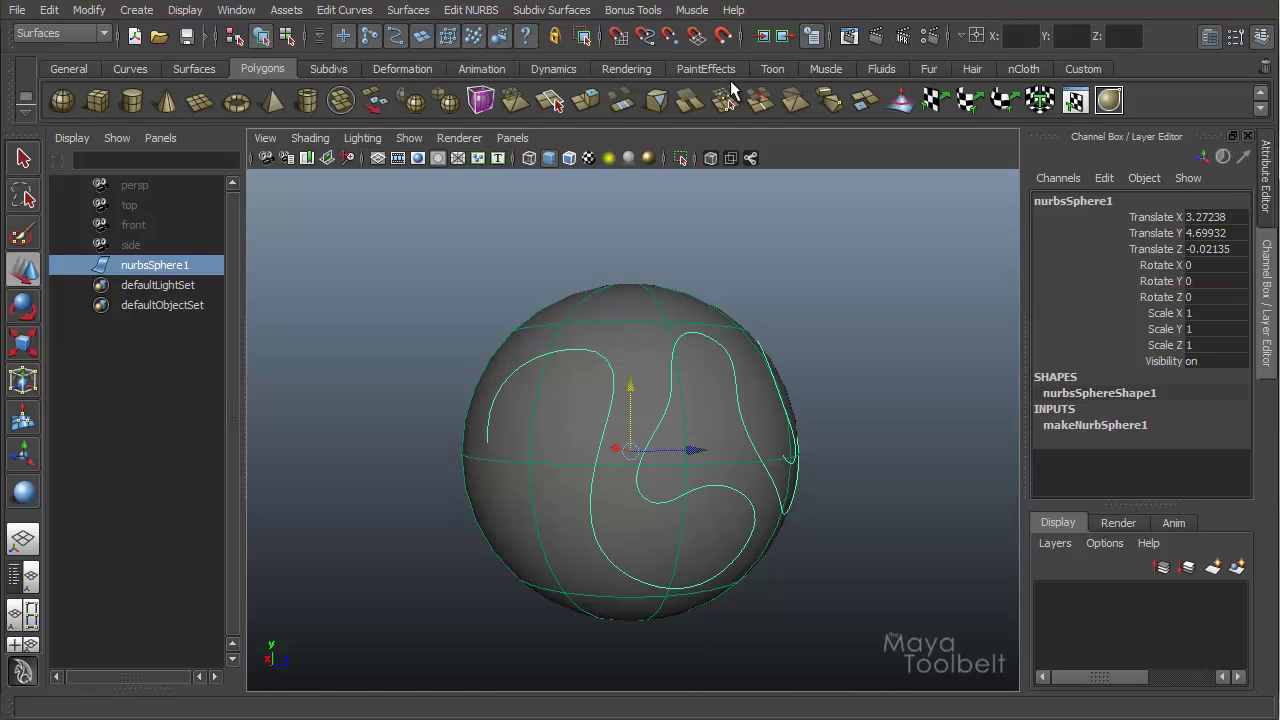
pyautogui.click(715, 290)
pyautogui.click(720, 38)
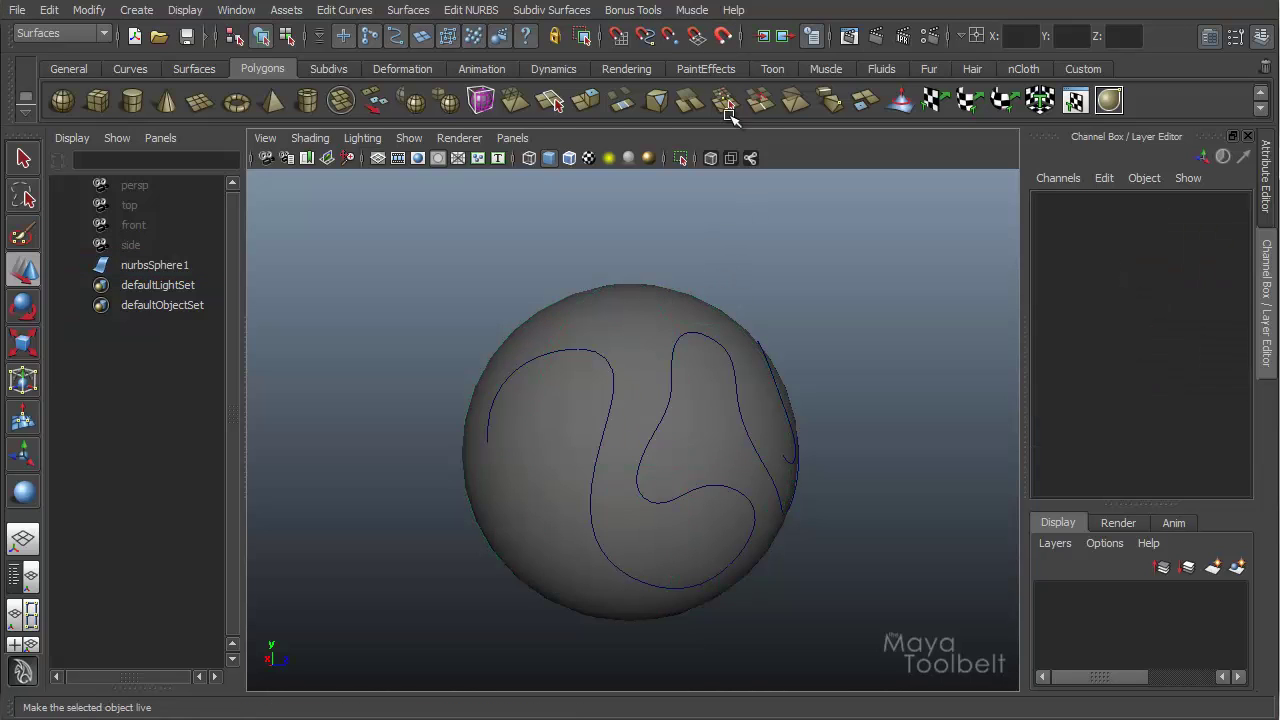
pyautogui.press('w')
pyautogui.keyDown('alt'); pyautogui.moveTo(700, 325); pyautogui.dragTo(654, 297); pyautogui.keyUp('alt')
pyautogui.click(751, 391)
# Step: Examine nurbsSphere1 and the curve lying on its surface from several angles
pyautogui.keyDown('alt'); pyautogui.moveTo(751, 391); pyautogui.dragTo(520, 436); pyautogui.keyUp('alt')
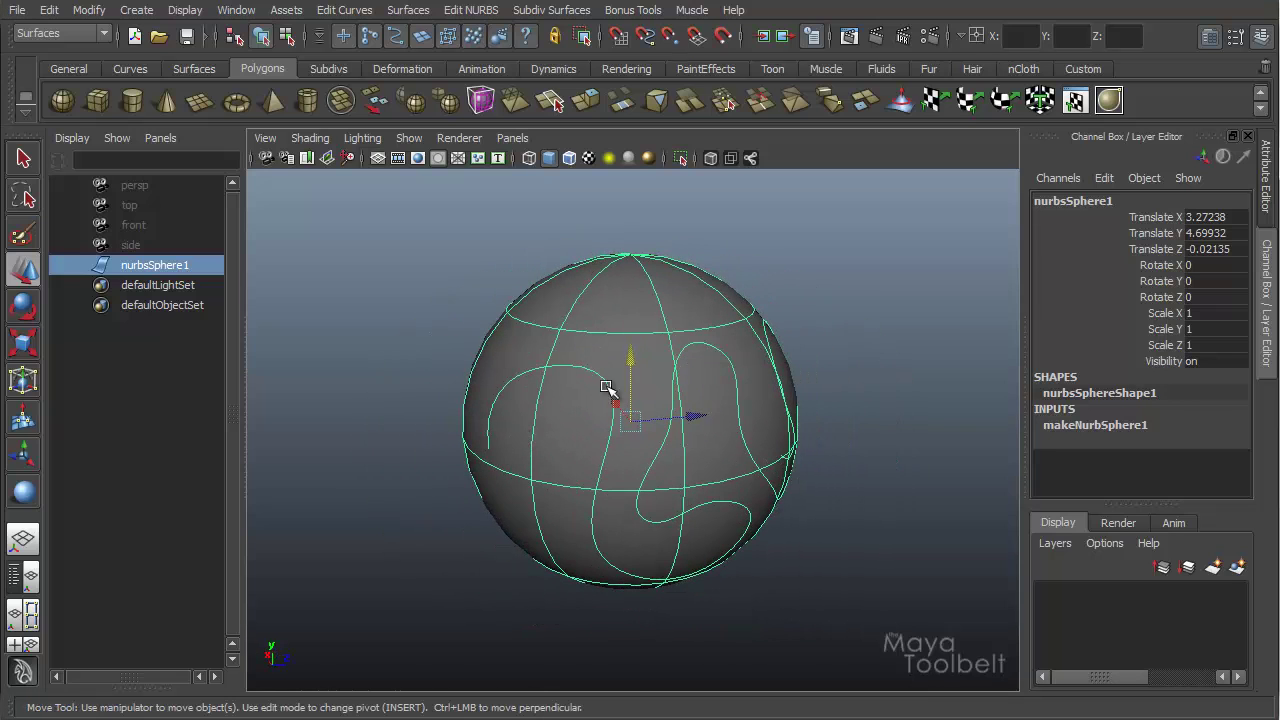
pyautogui.keyDown('alt'); pyautogui.moveTo(743, 432); pyautogui.dragTo(640, 400); pyautogui.keyUp('alt')
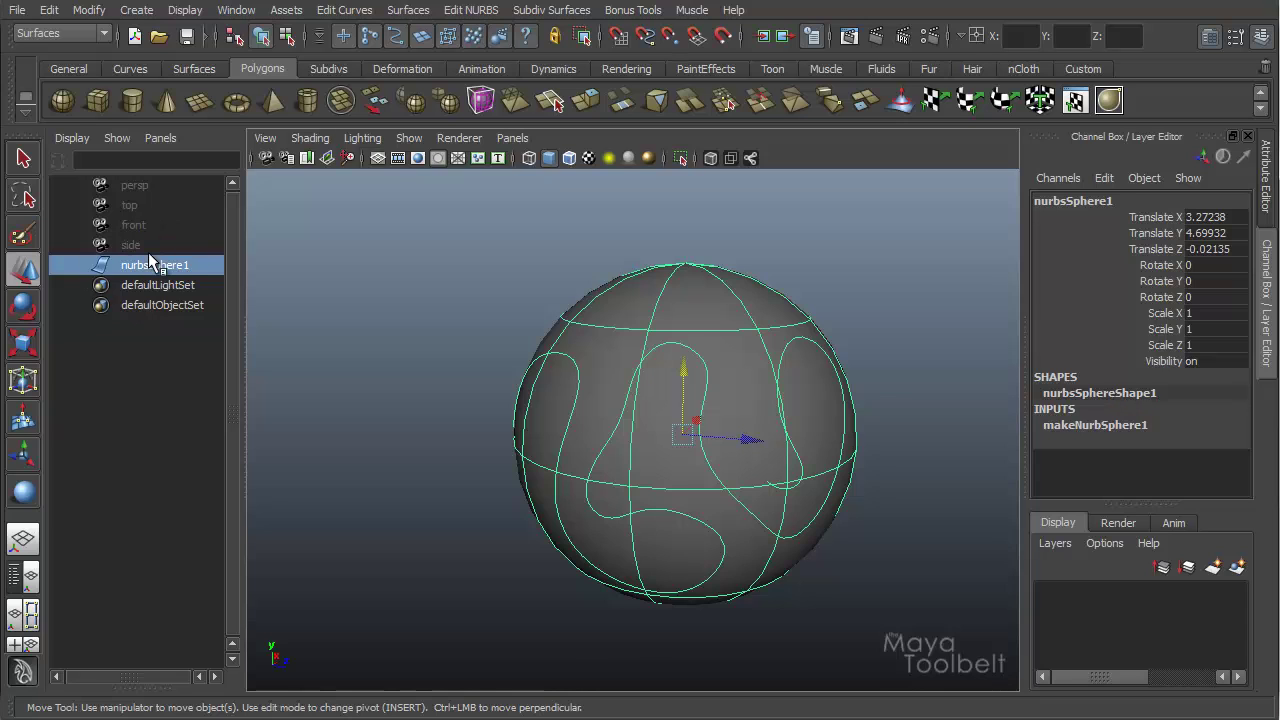
pyautogui.keyDown('alt'); pyautogui.moveTo(663, 394); pyautogui.dragTo(651, 396); pyautogui.keyUp('alt')
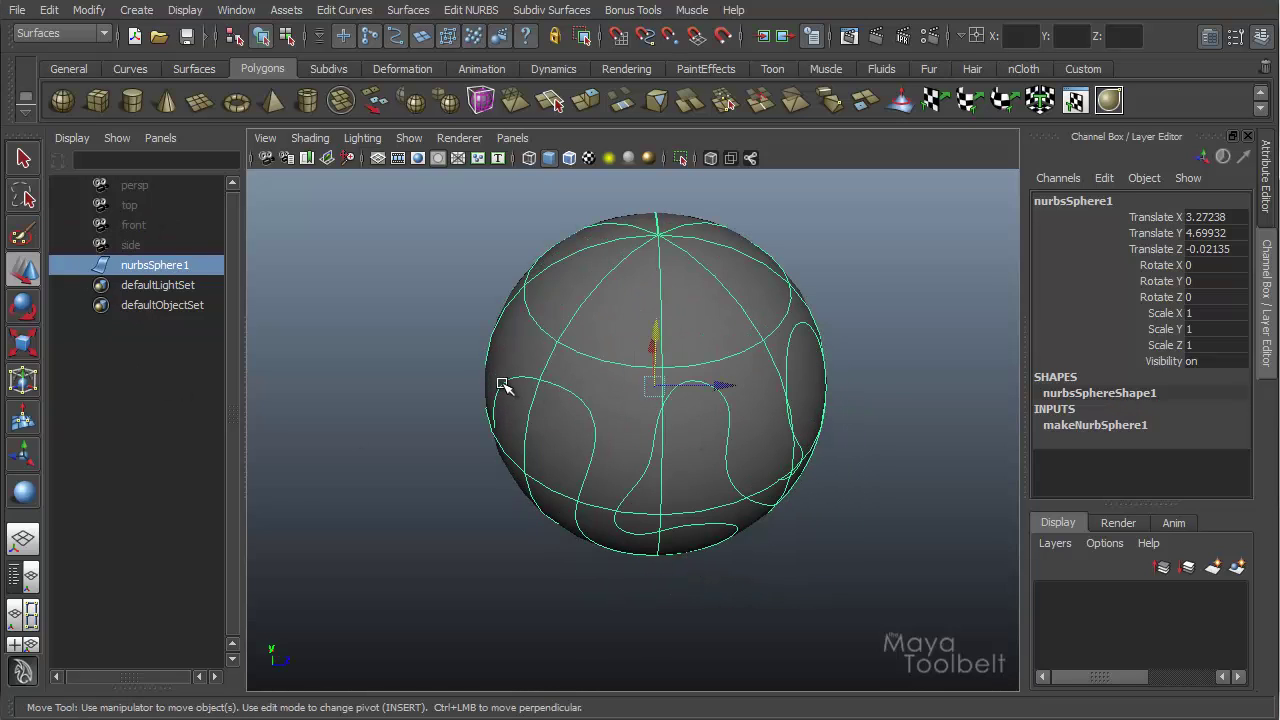
pyautogui.keyDown('alt'); pyautogui.moveTo(784, 432); pyautogui.dragTo(620, 380); pyautogui.keyUp('alt')
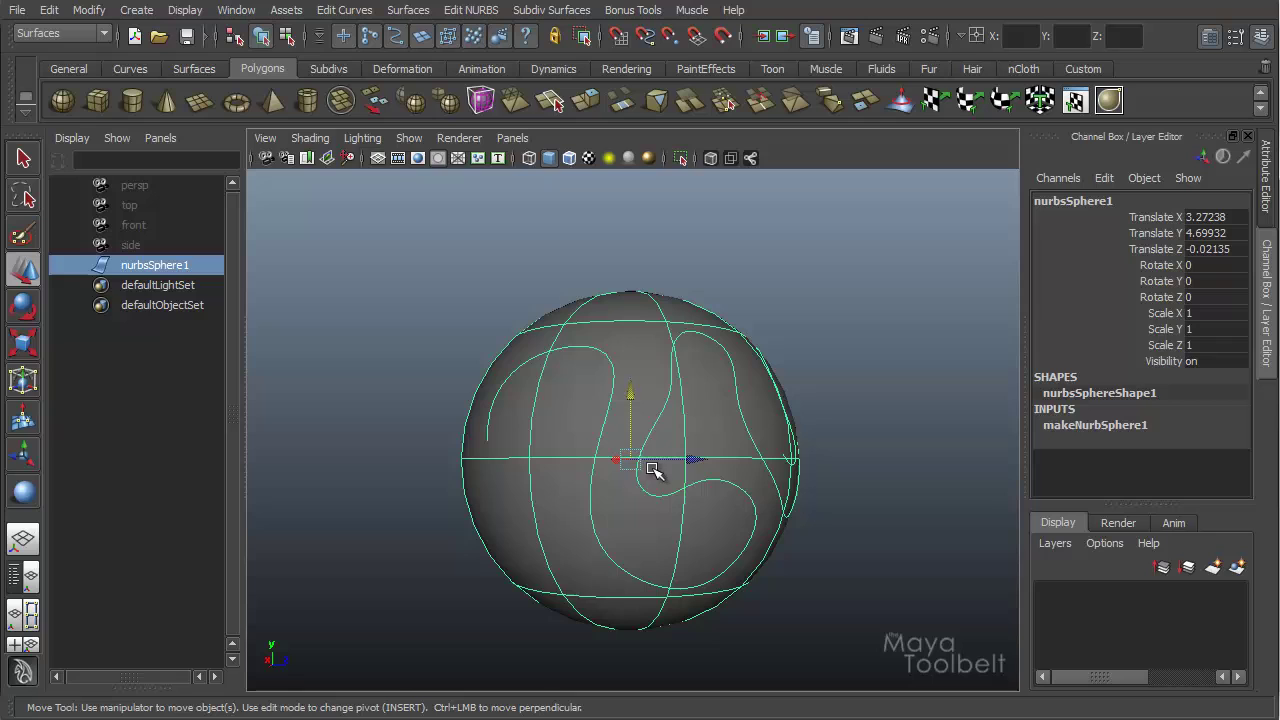
pyautogui.keyDown('alt'); pyautogui.moveTo(794, 490); pyautogui.dragTo(686, 360); pyautogui.keyUp('alt')
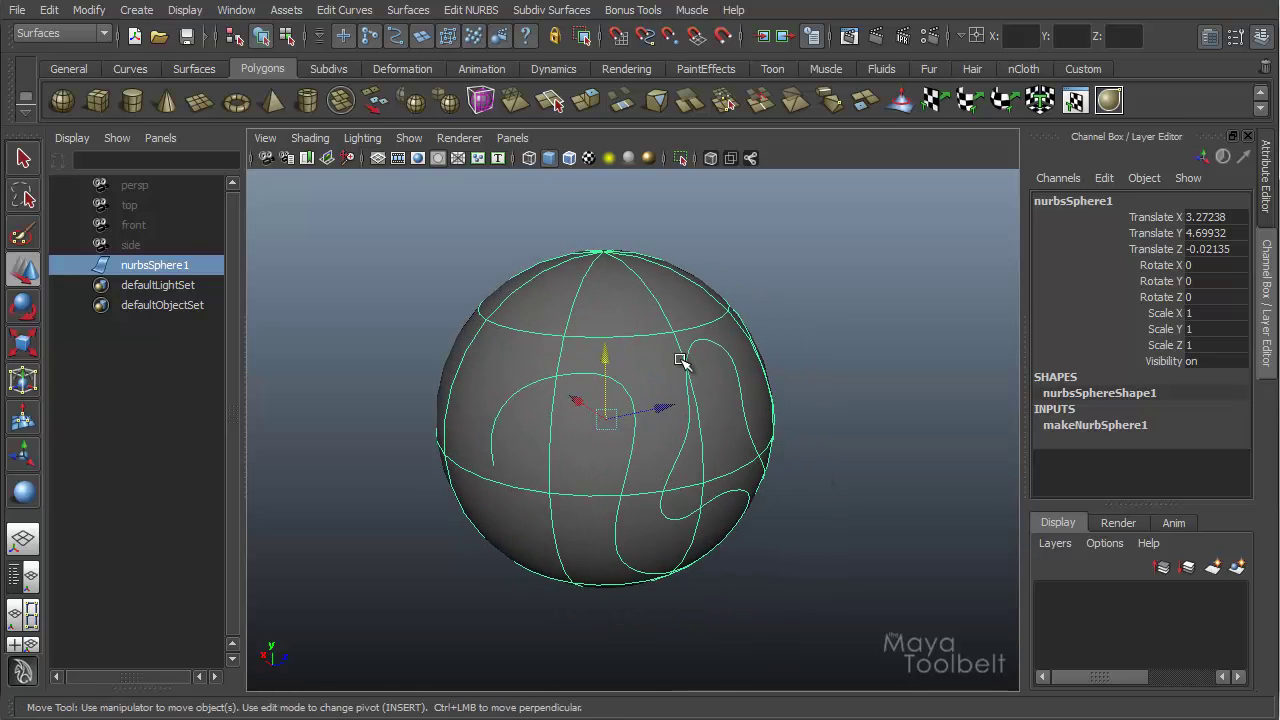
pyautogui.keyDown('alt'); pyautogui.moveTo(666, 403); pyautogui.dragTo(717, 369); pyautogui.keyUp('alt')
pyautogui.keyDown('alt'); pyautogui.moveTo(717, 369); pyautogui.dragTo(735, 366, button='middle'); pyautogui.keyUp('alt')
pyautogui.keyDown('alt'); pyautogui.moveTo(735, 366); pyautogui.dragTo(670, 250); pyautogui.keyUp('alt')
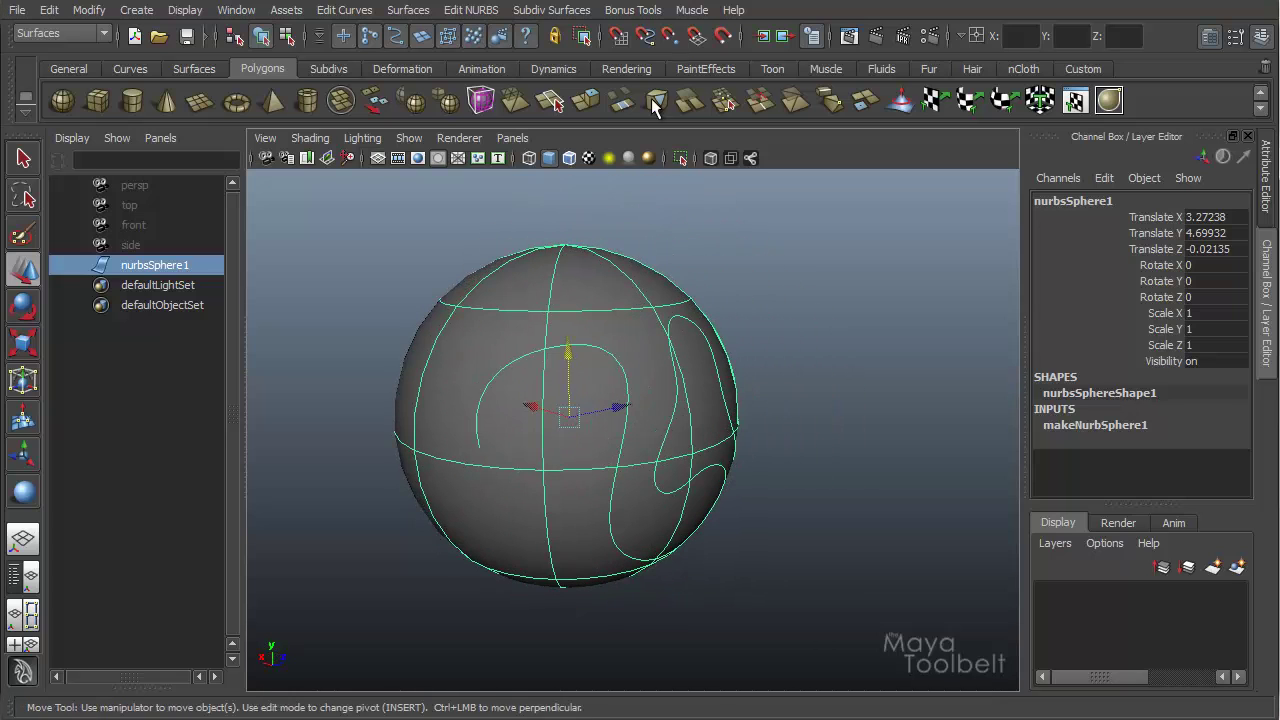
pyautogui.click(413, 12)
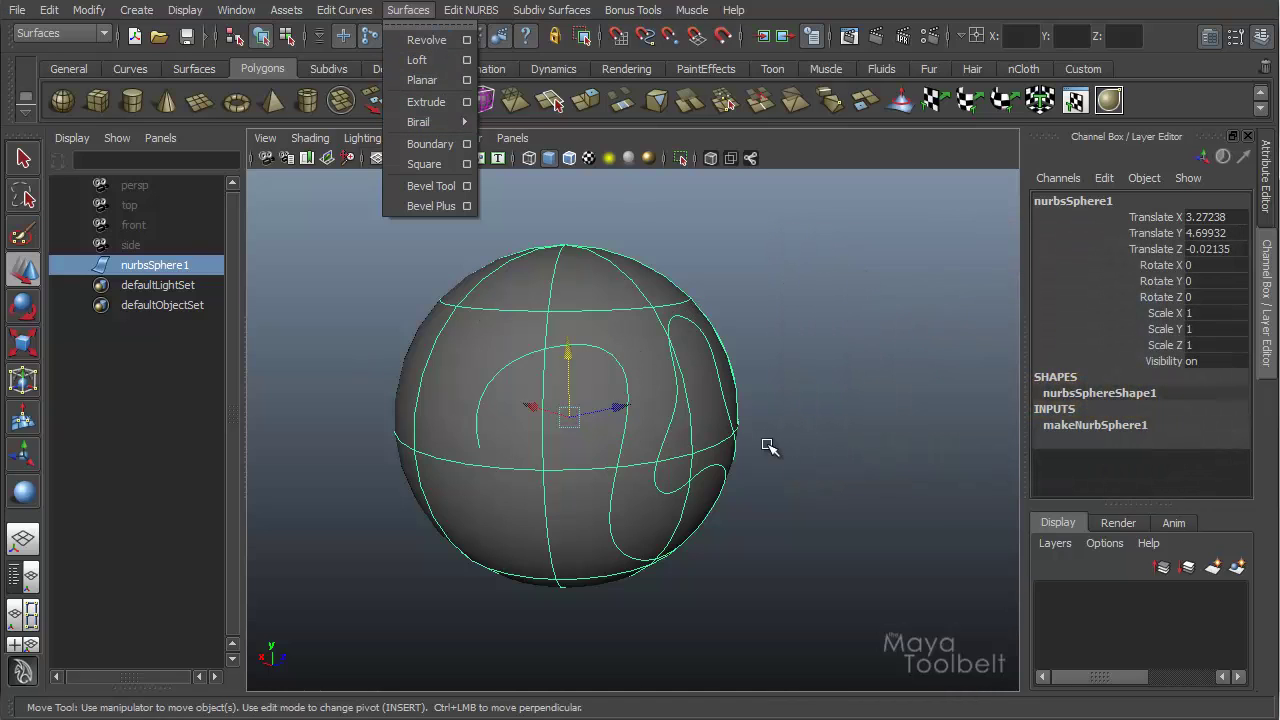
# Step: Select curve1 on the sphere and slide it upward along the surface, to about X -0.32, Y 7.73
pyautogui.click(766, 297)
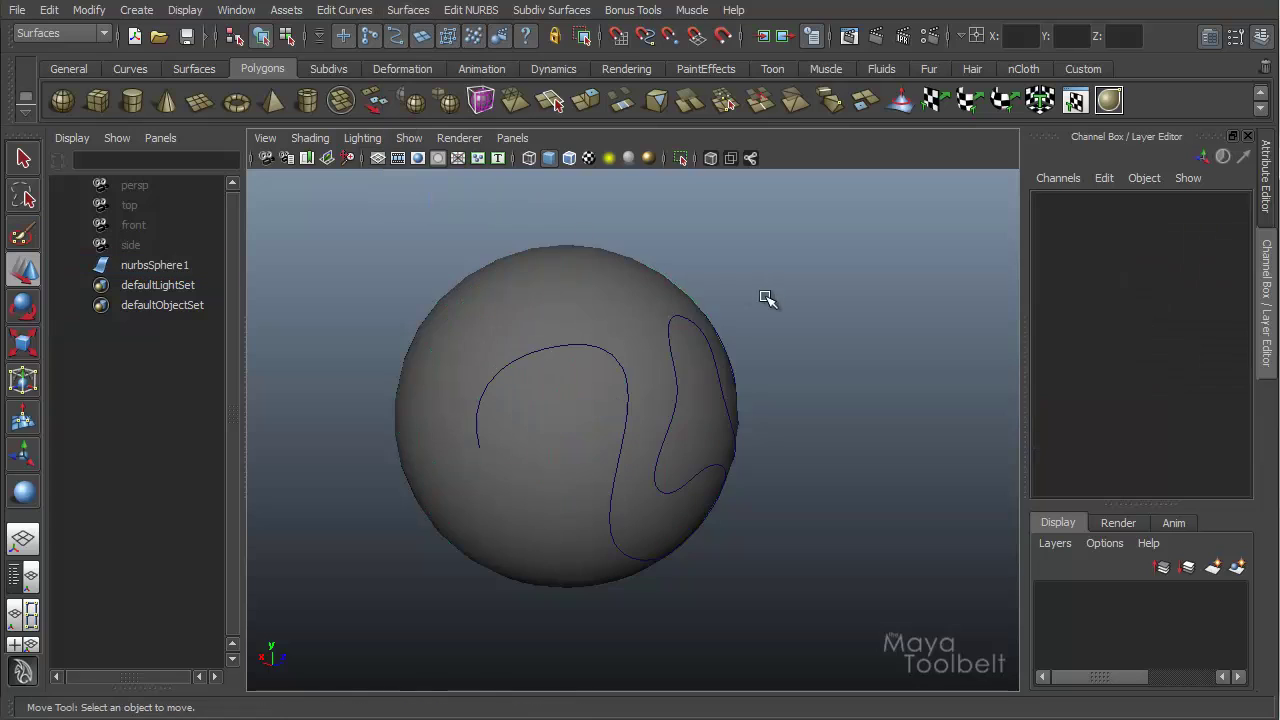
pyautogui.click(597, 350)
pyautogui.moveTo(705, 385); pyautogui.dragTo(698, 352)
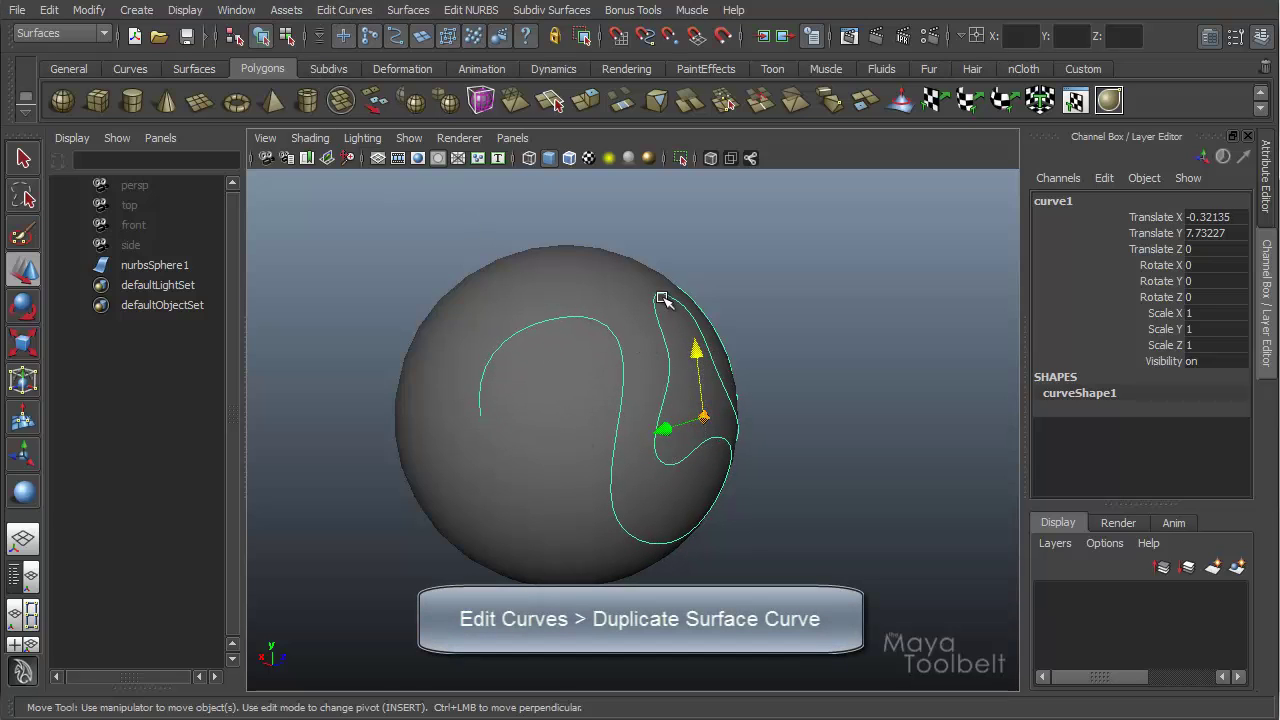
# Step: Duplicate curve1 off the surface with Duplicate Surface Curves and move the copy beside the sphere, to about Translate X -7.23
pyautogui.click(344, 10)
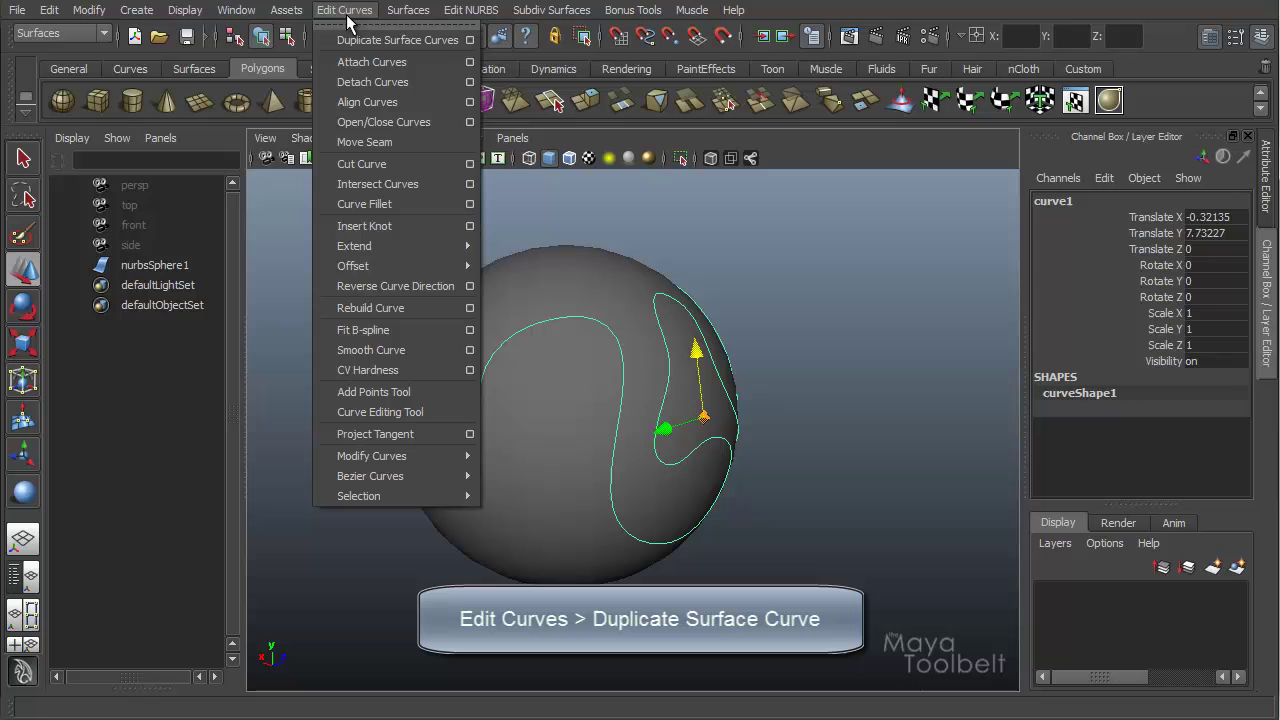
pyautogui.click(417, 40)
pyautogui.moveTo(586, 527); pyautogui.dragTo(885, 482)
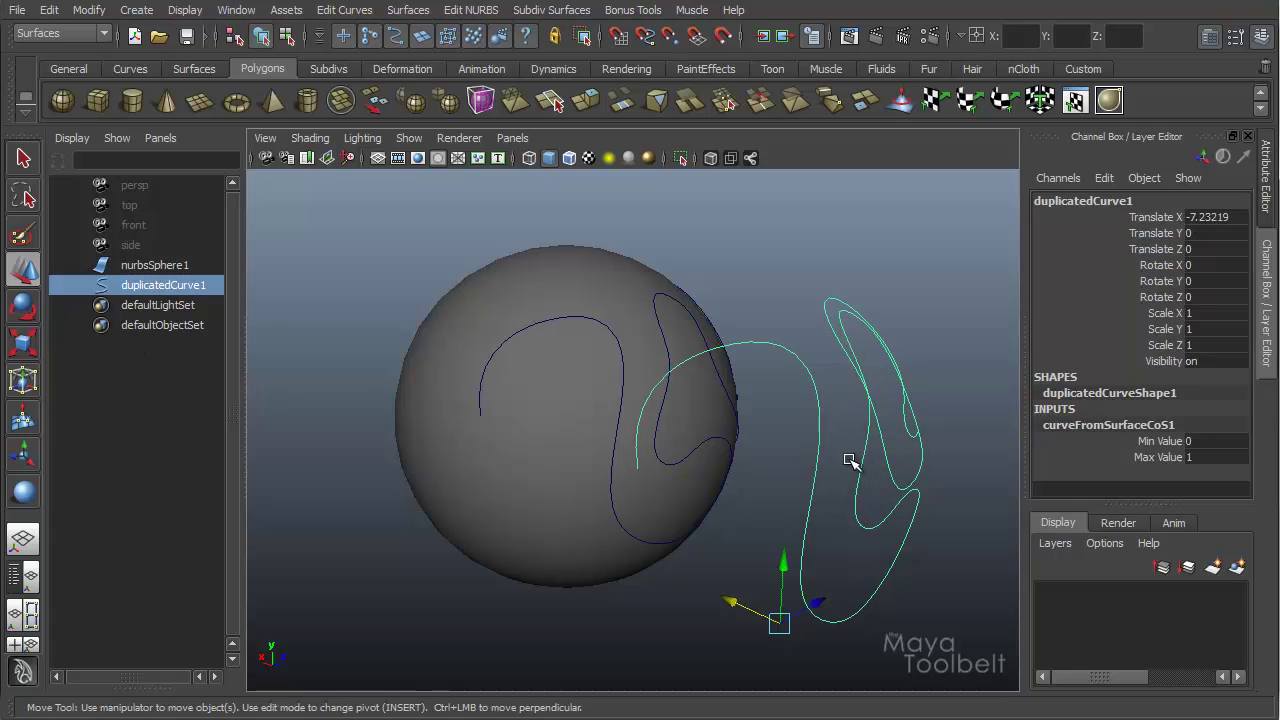
# Step: Compare duplicatedCurve1 with nurbsSphere1 by selecting each in turn and viewing them from different angles, finishing with the sphere selected
pyautogui.click(615, 277)
pyautogui.click(902, 418)
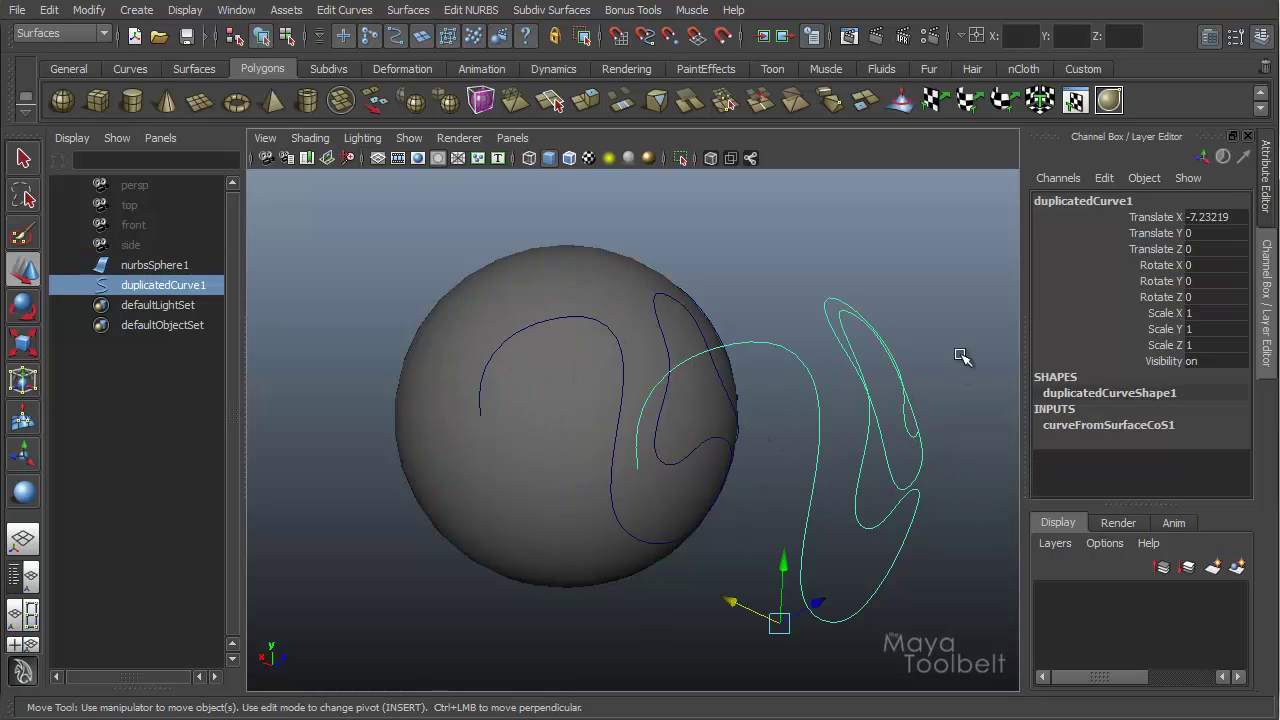
pyautogui.click(607, 291)
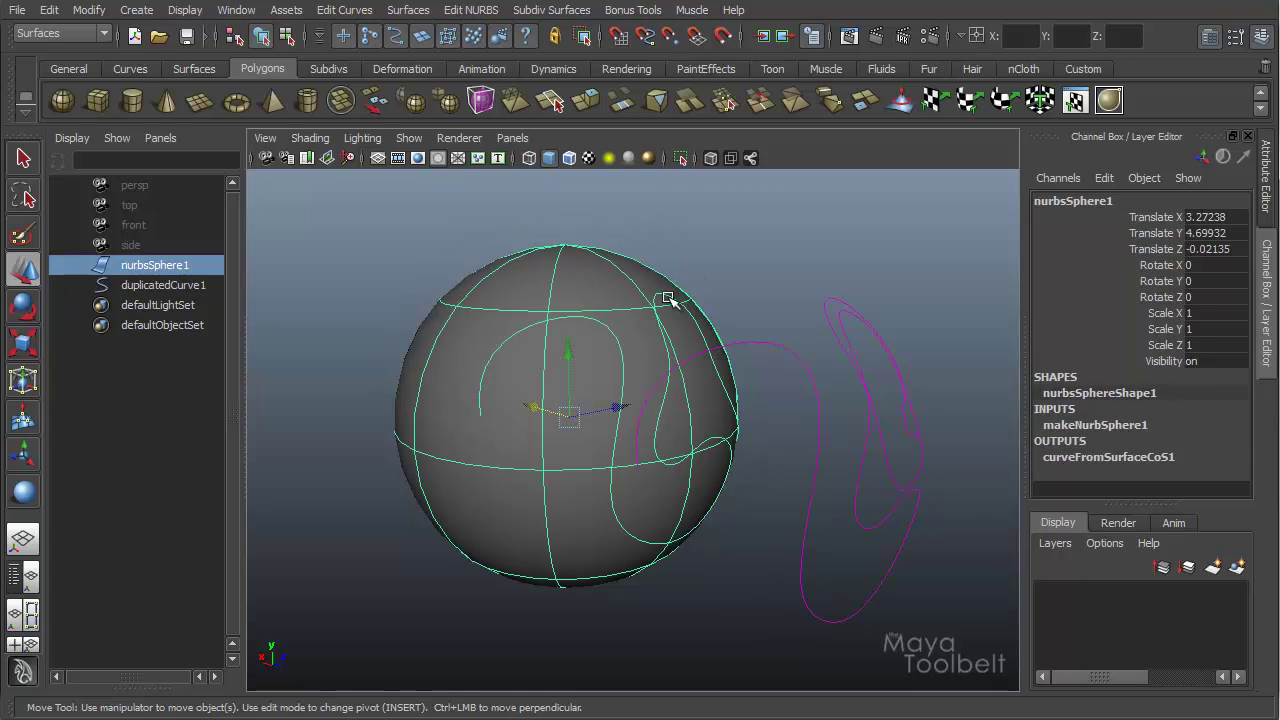
pyautogui.keyDown('alt'); pyautogui.moveTo(666, 423); pyautogui.dragTo(517, 410); pyautogui.keyUp('alt')
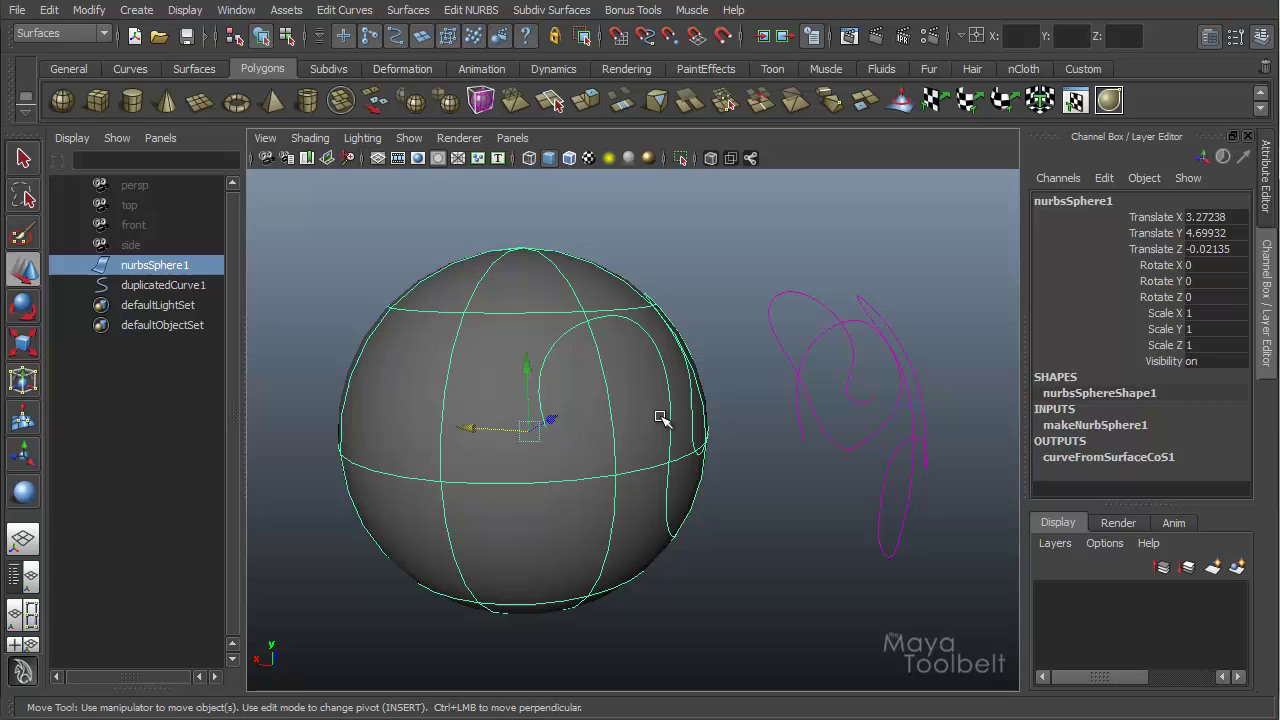
pyautogui.click(905, 410)
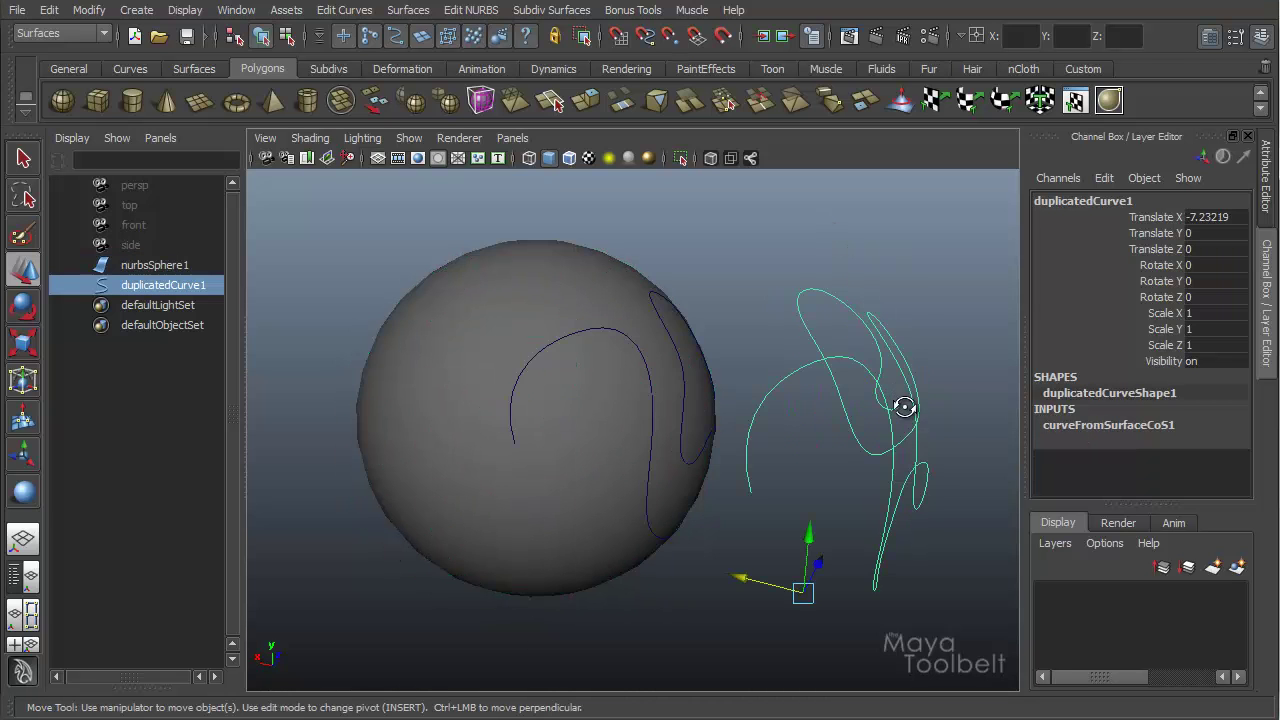
pyautogui.keyDown('alt'); pyautogui.moveTo(903, 409); pyautogui.dragTo(731, 360); pyautogui.keyUp('alt')
pyautogui.click(655, 298)
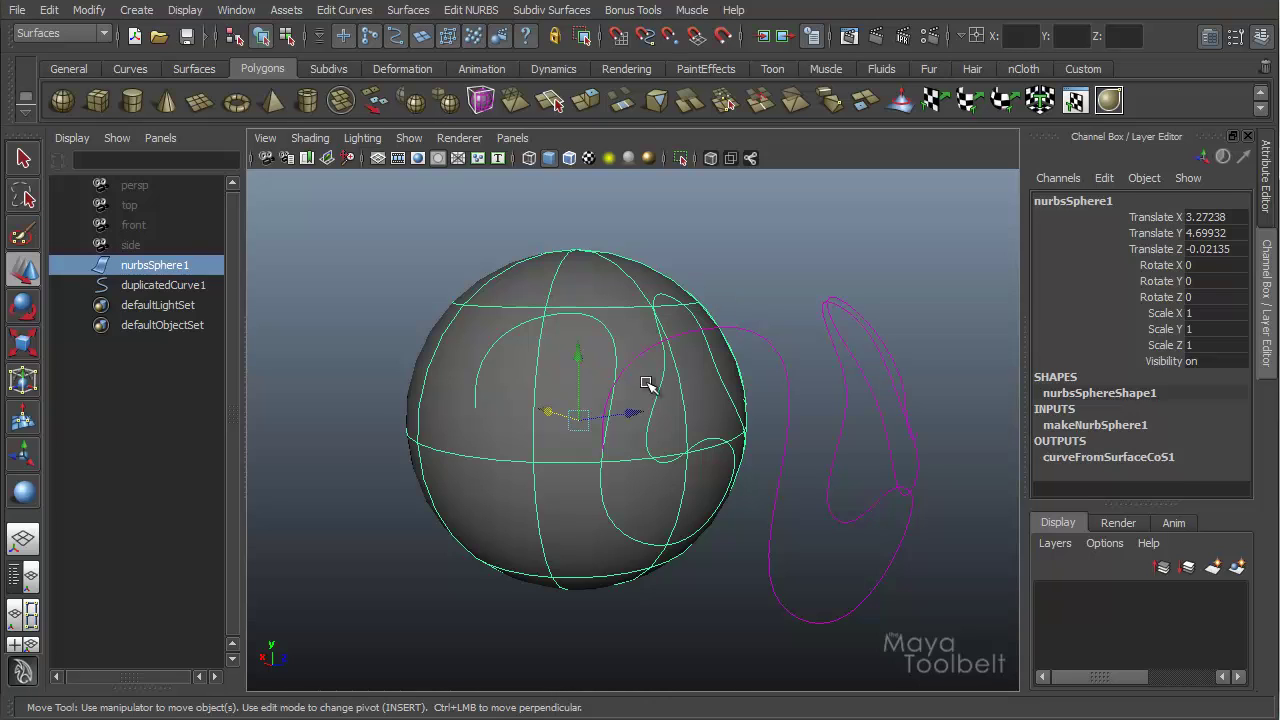
pyautogui.click(783, 302)
pyautogui.click(545, 305)
pyautogui.click(88, 10)
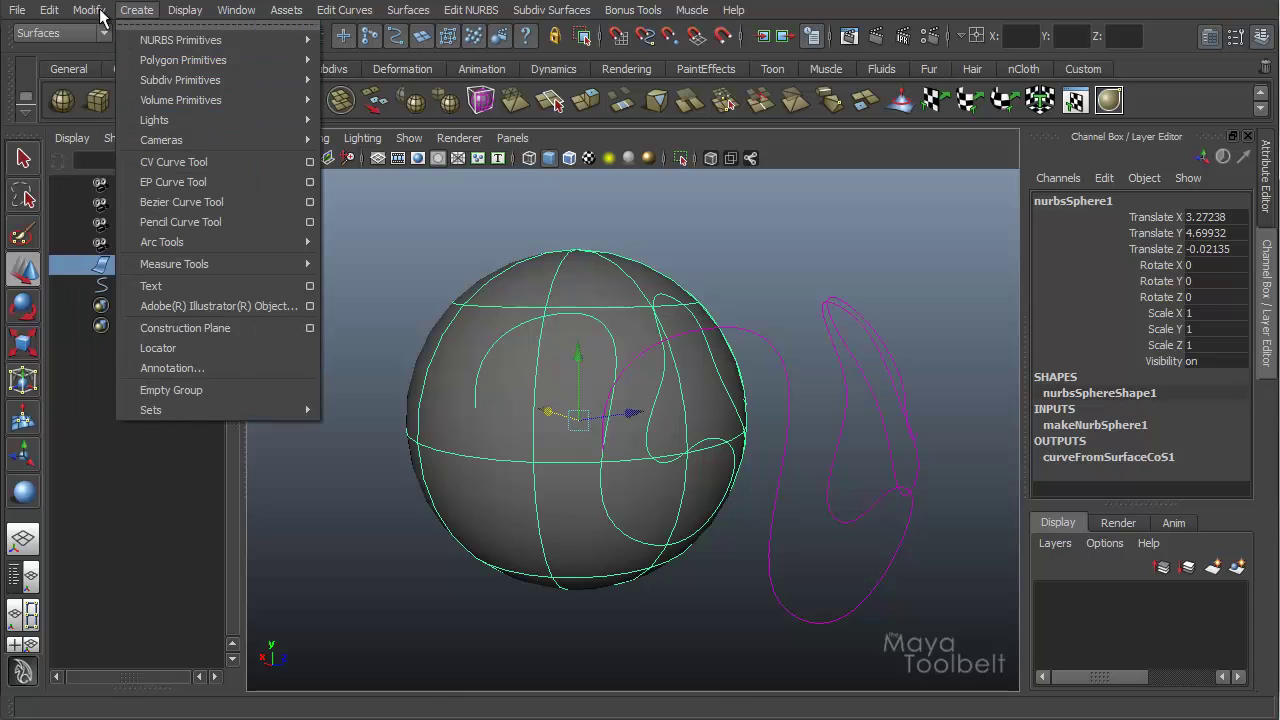
pyautogui.click(173, 206)
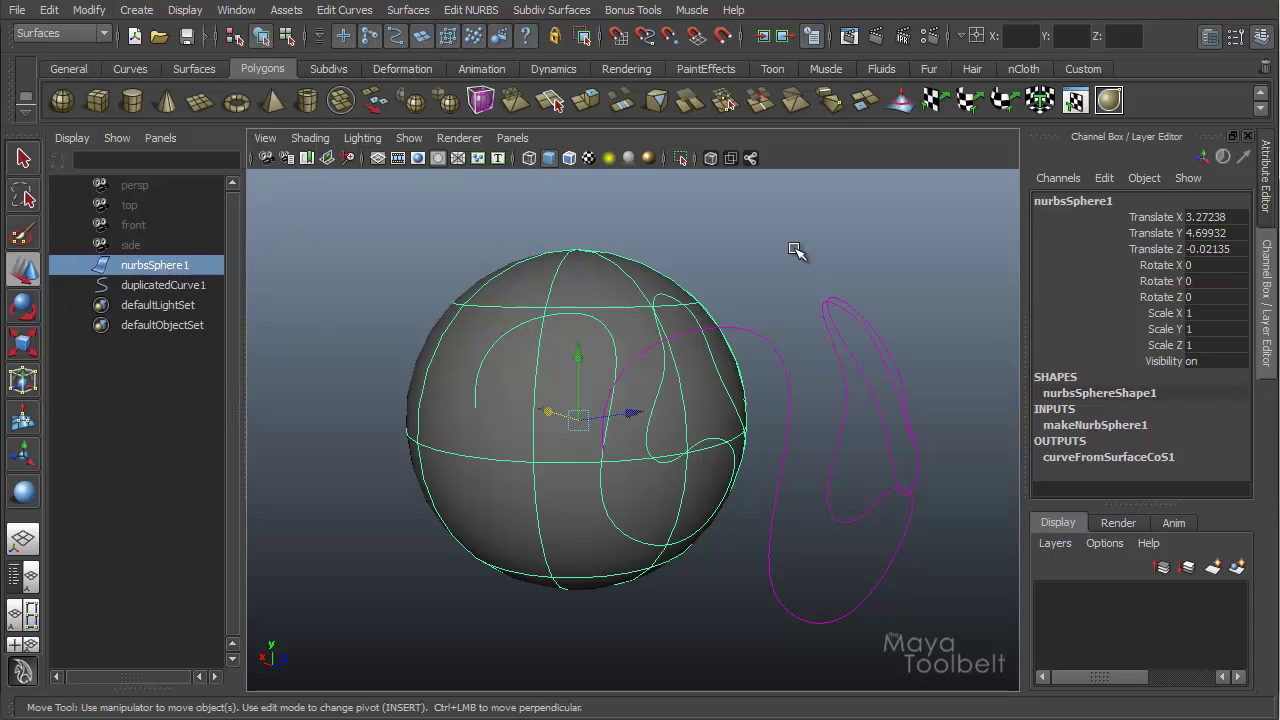
pyautogui.click(794, 247)
pyautogui.click(521, 393)
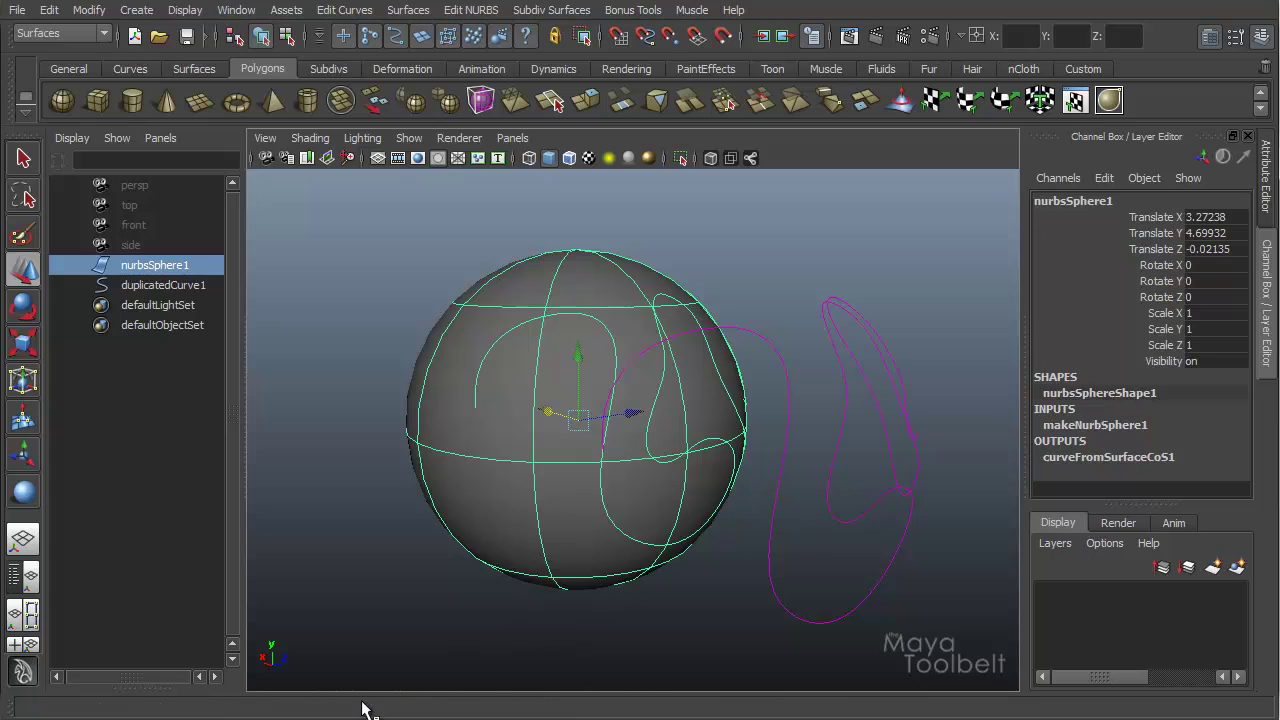